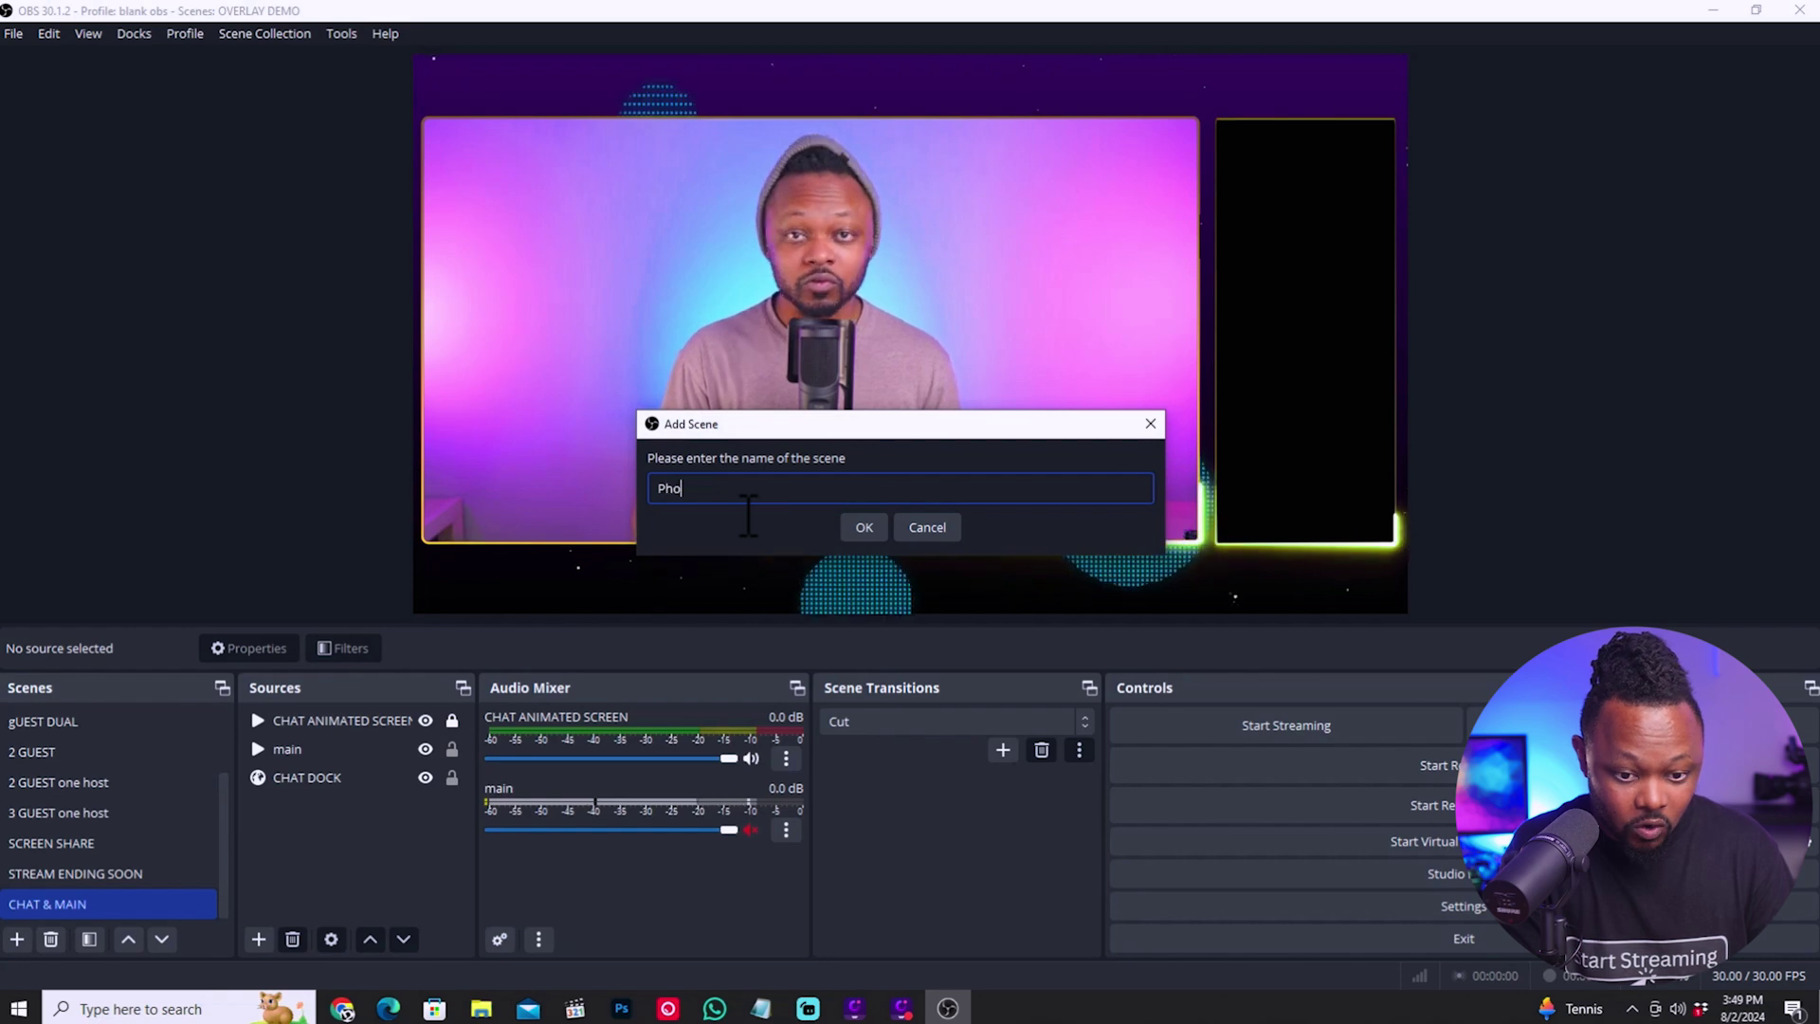
Create a scene named Phone Screen and add a new Video Capture Device source named iphone to it.
{"action": "left_click", "coordinate": [861, 528]}
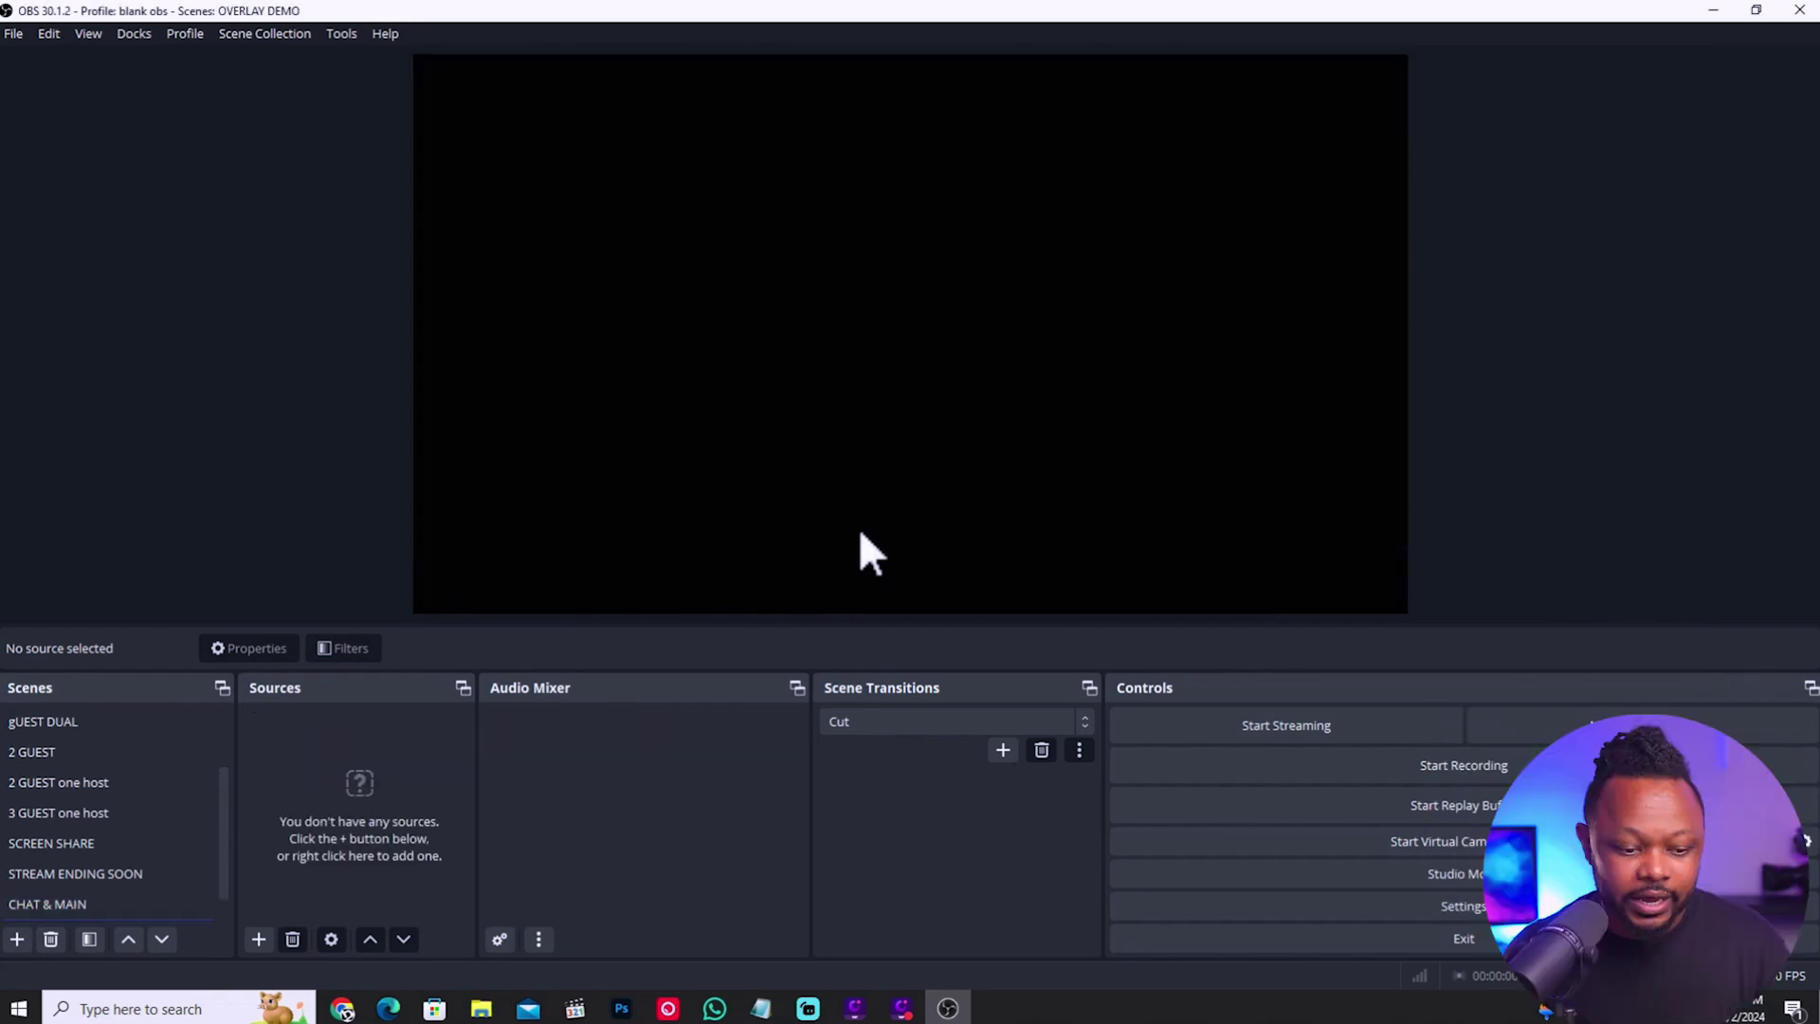
{"action": "scroll", "coordinate": [225, 830], "scroll_direction": "down", "scroll_amount": 1}
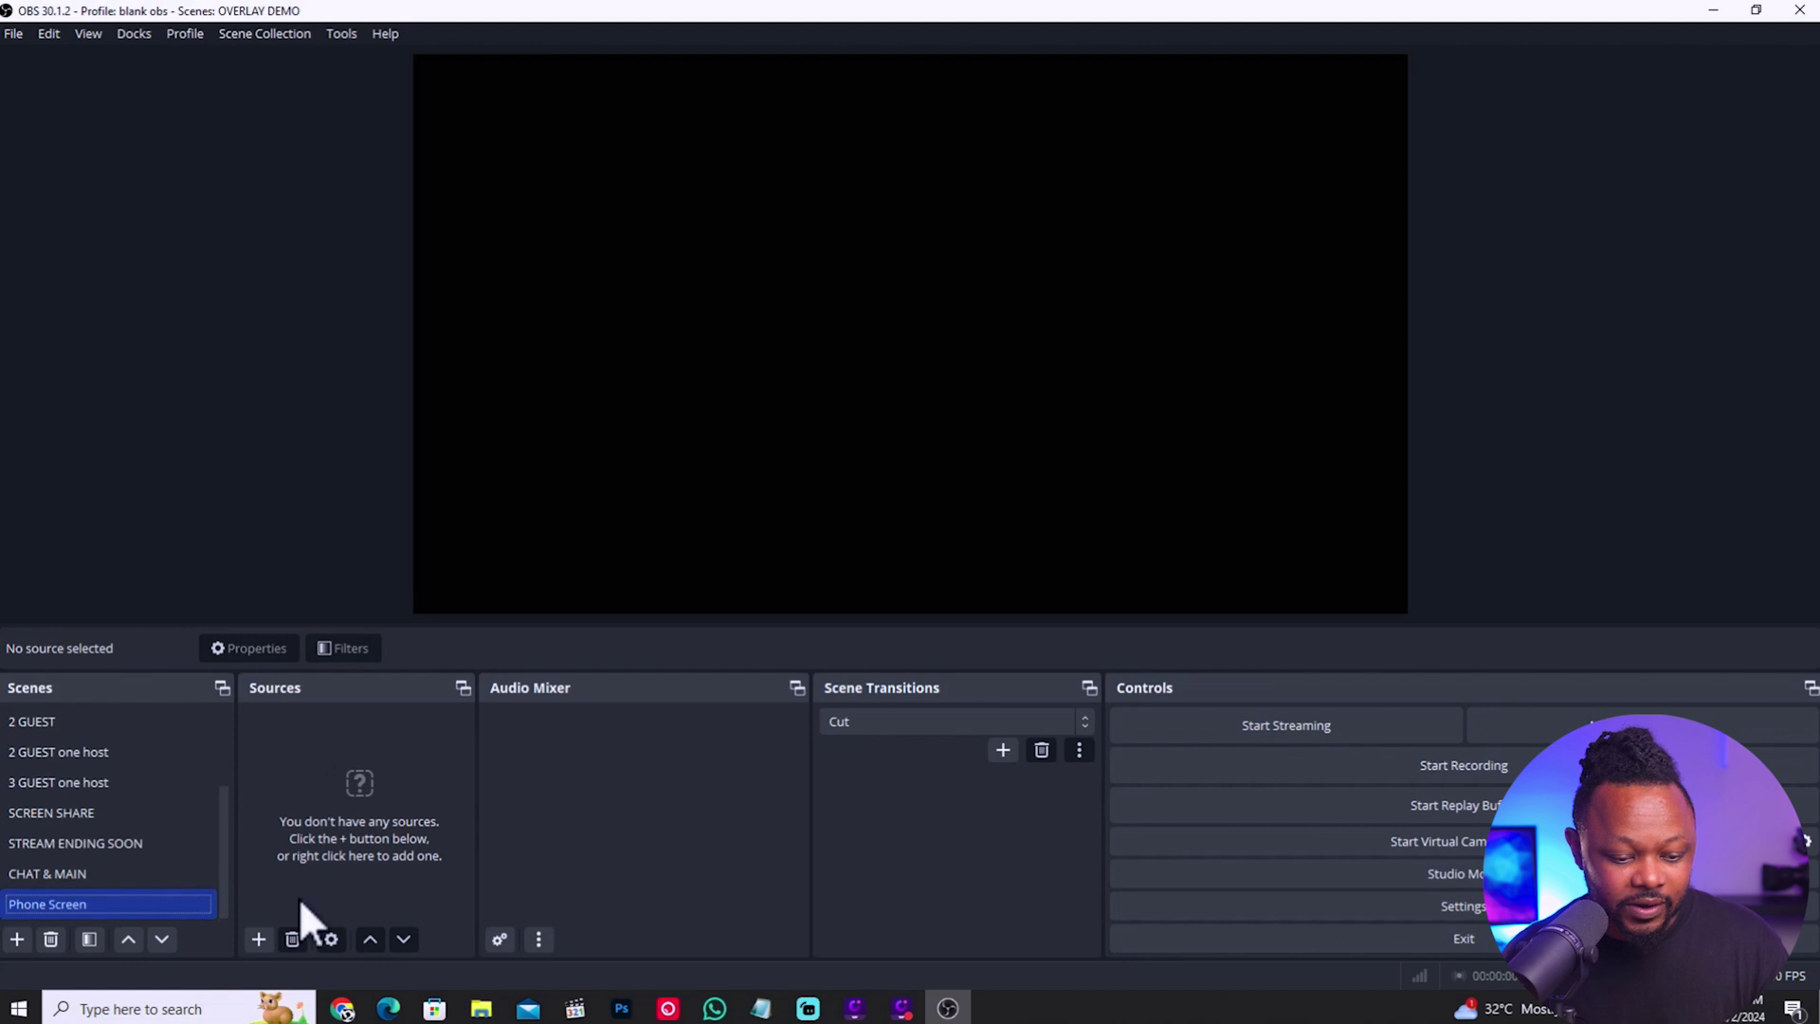
{"action": "left_click", "coordinate": [258, 940]}
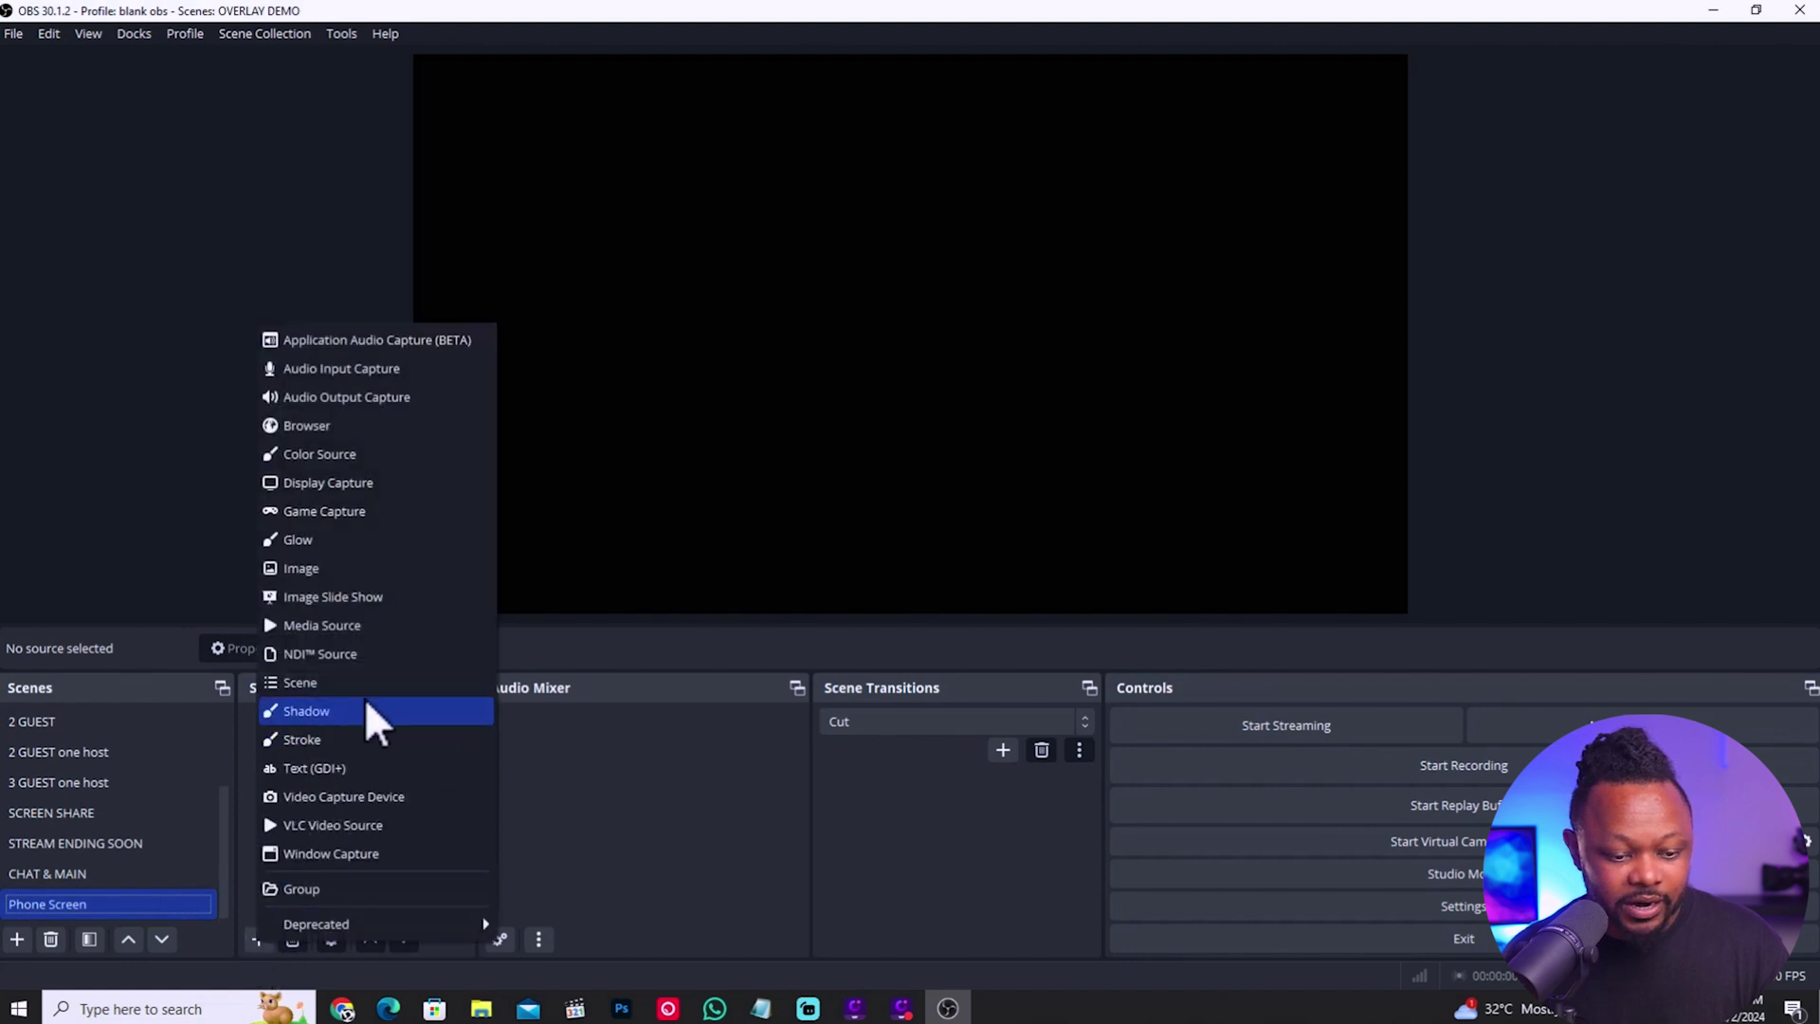
{"action": "left_click", "coordinate": [349, 800]}
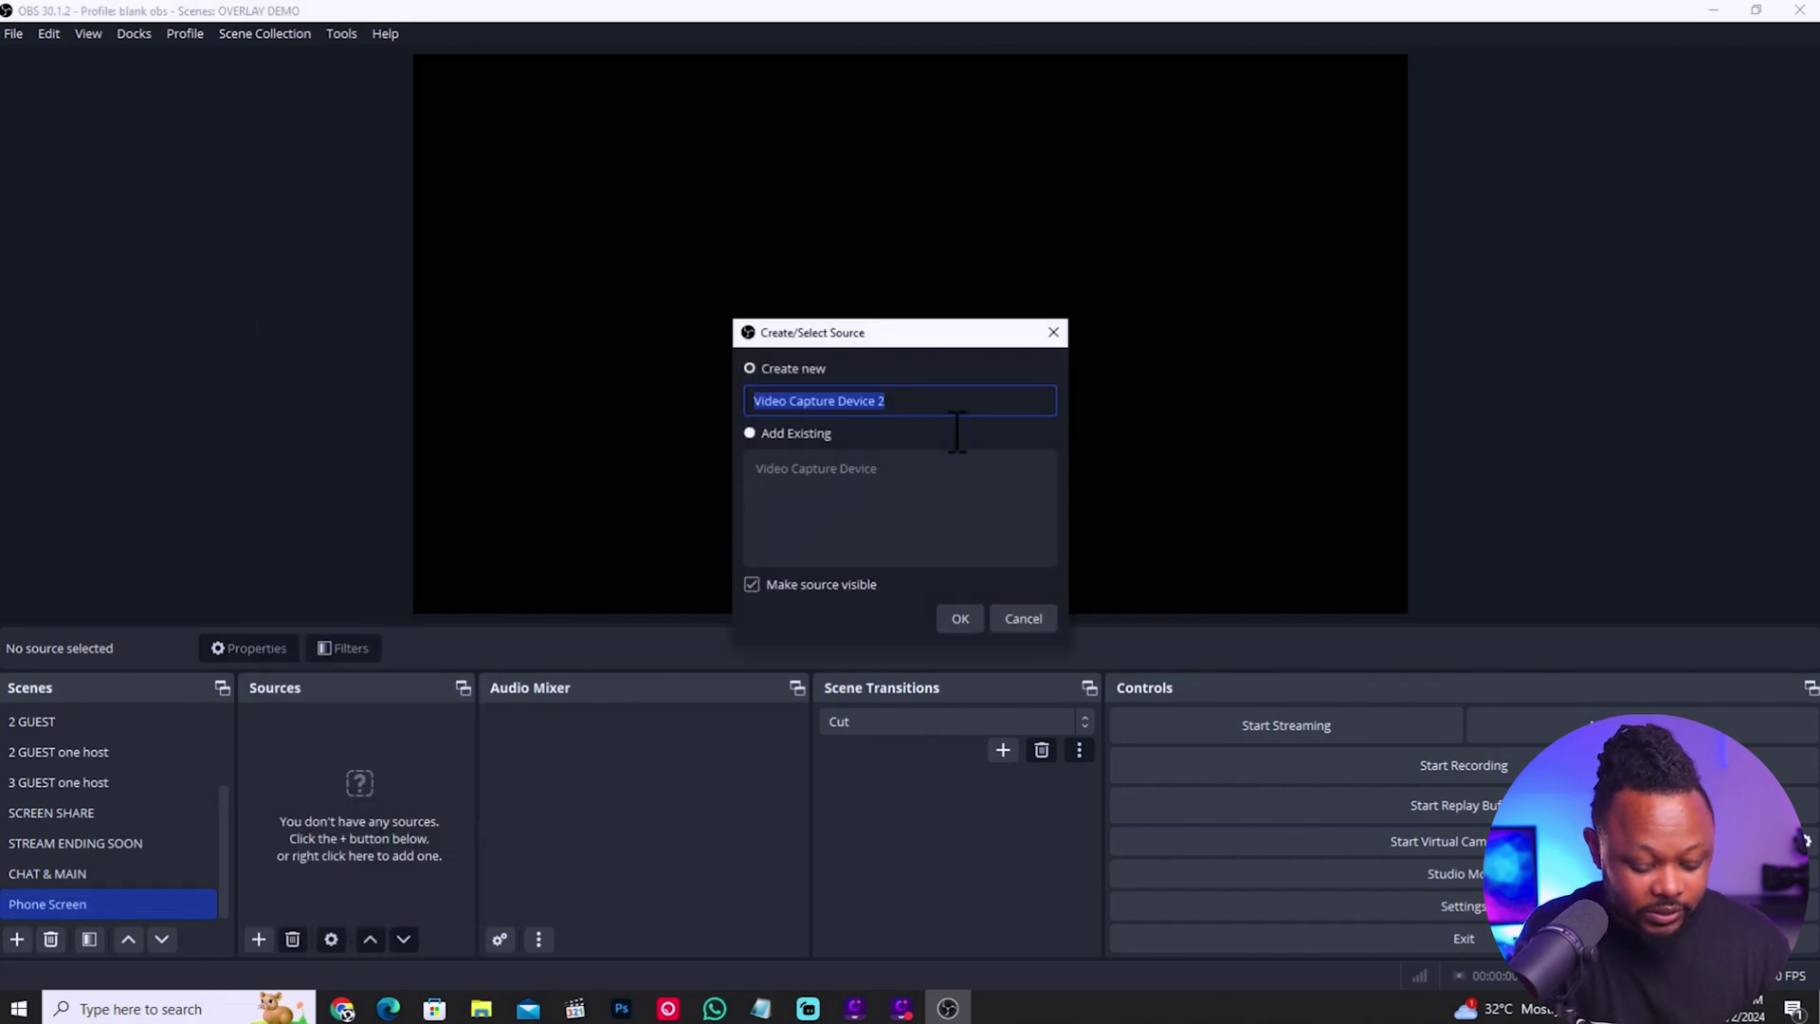
{"action": "type", "text": "iphone"}
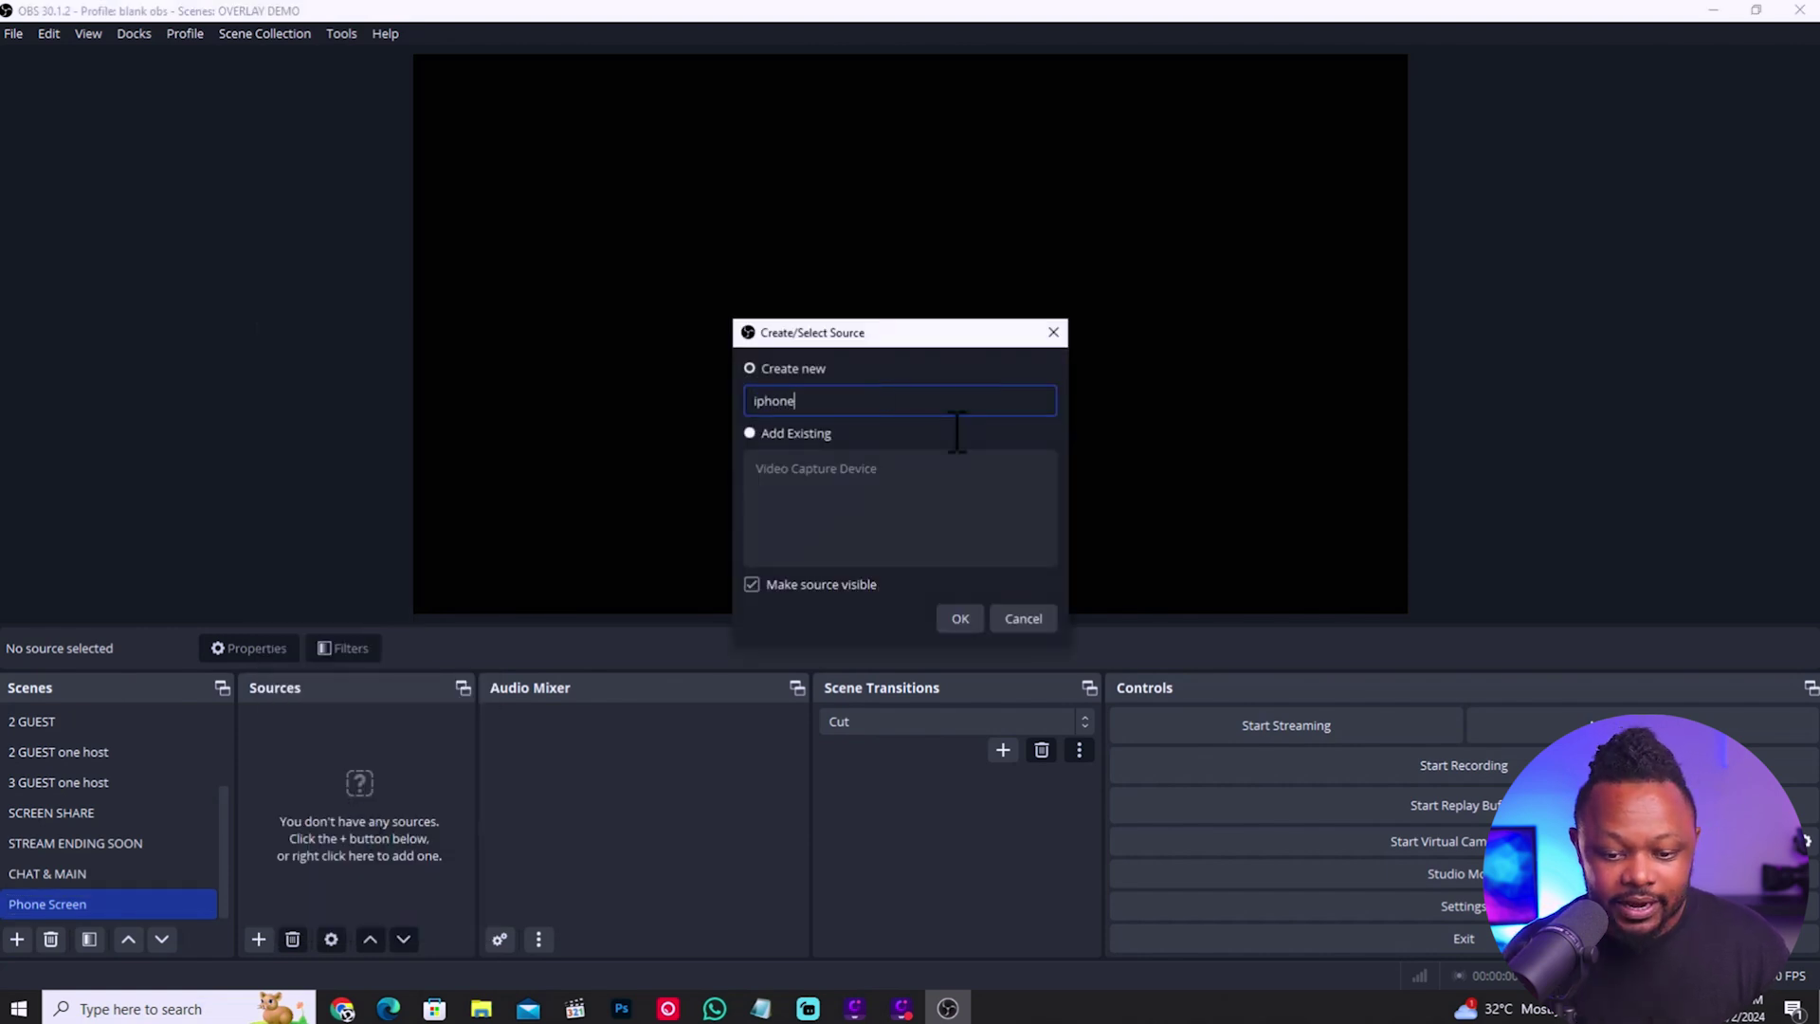
{"action": "left_click", "coordinate": [960, 618]}
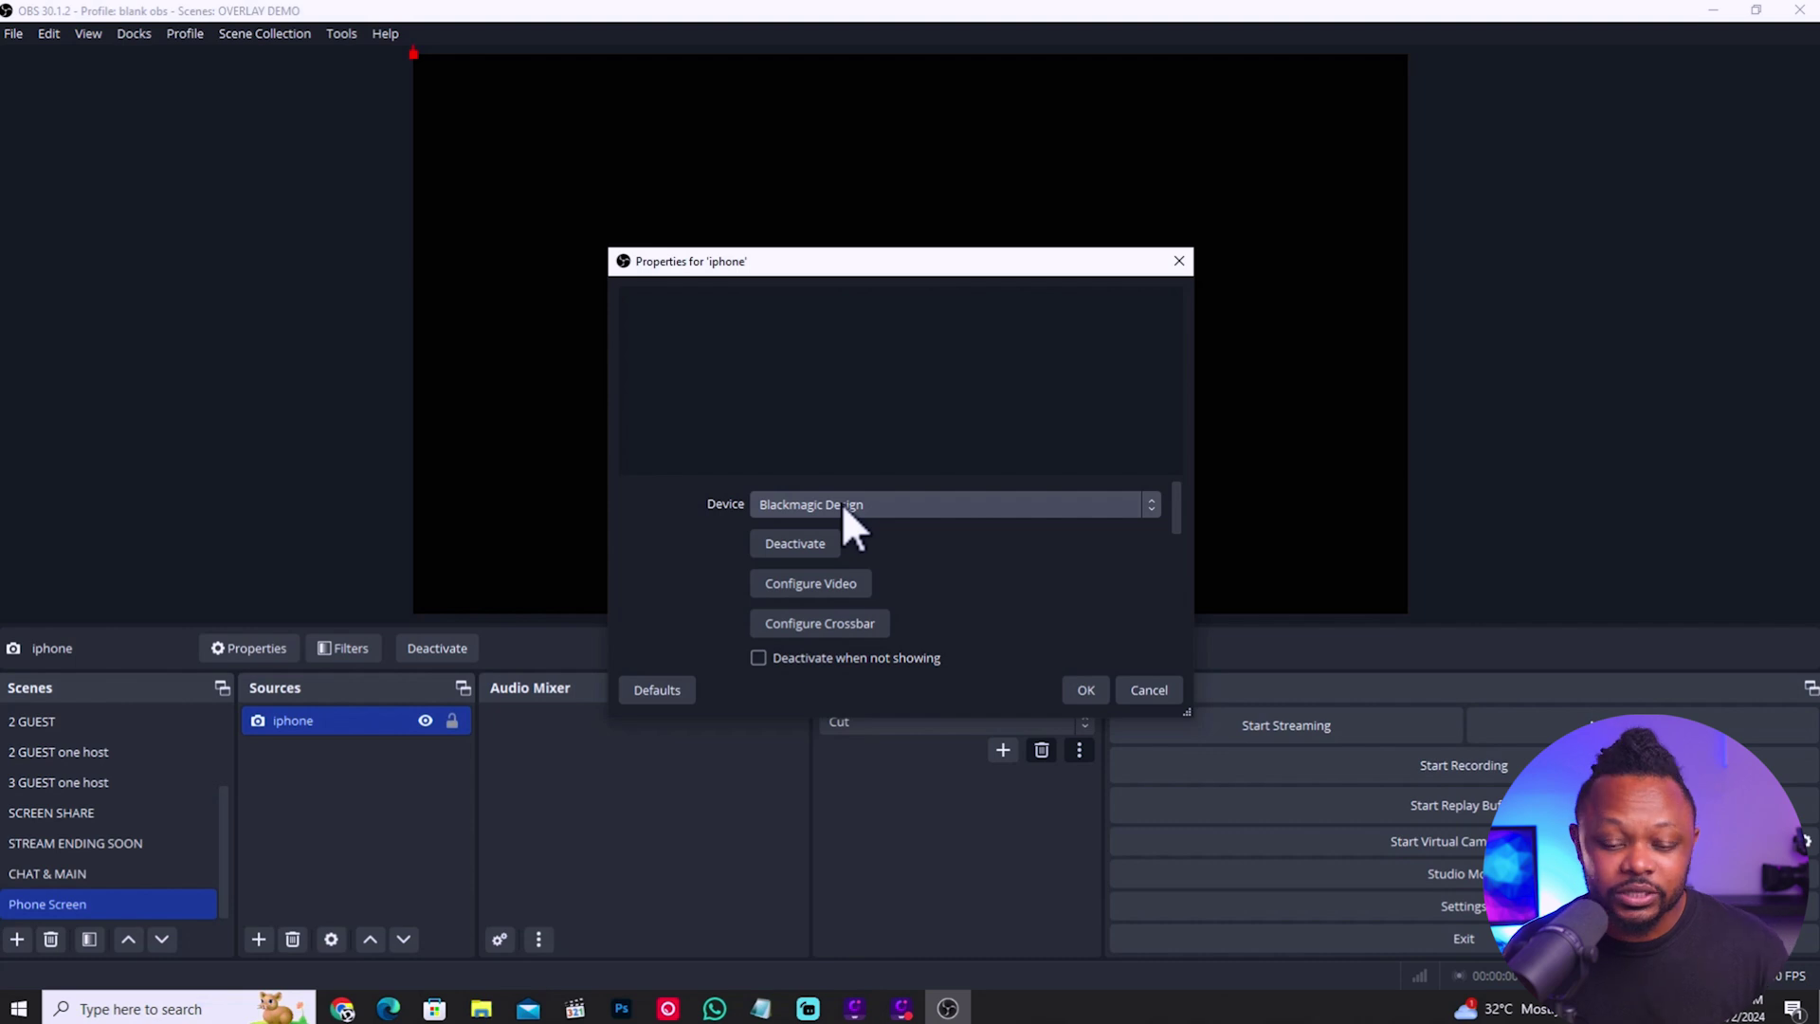
Set the iphone source's device to USB Video and give it a custom resolution of 1920x1080.
{"action": "left_click", "coordinate": [843, 506]}
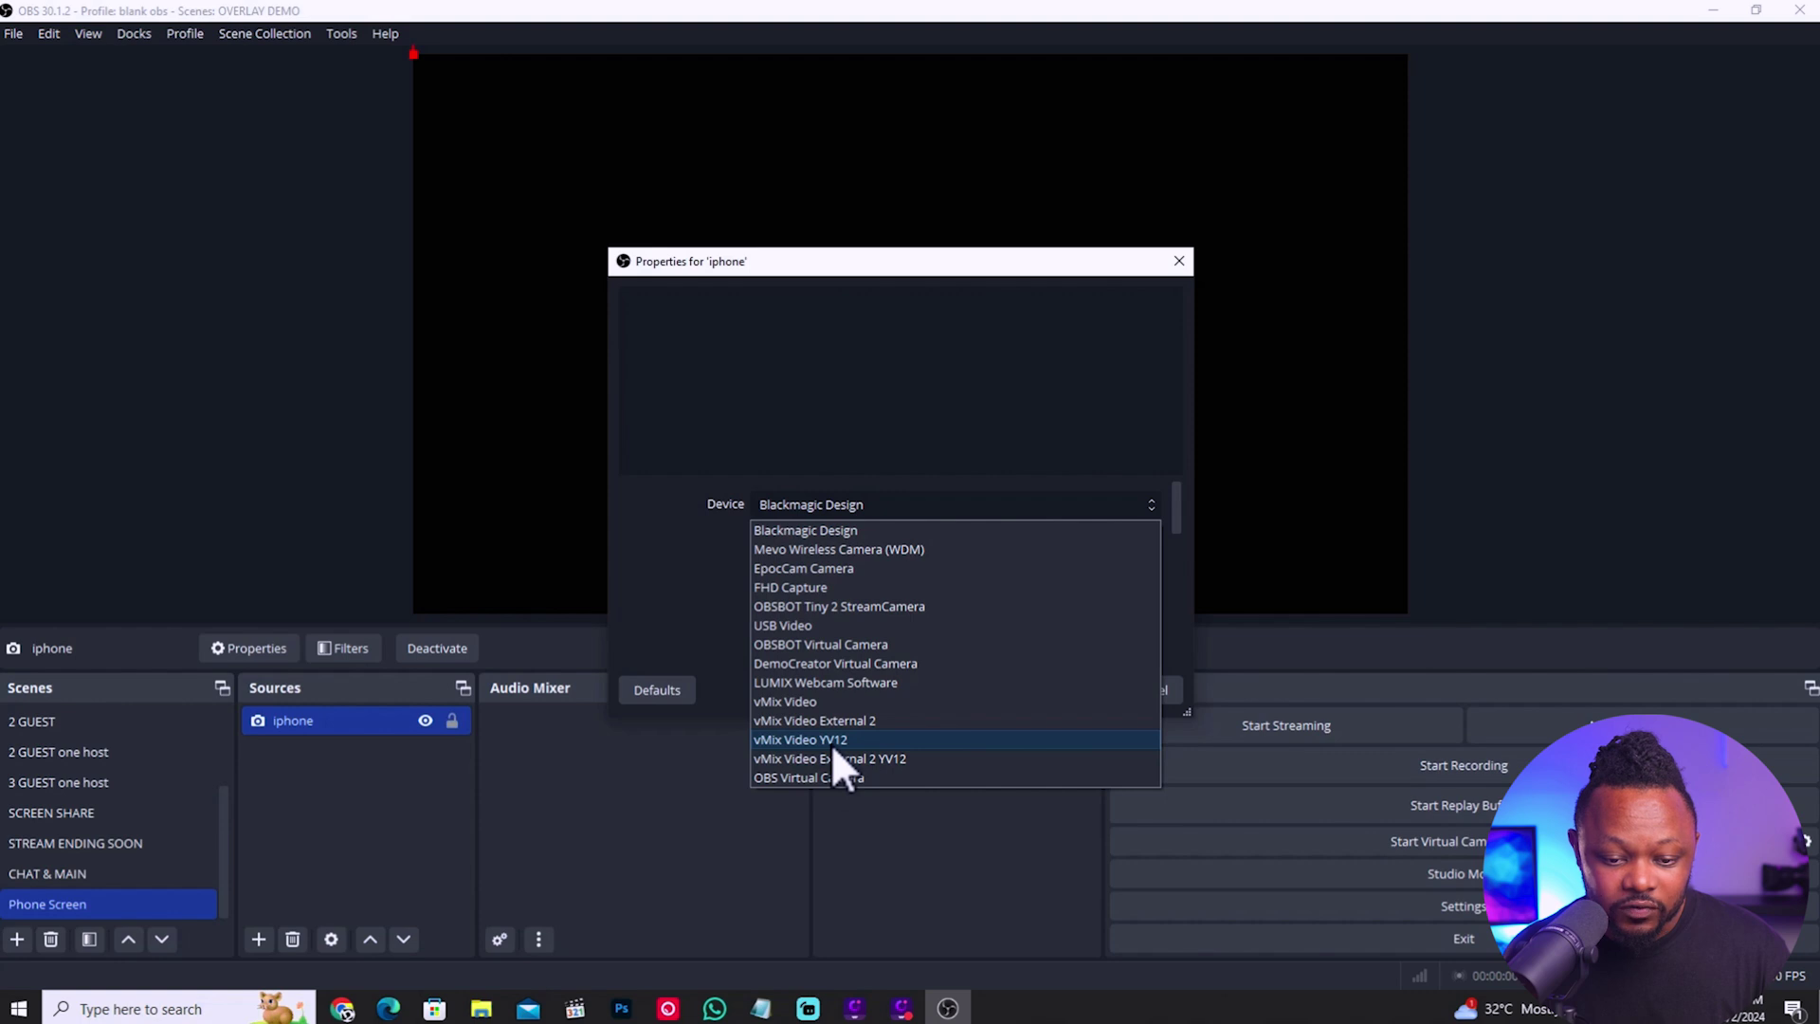
{"action": "left_click", "coordinate": [810, 625]}
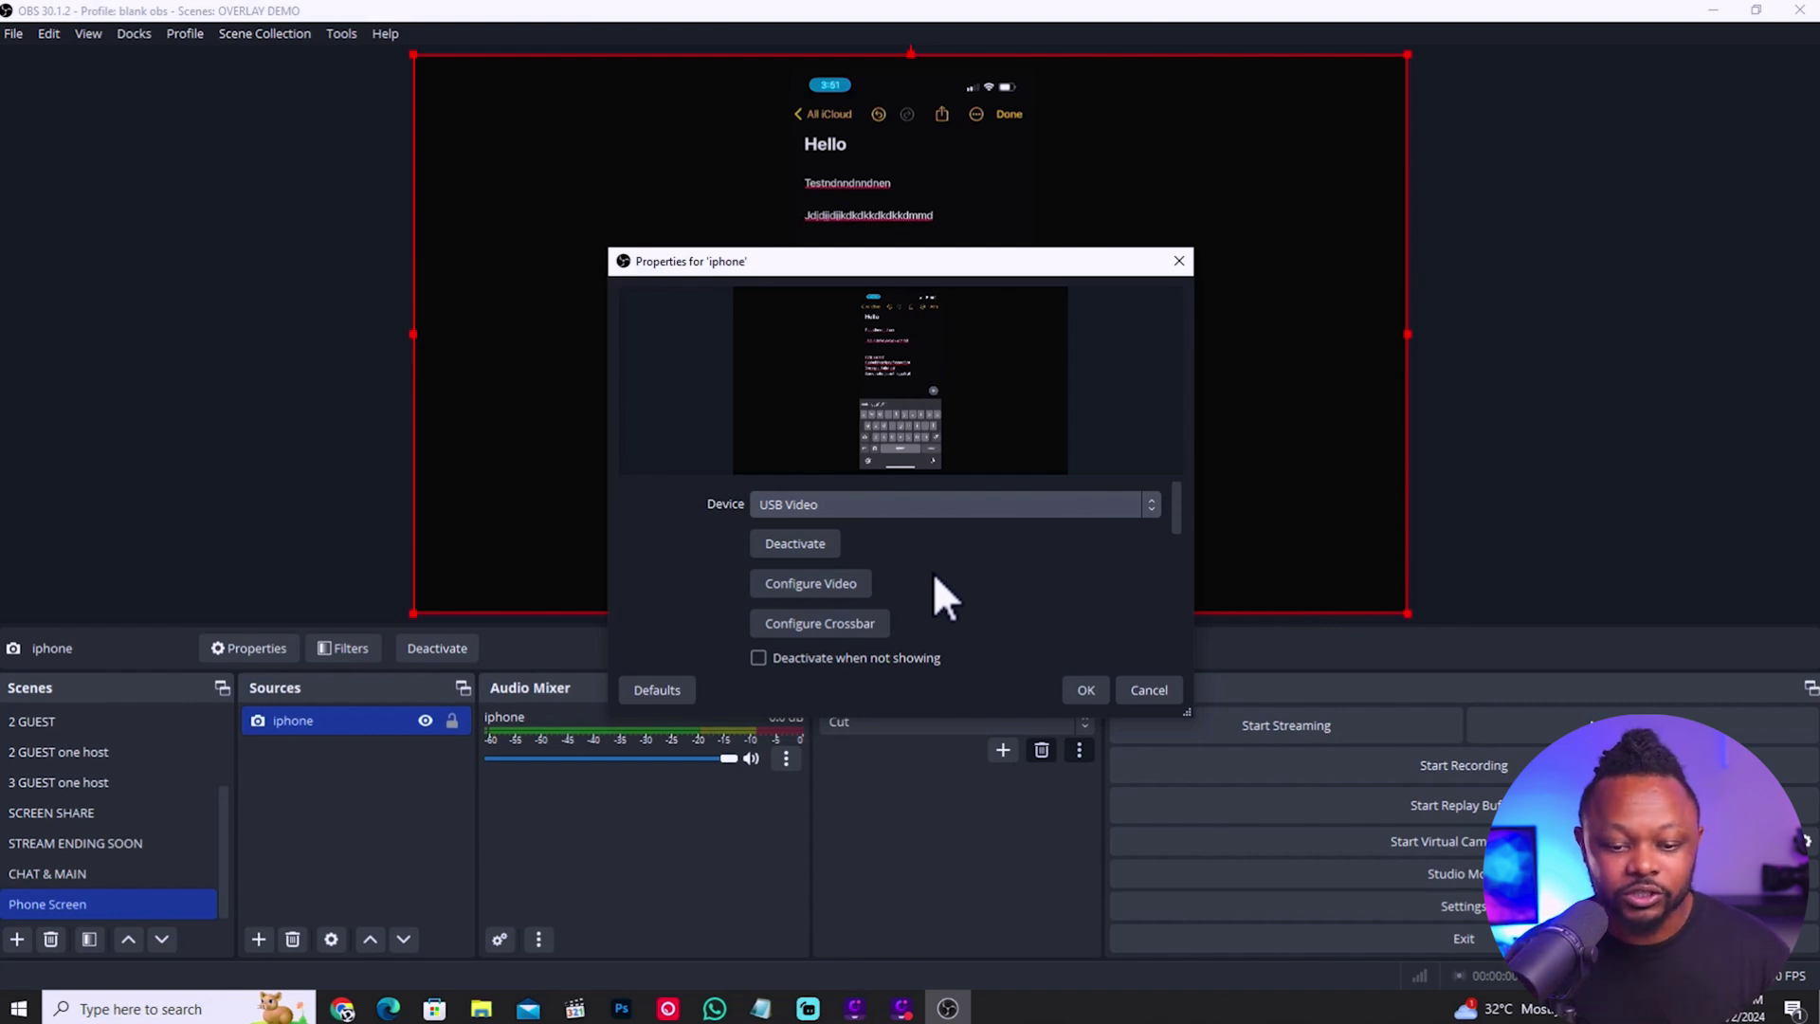
{"action": "left_click_drag", "start_coordinate": [1176, 521], "coordinate": [1176, 564]}
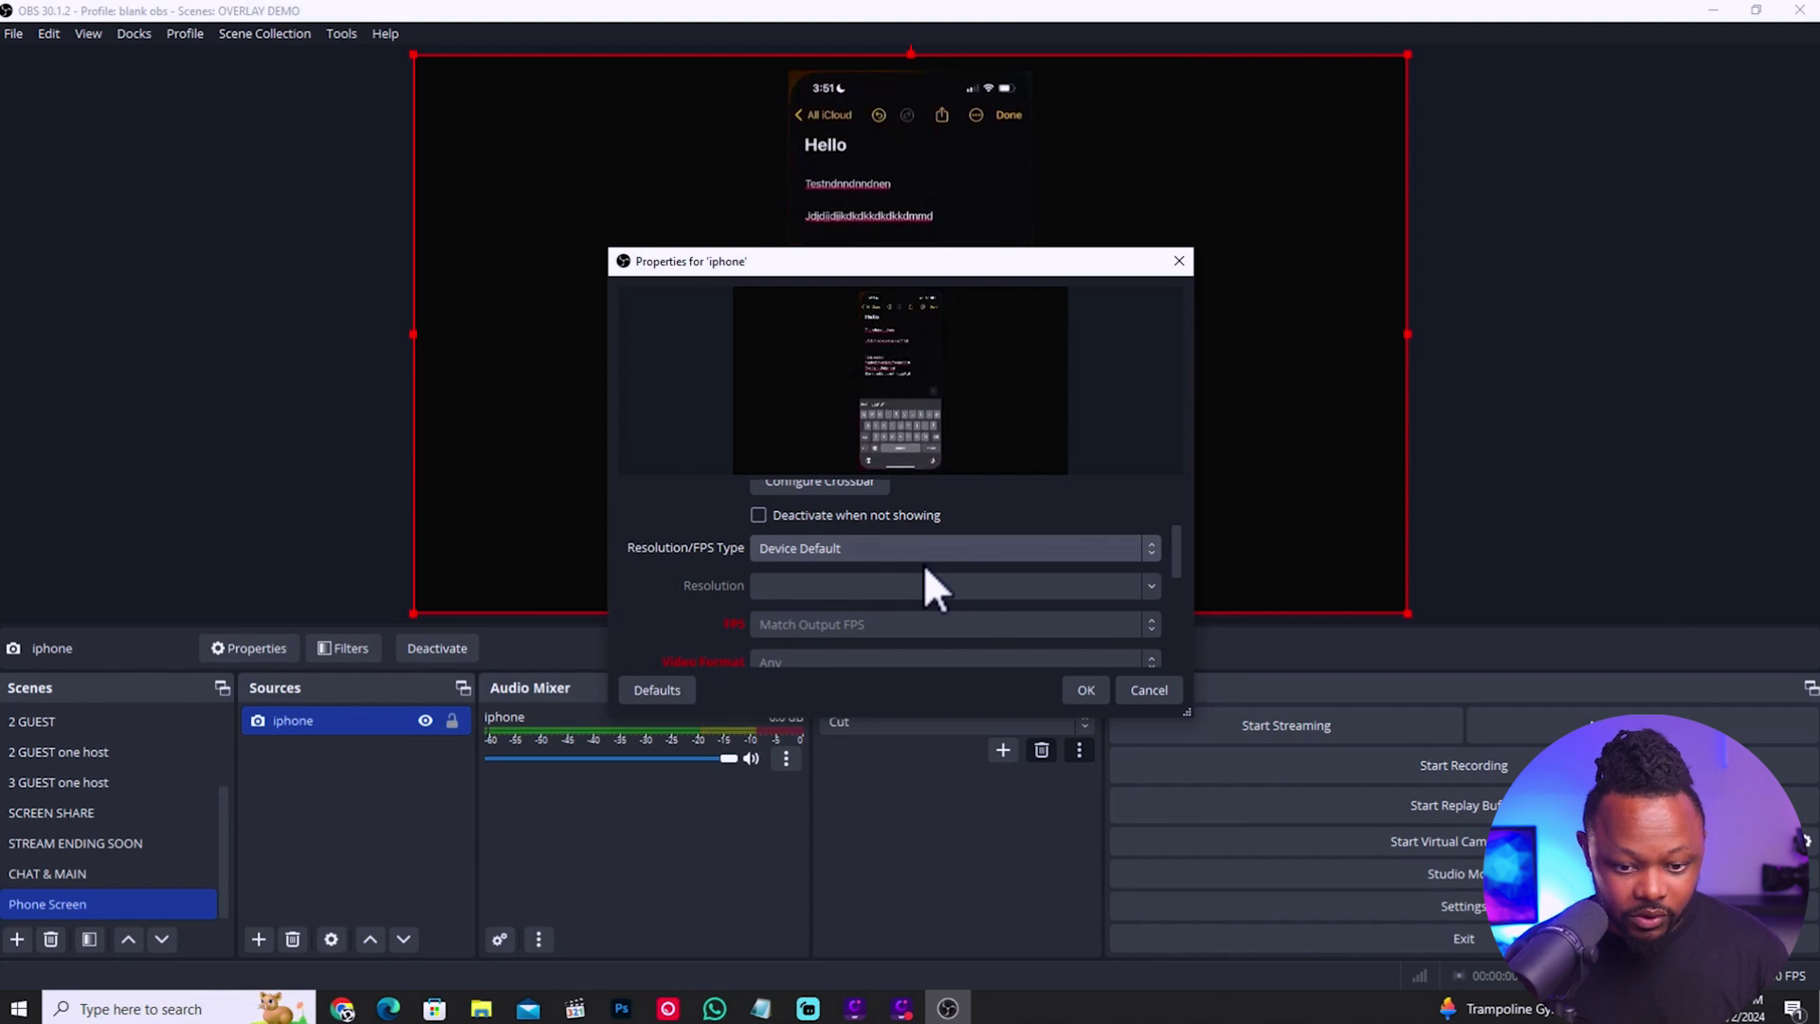
{"action": "left_click", "coordinate": [846, 547]}
{"action": "left_click", "coordinate": [798, 592]}
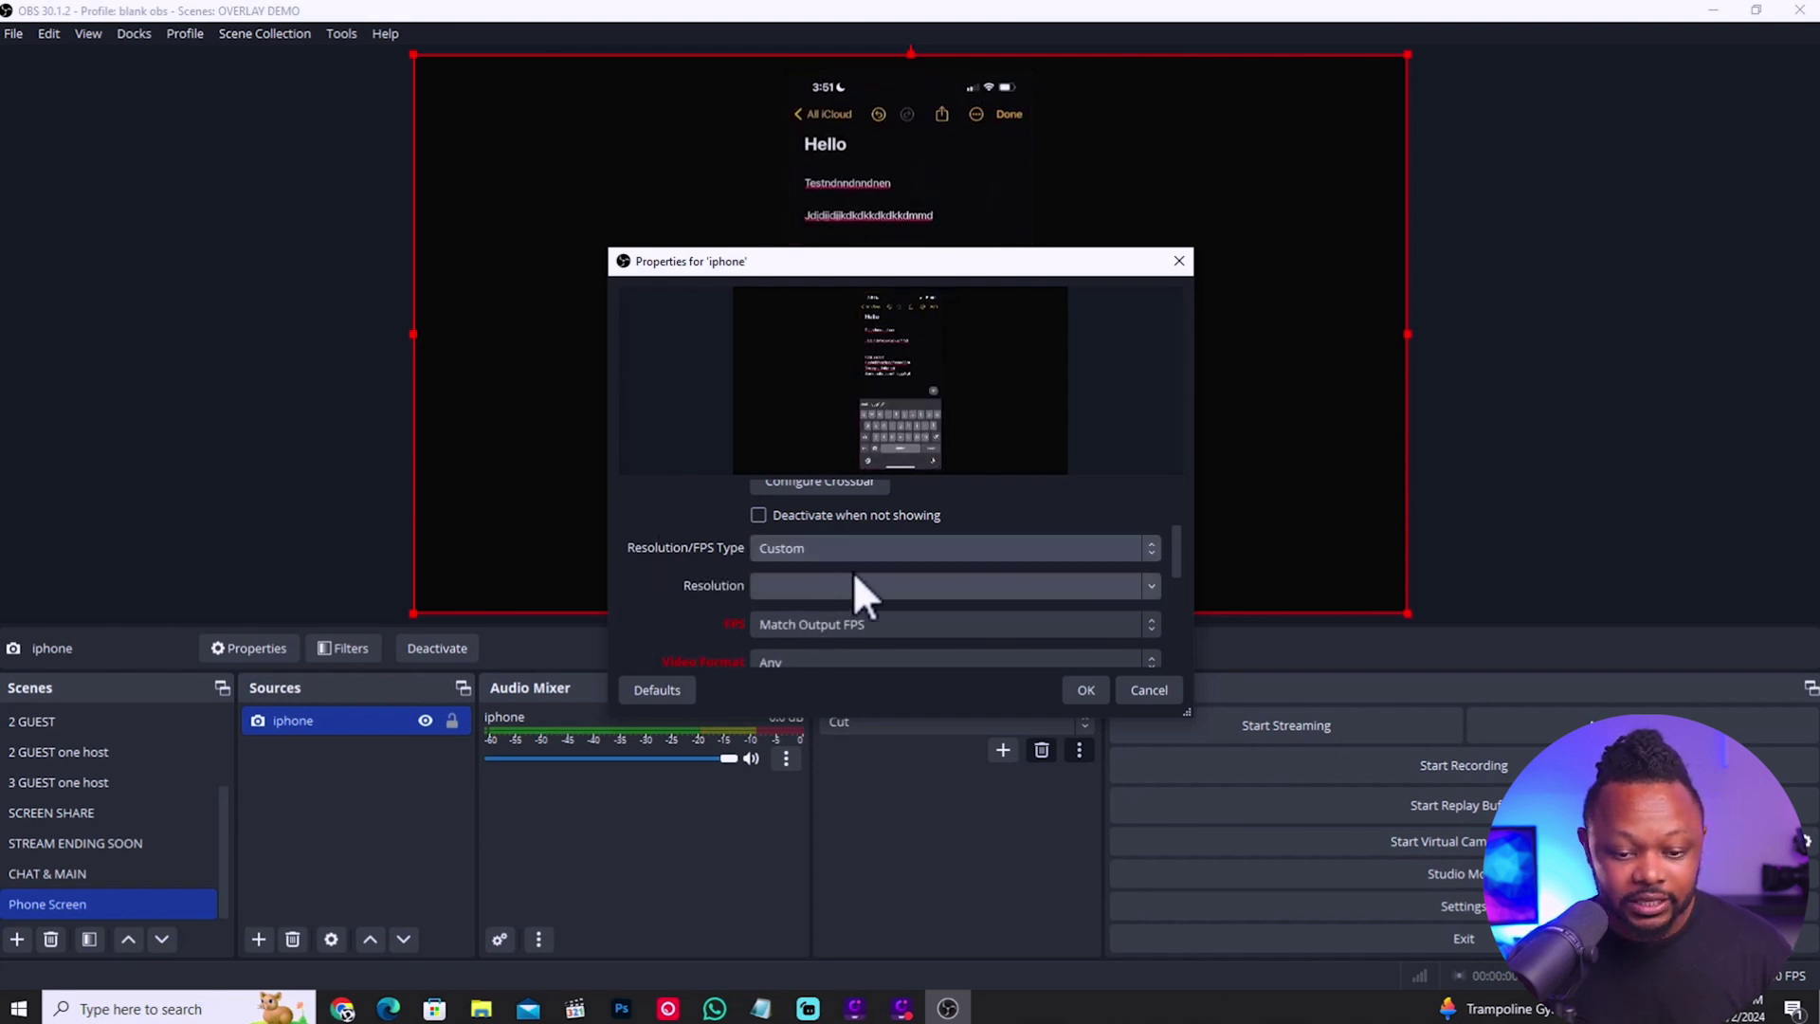
{"action": "left_click", "coordinate": [1148, 587]}
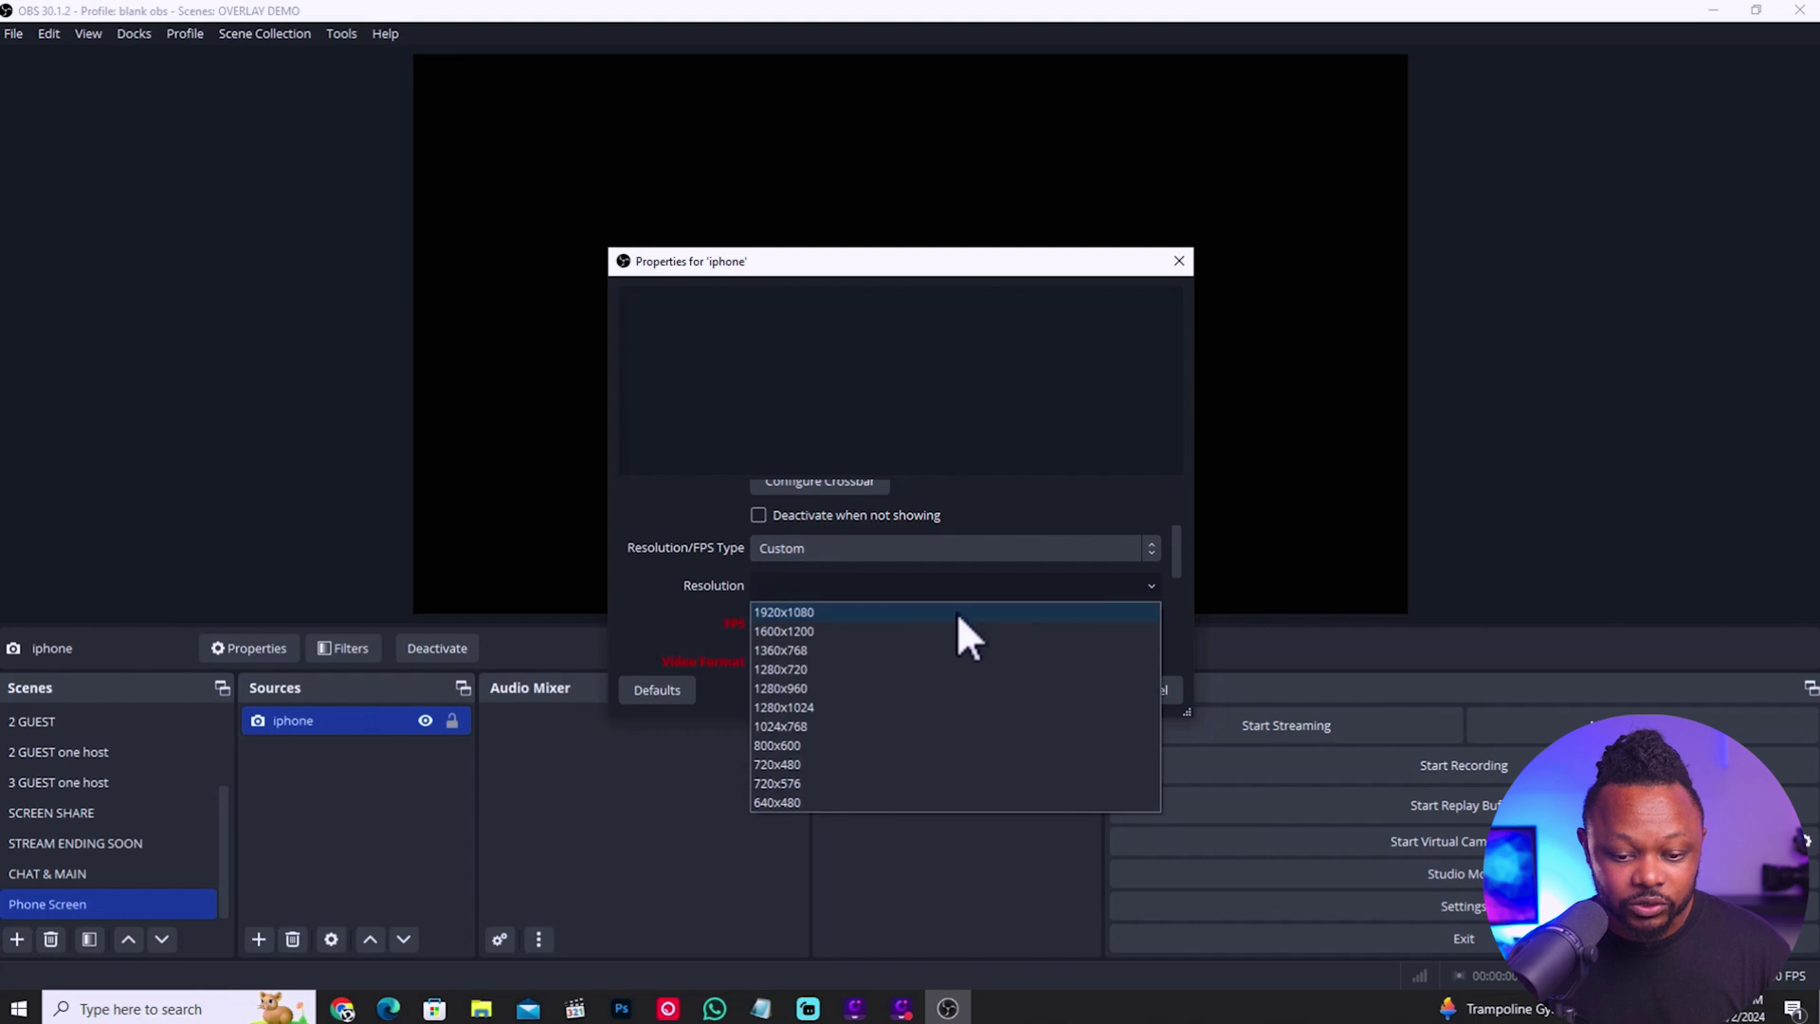
{"action": "left_click", "coordinate": [843, 613]}
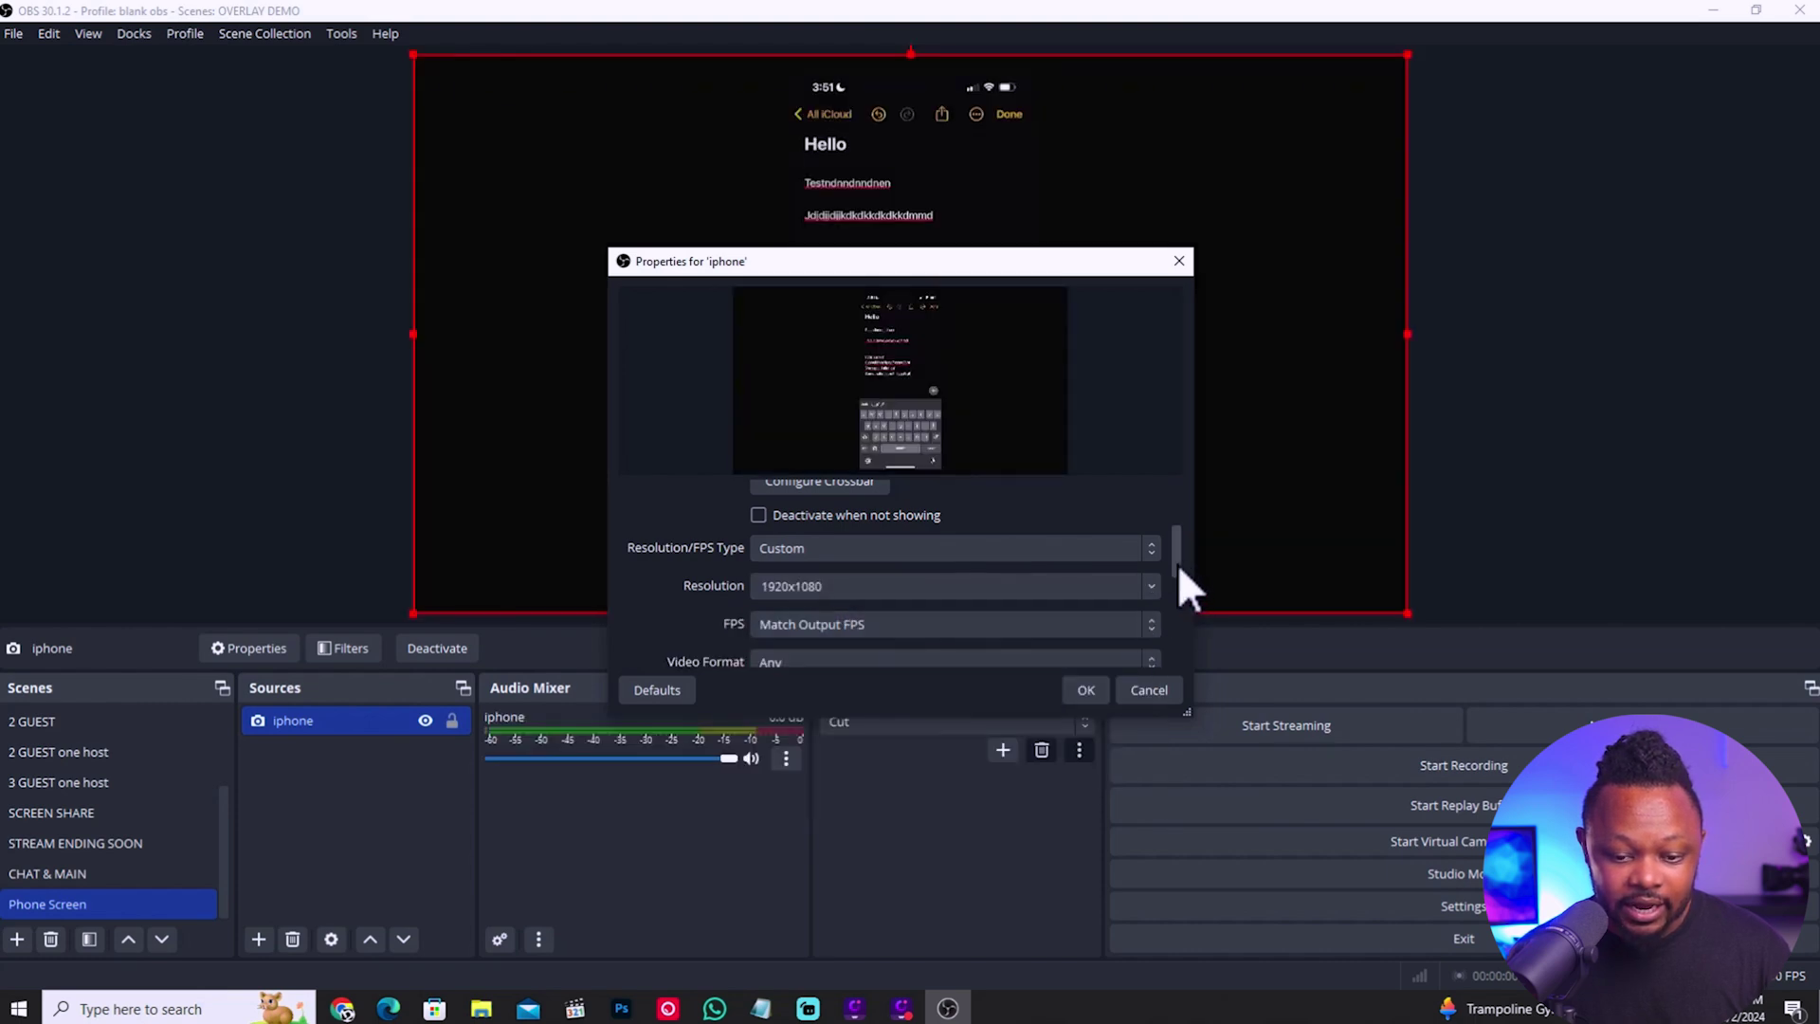
Set the iphone source's FPS to 30 and its color range to Full.
{"action": "left_click_drag", "start_coordinate": [1177, 564], "coordinate": [1176, 595]}
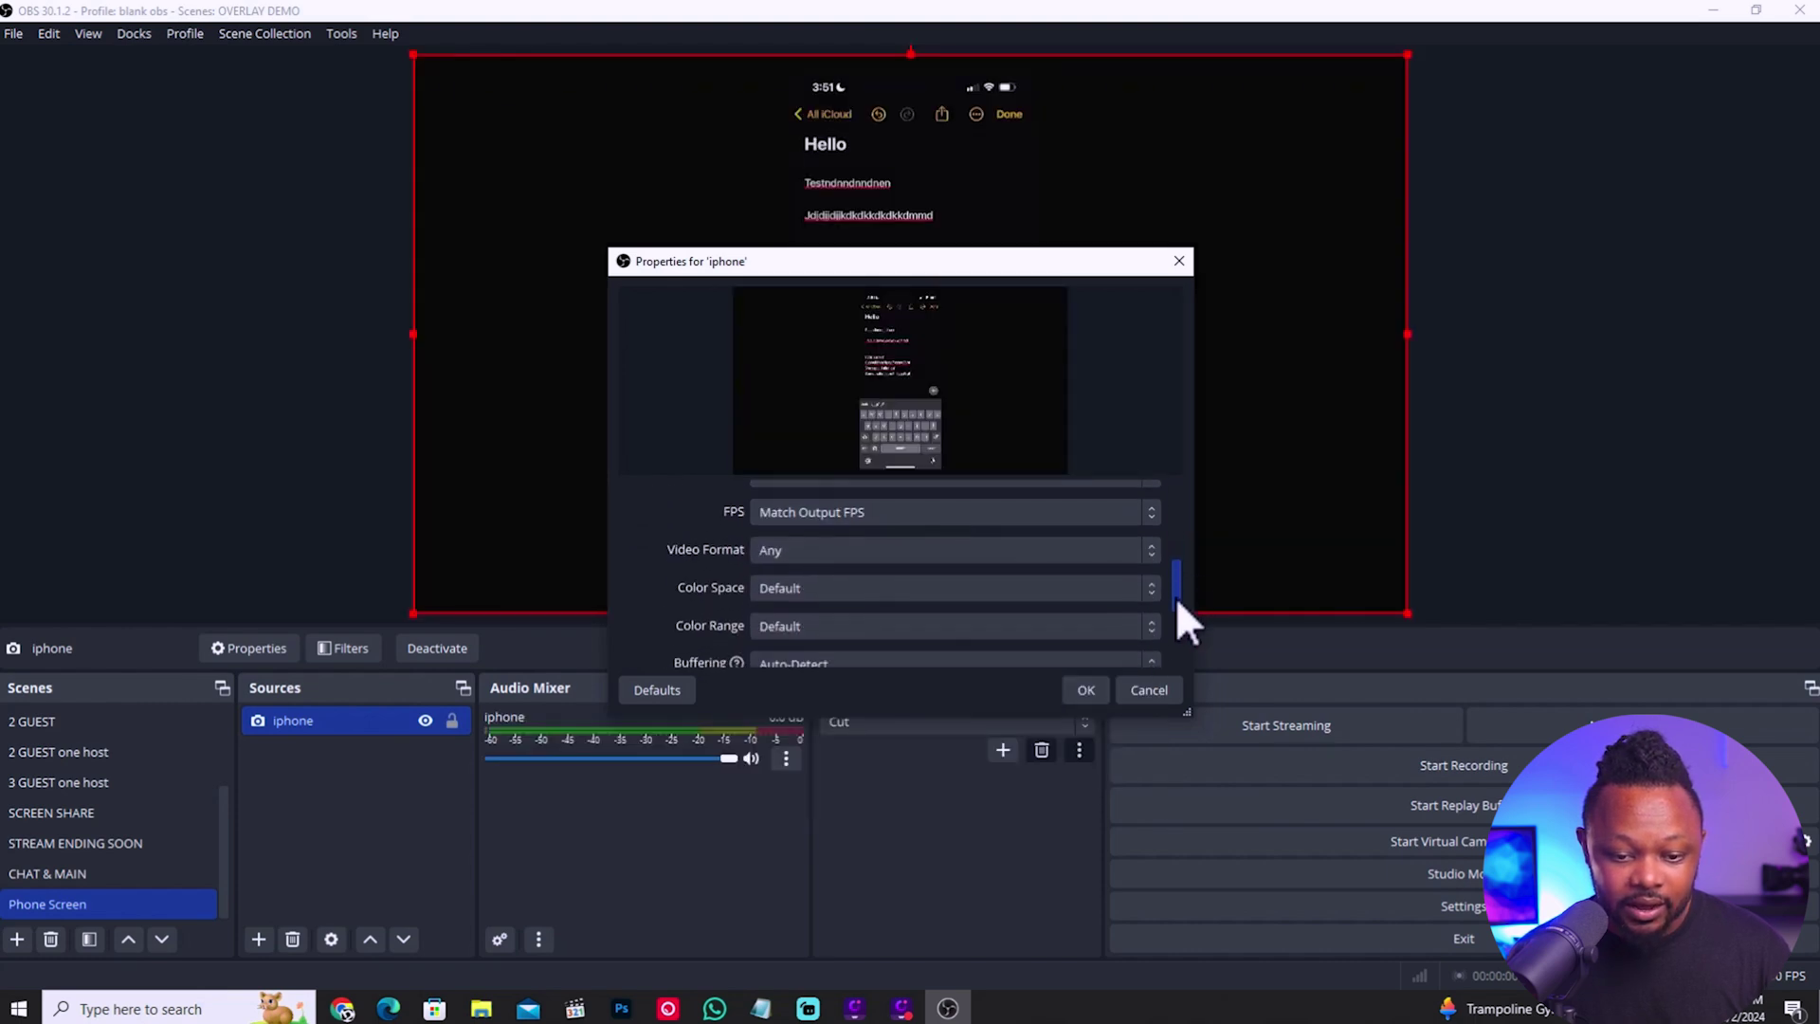
{"action": "left_click", "coordinate": [1098, 514]}
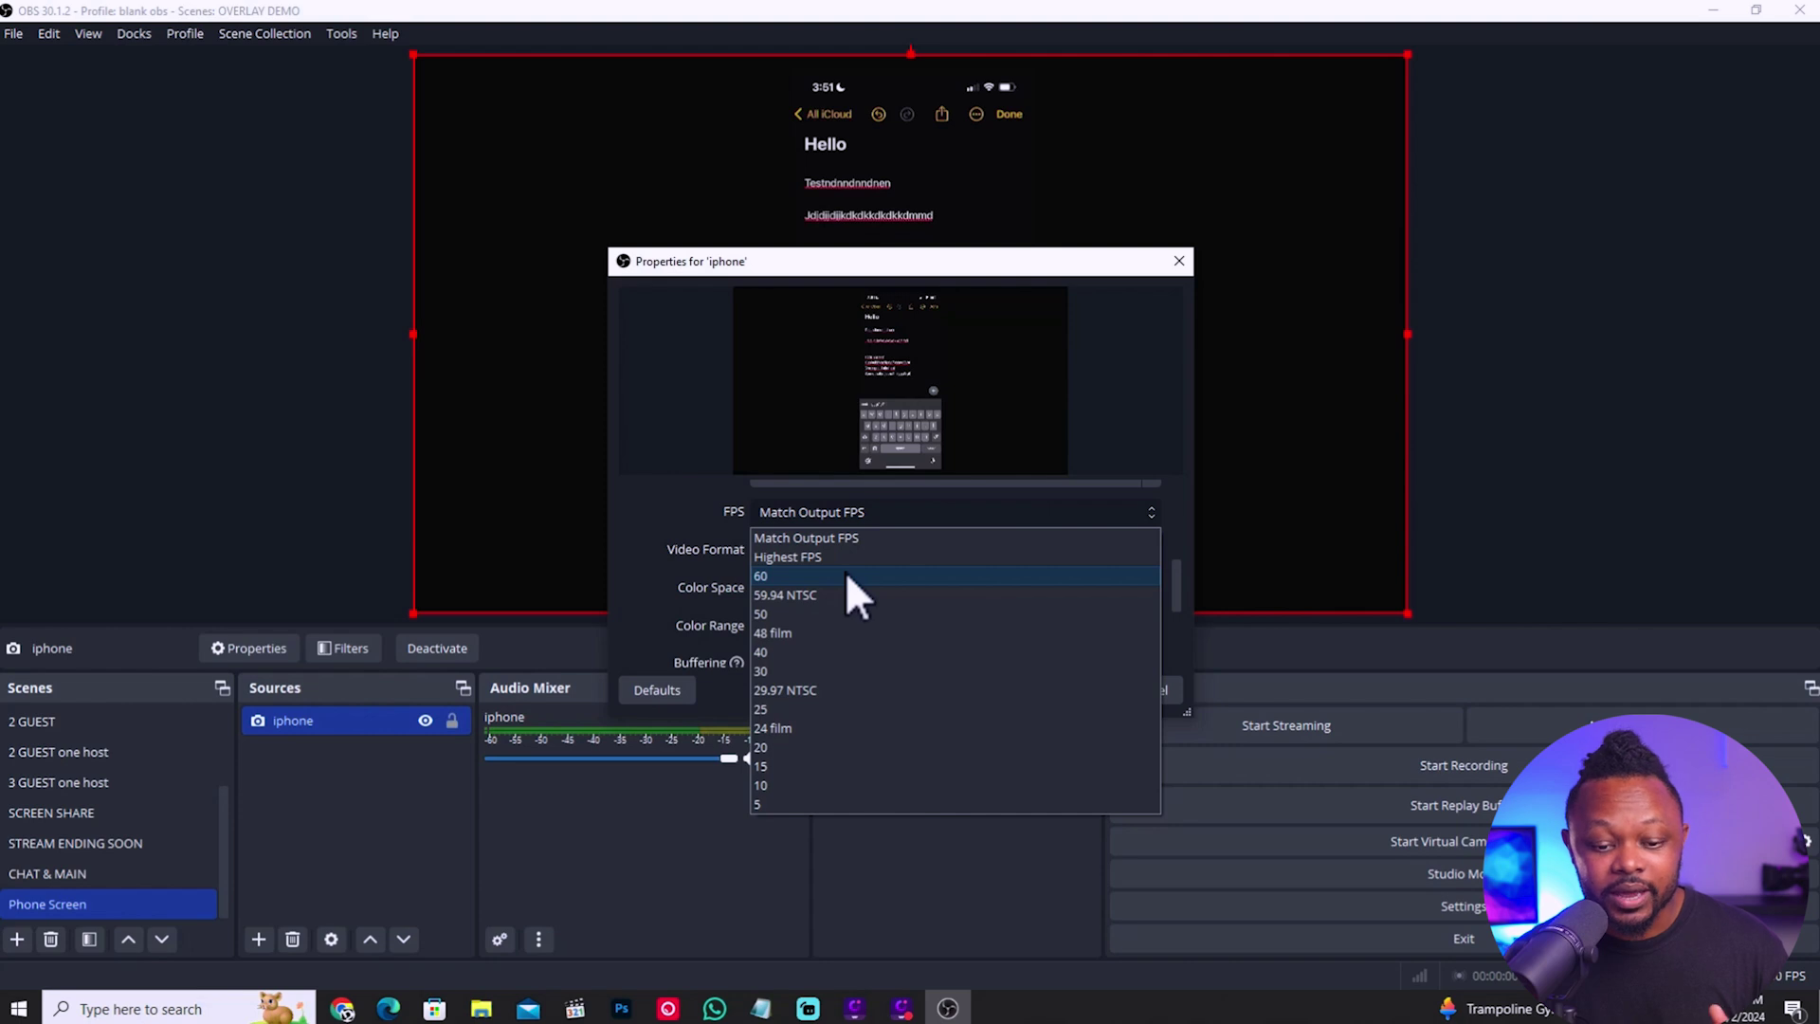
{"action": "left_click", "coordinate": [784, 671]}
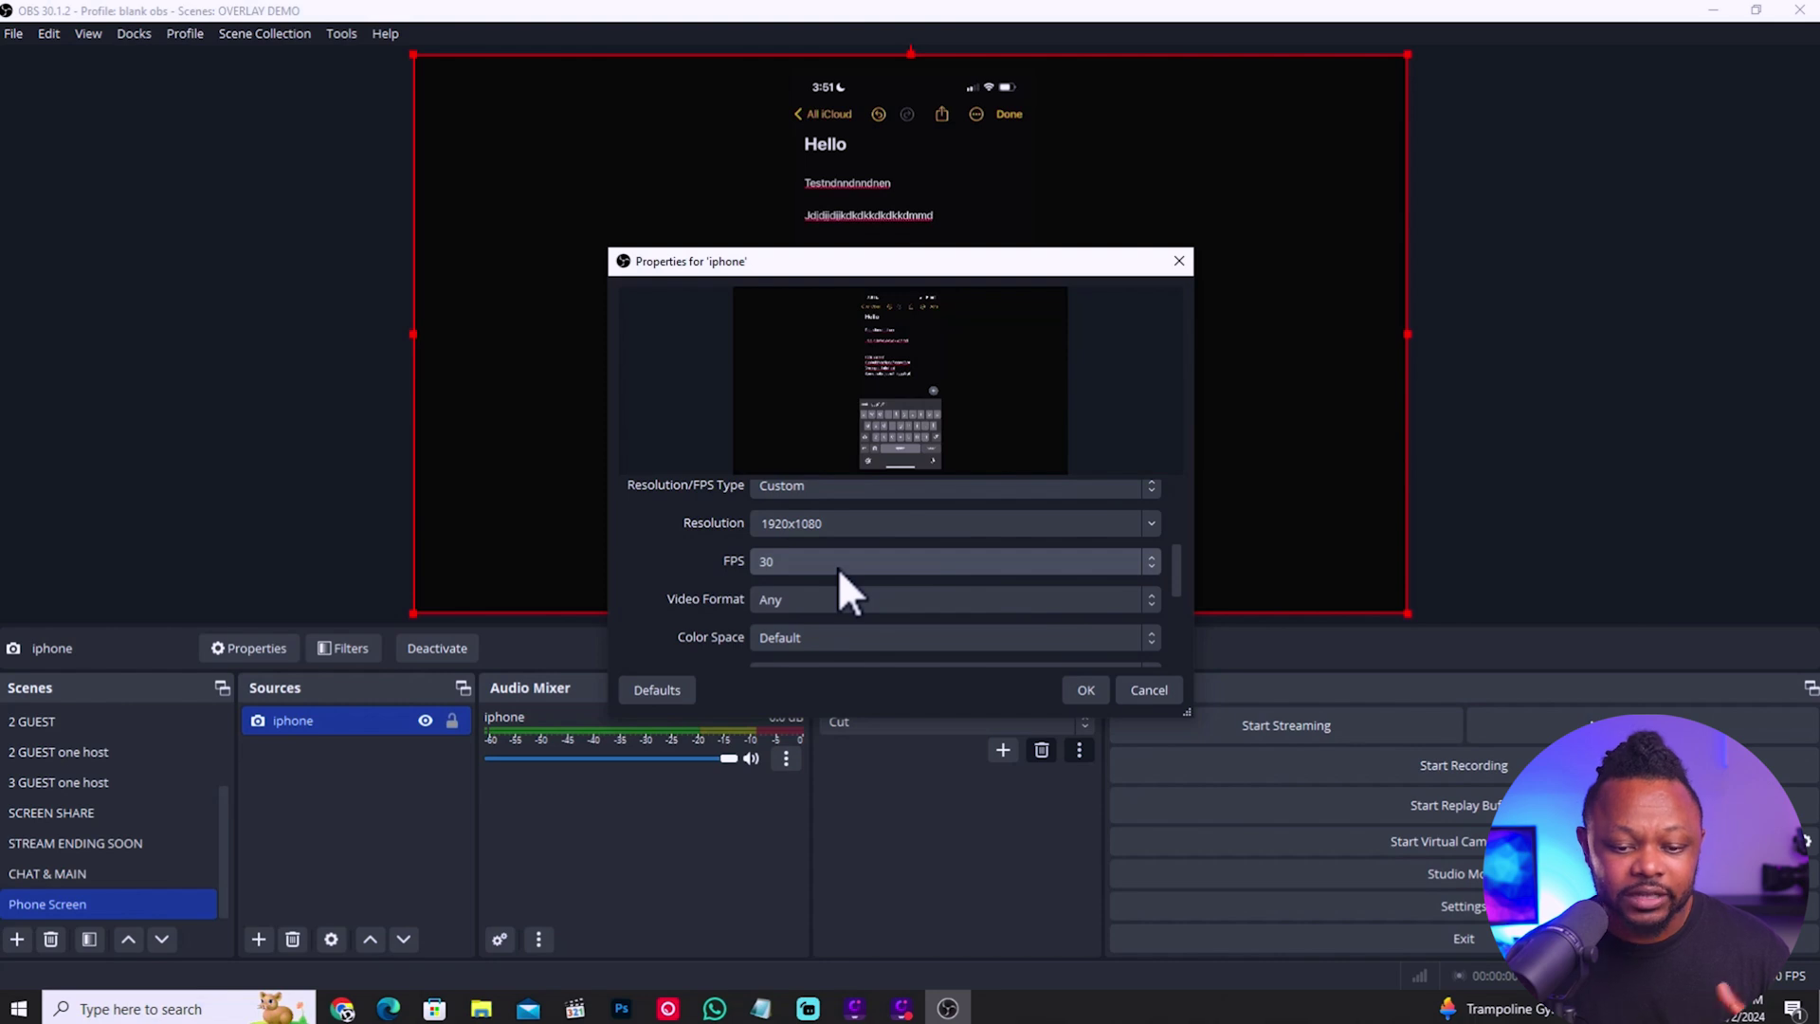
{"action": "scroll", "coordinate": [1182, 592], "scroll_direction": "down", "scroll_amount": 2}
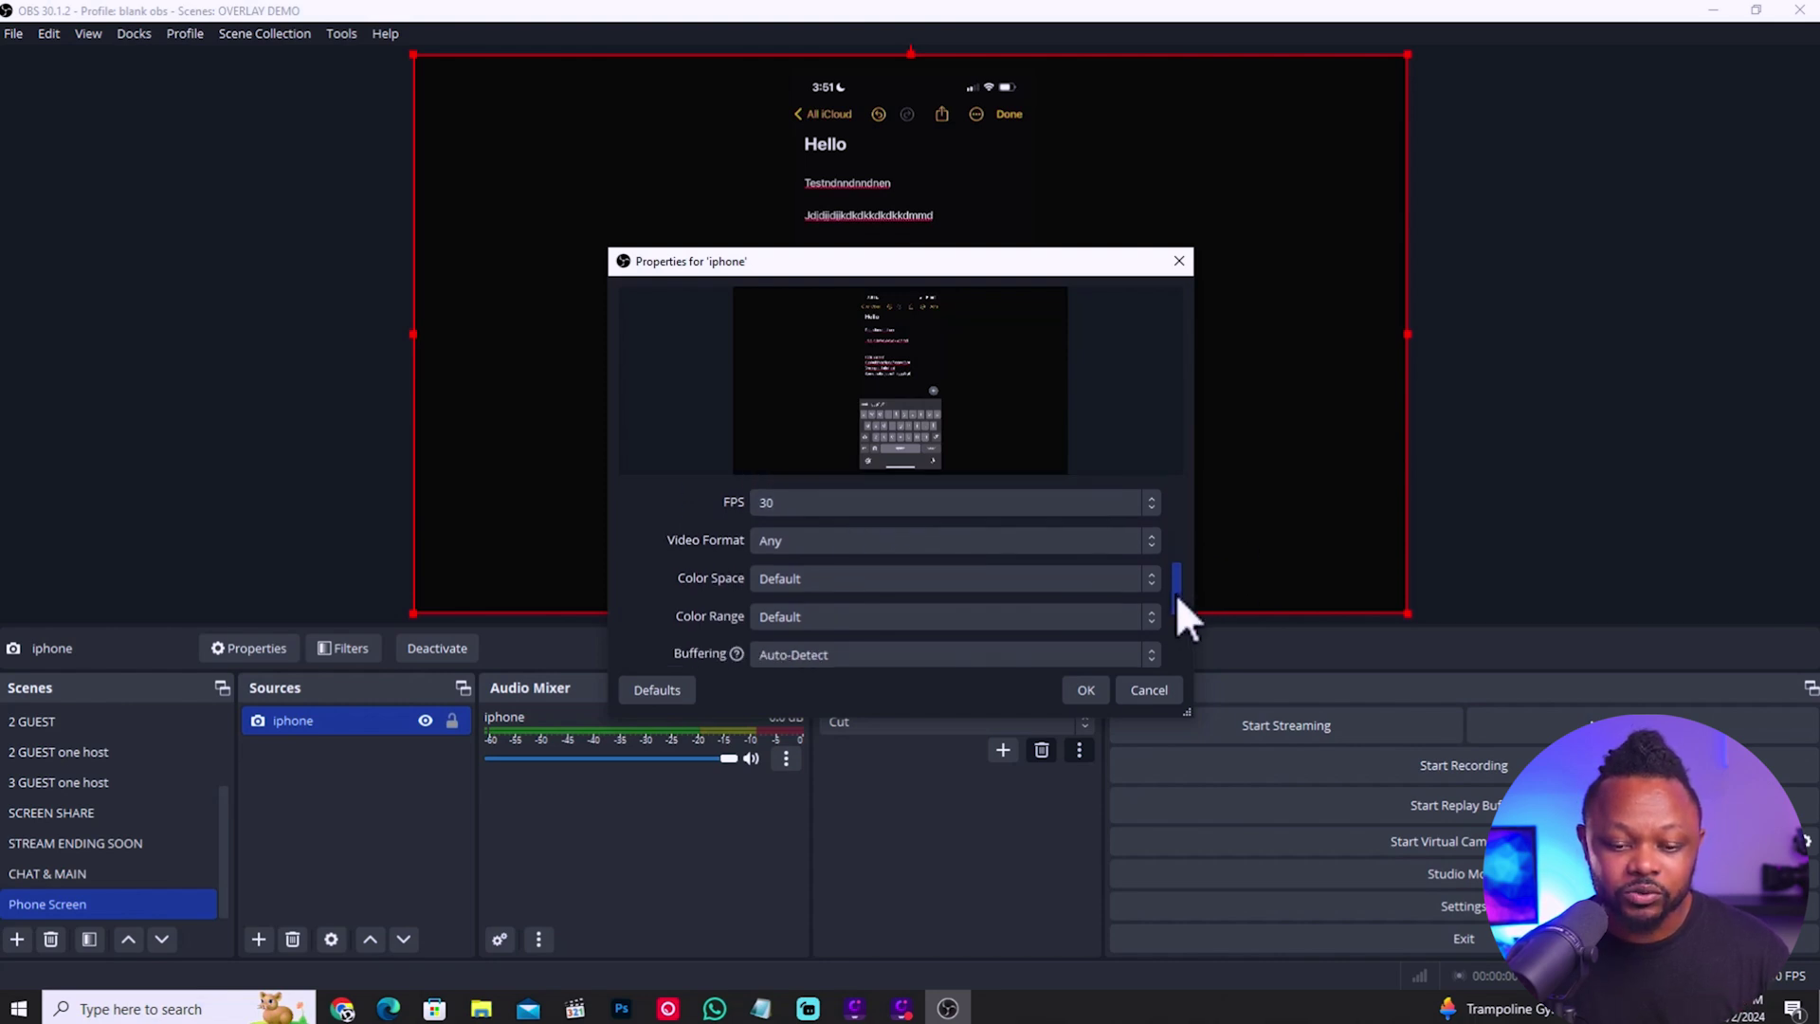
{"action": "scroll", "coordinate": [1177, 587], "scroll_direction": "up", "scroll_amount": 1}
{"action": "left_click_drag", "start_coordinate": [1176, 582], "coordinate": [1176, 608]}
{"action": "left_click", "coordinate": [851, 568]}
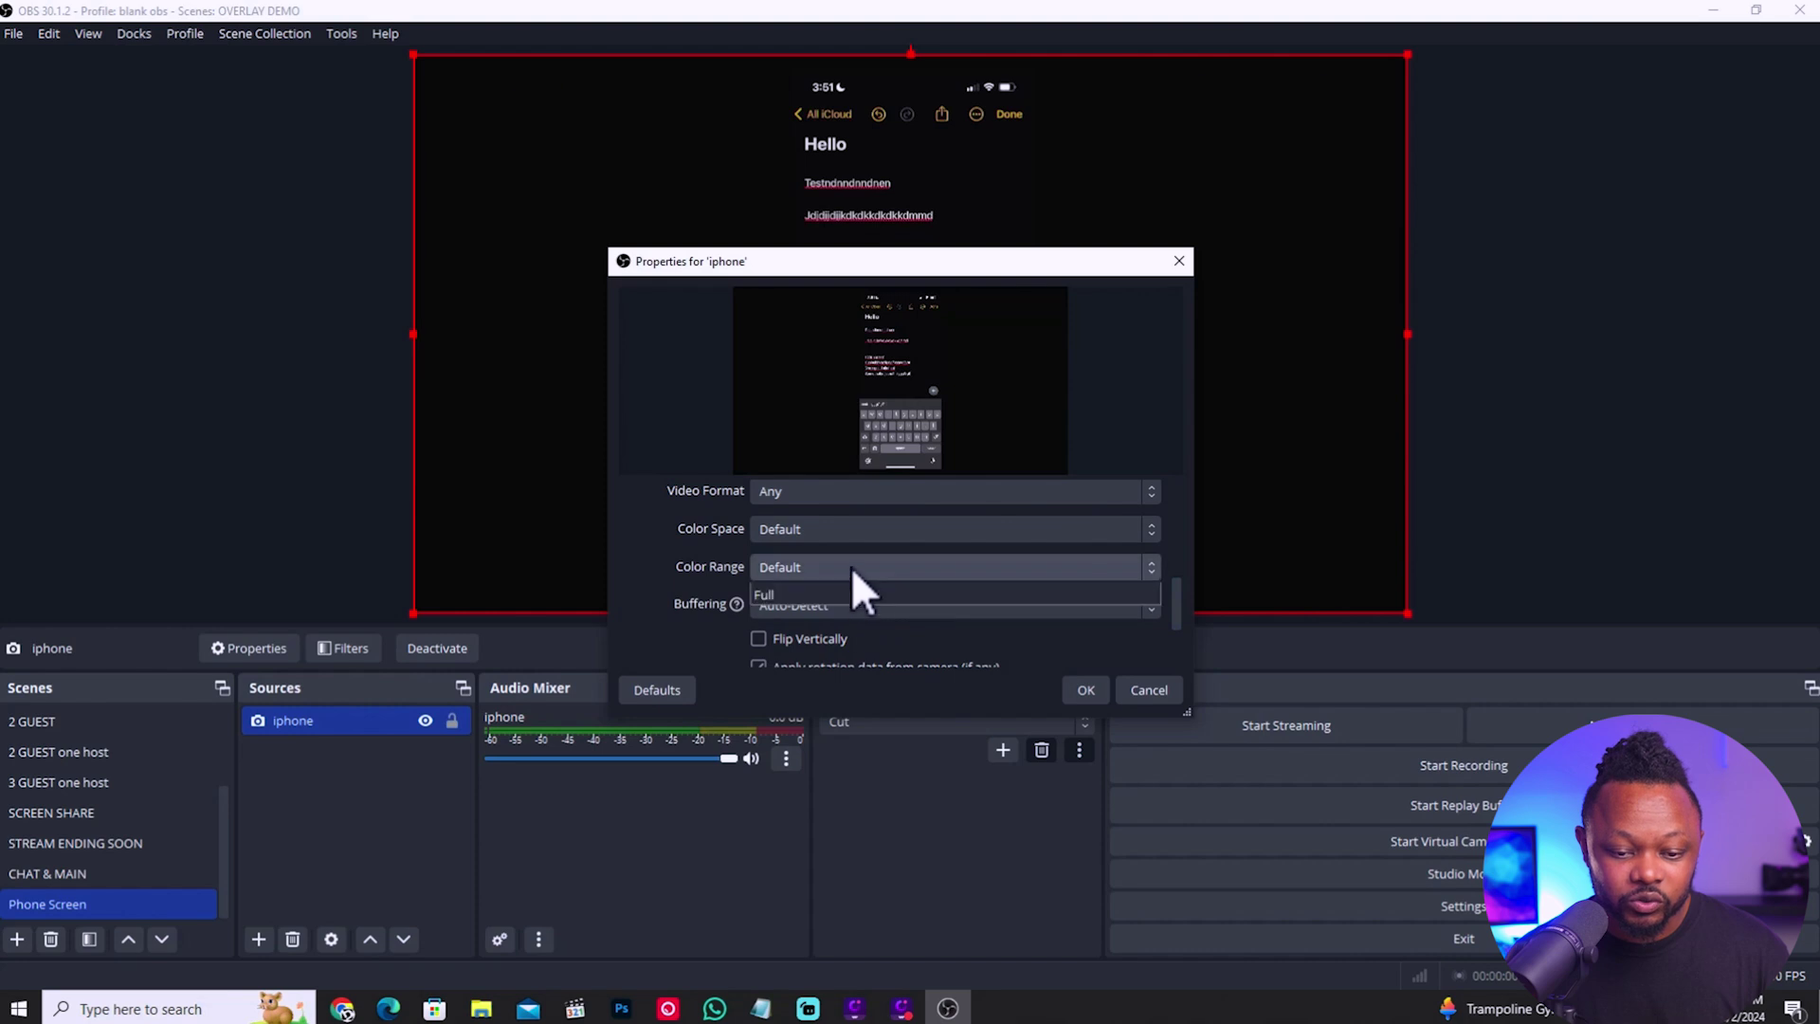
{"action": "left_click", "coordinate": [796, 629]}
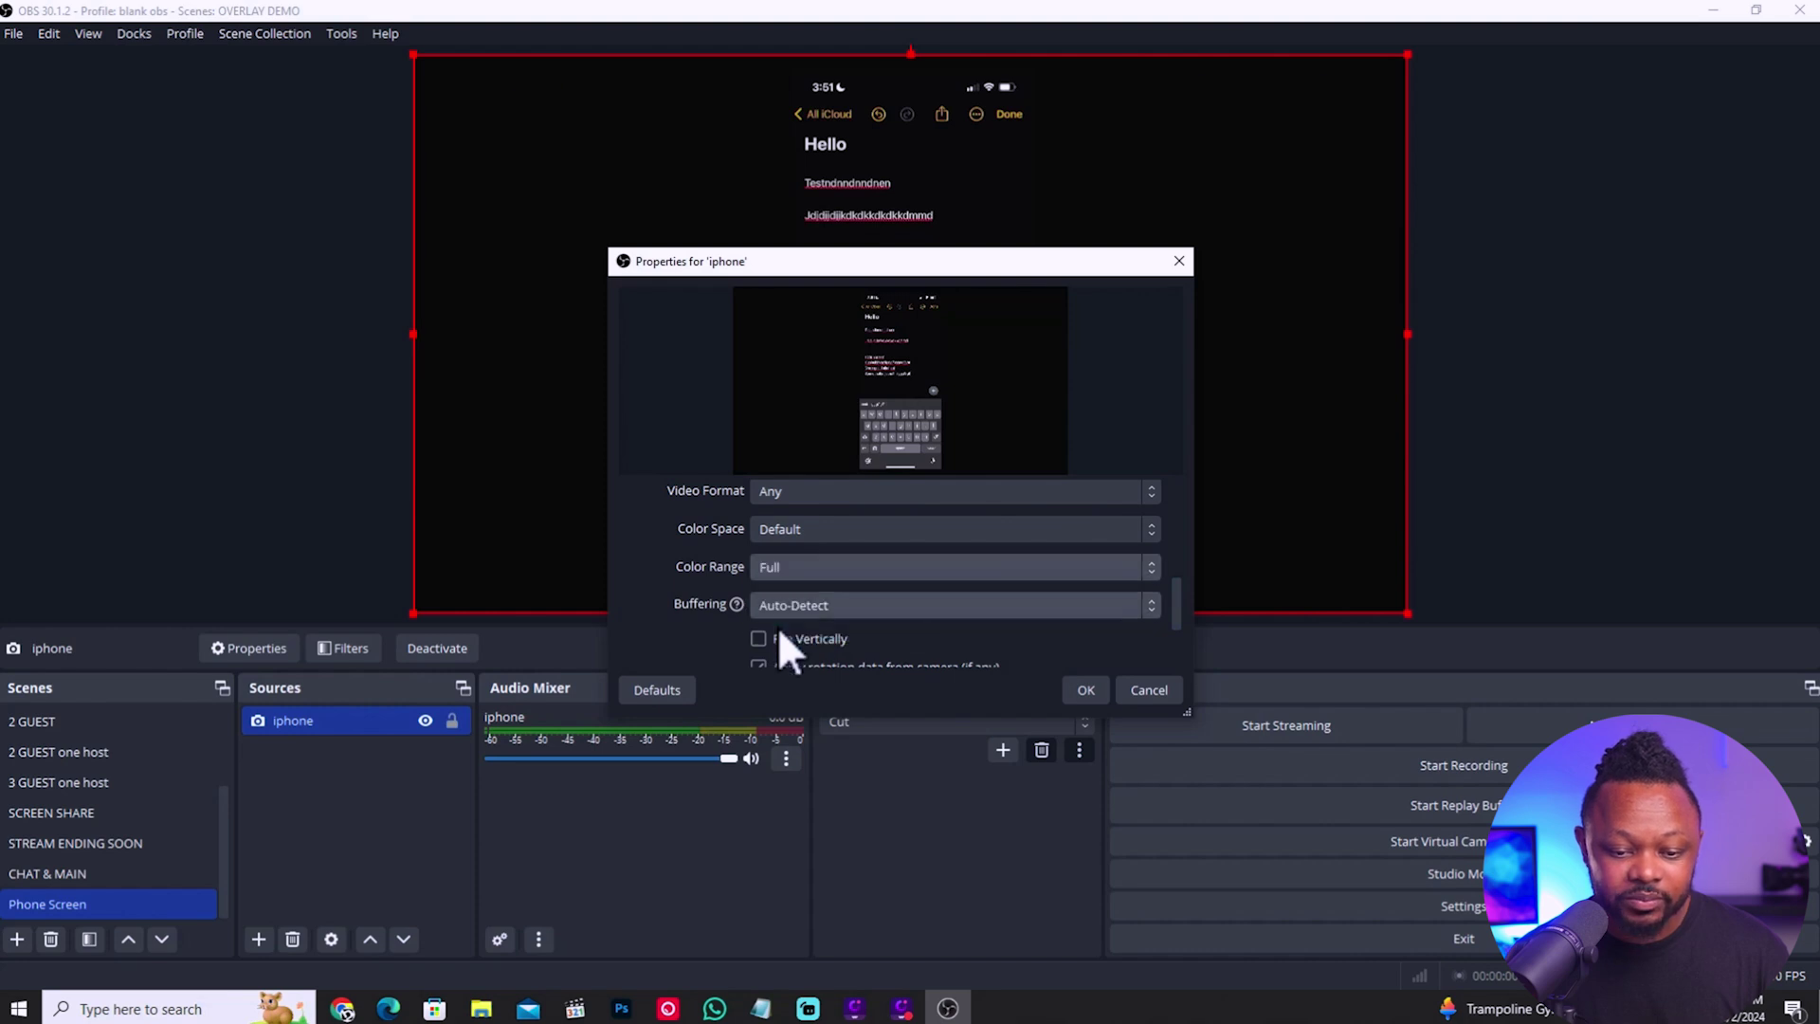
Enable a custom audio device for the iphone source and choose Digital Audio Interface (2- USB Digital Audio).
{"action": "left_click_drag", "start_coordinate": [1176, 596], "coordinate": [1182, 636]}
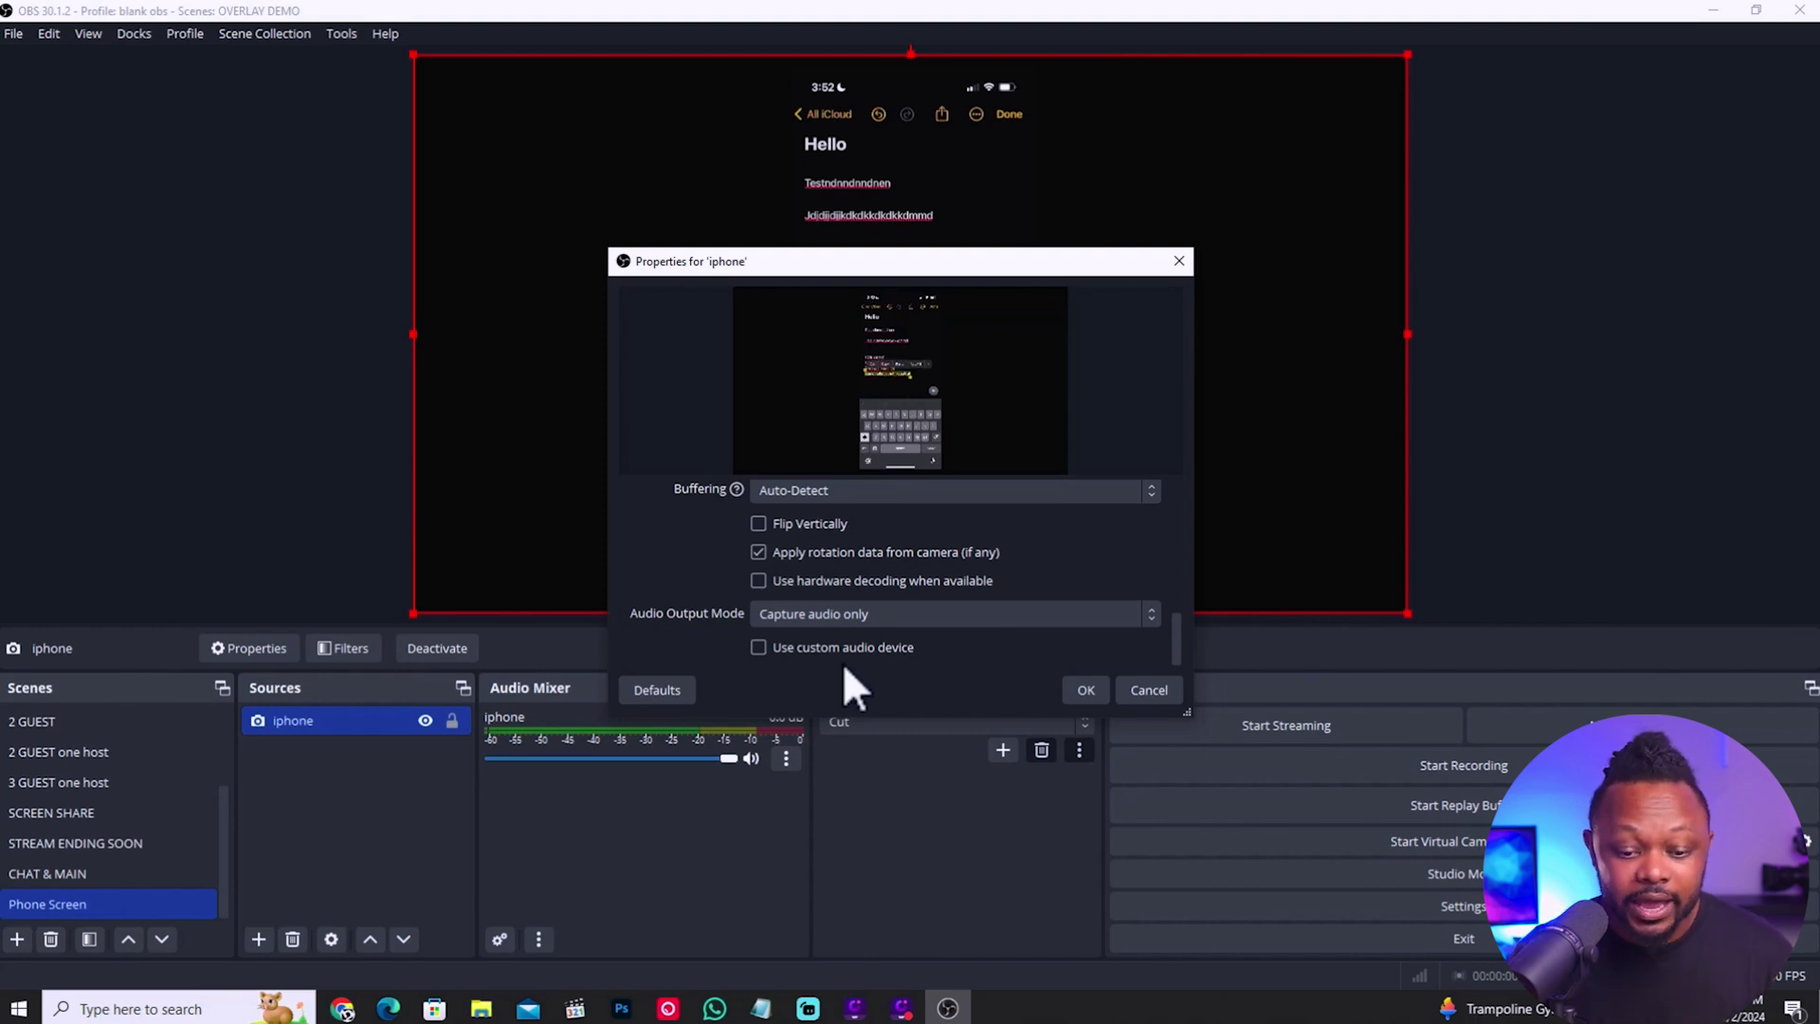
{"action": "scroll", "coordinate": [764, 665], "scroll_direction": "up", "scroll_amount": 3}
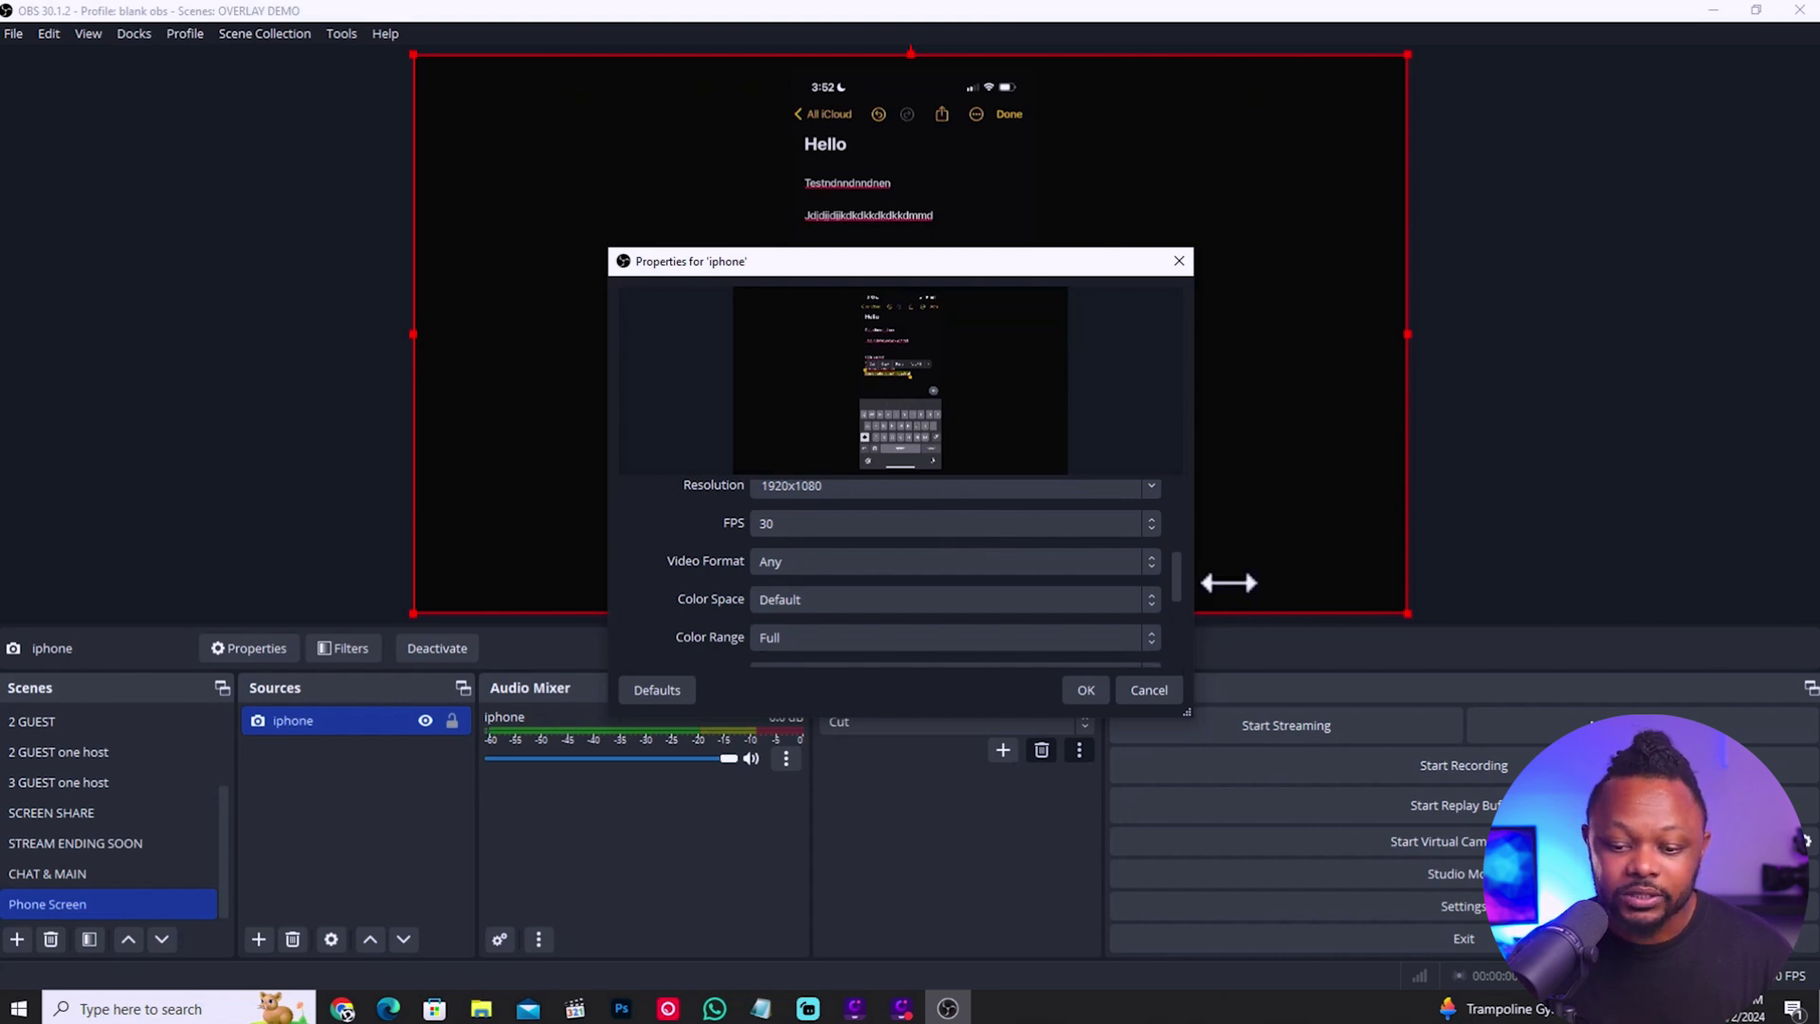
{"action": "left_click_drag", "start_coordinate": [1178, 580], "coordinate": [1178, 648]}
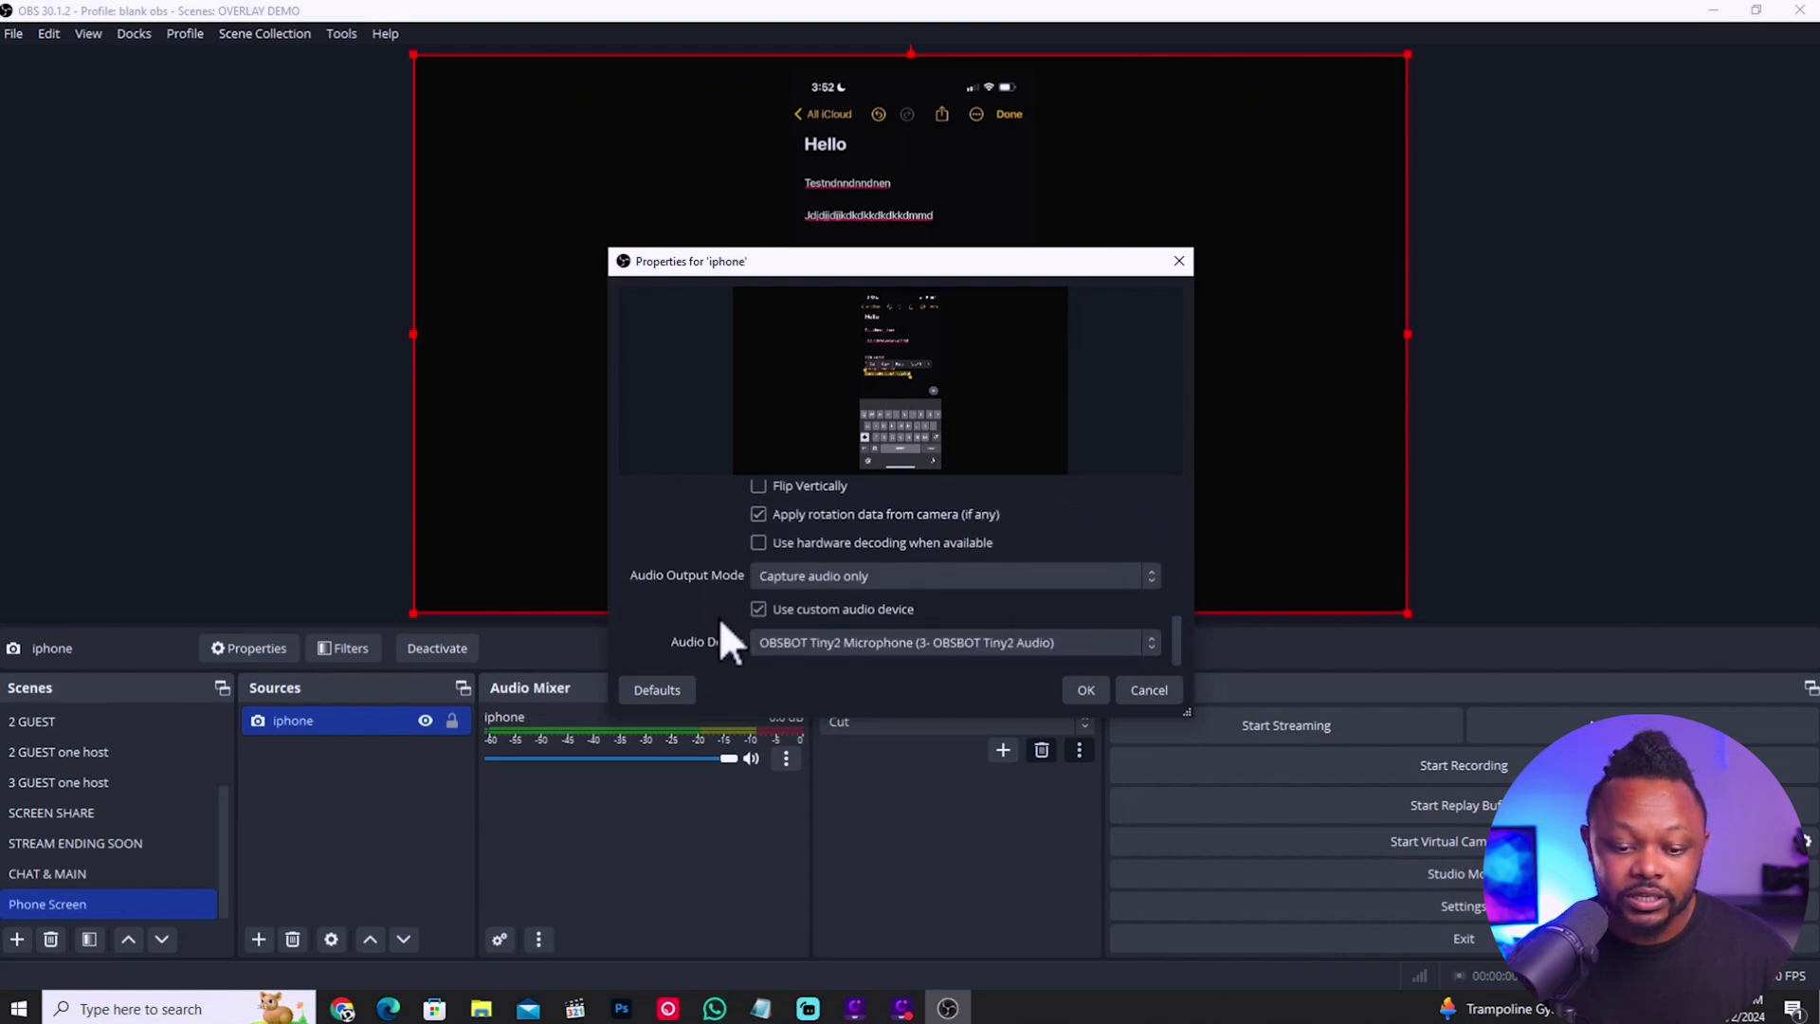
{"action": "left_click", "coordinate": [799, 644]}
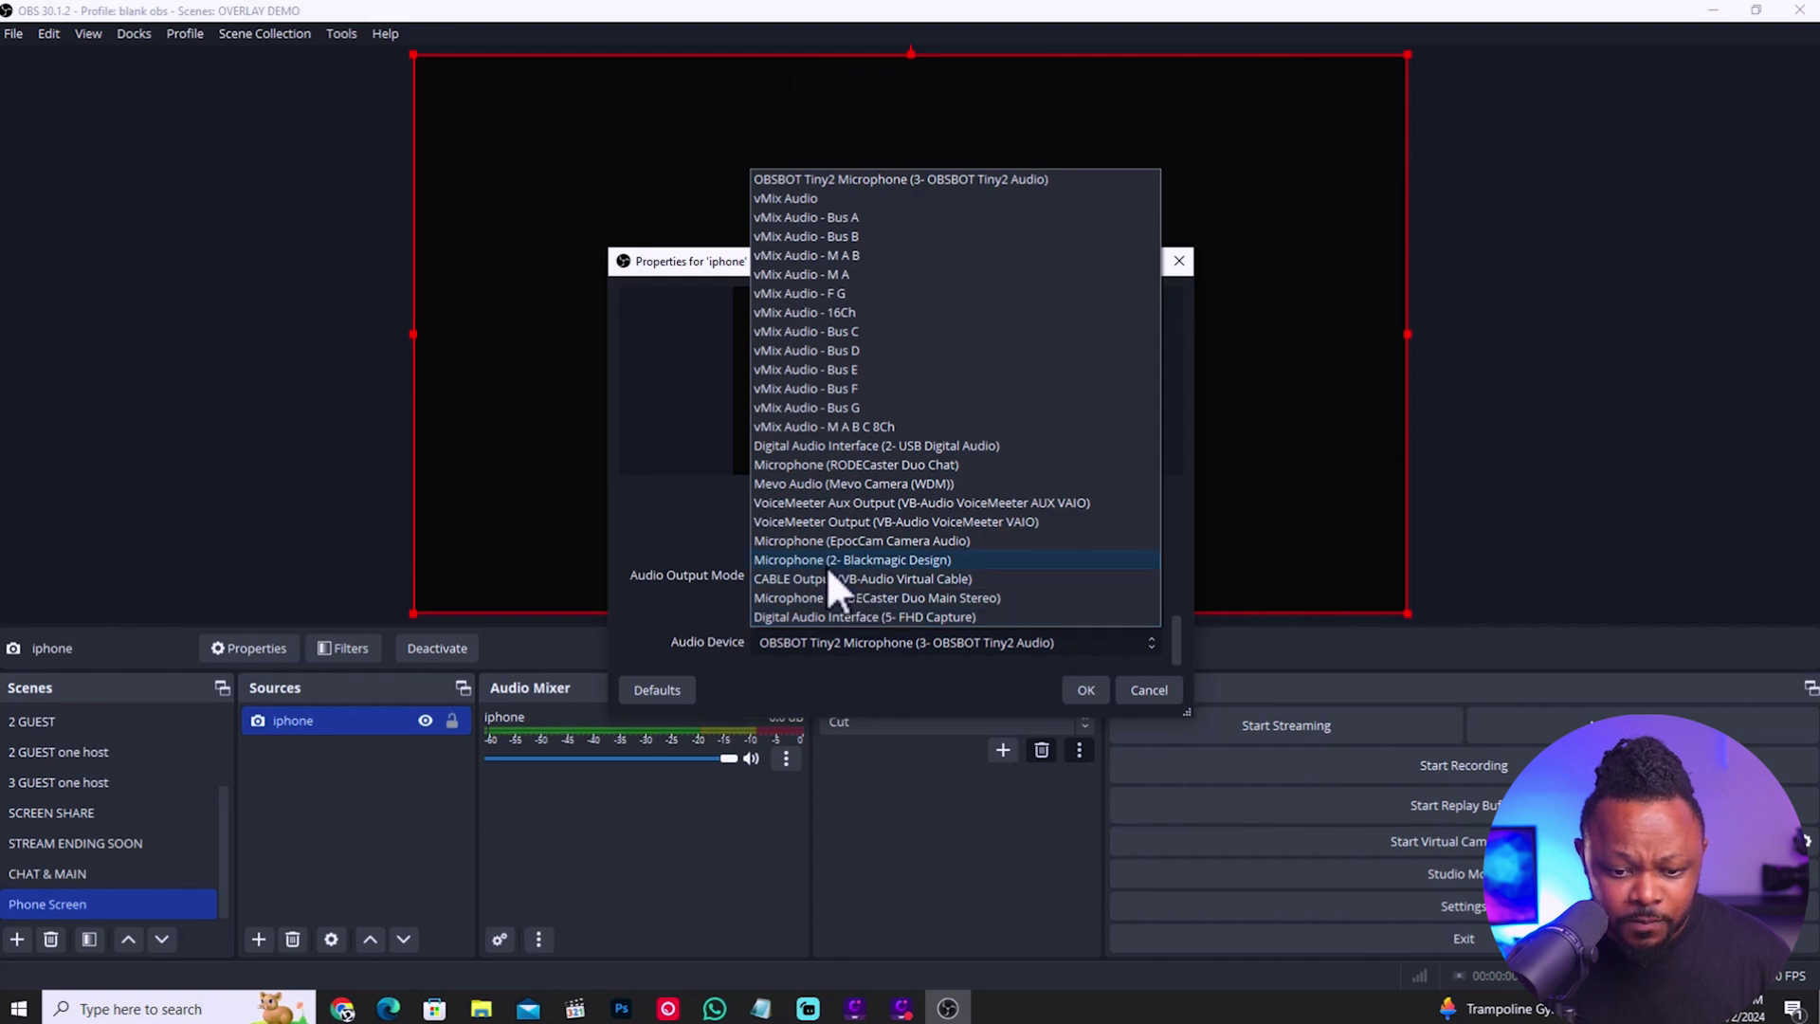
{"action": "left_click", "coordinate": [817, 449]}
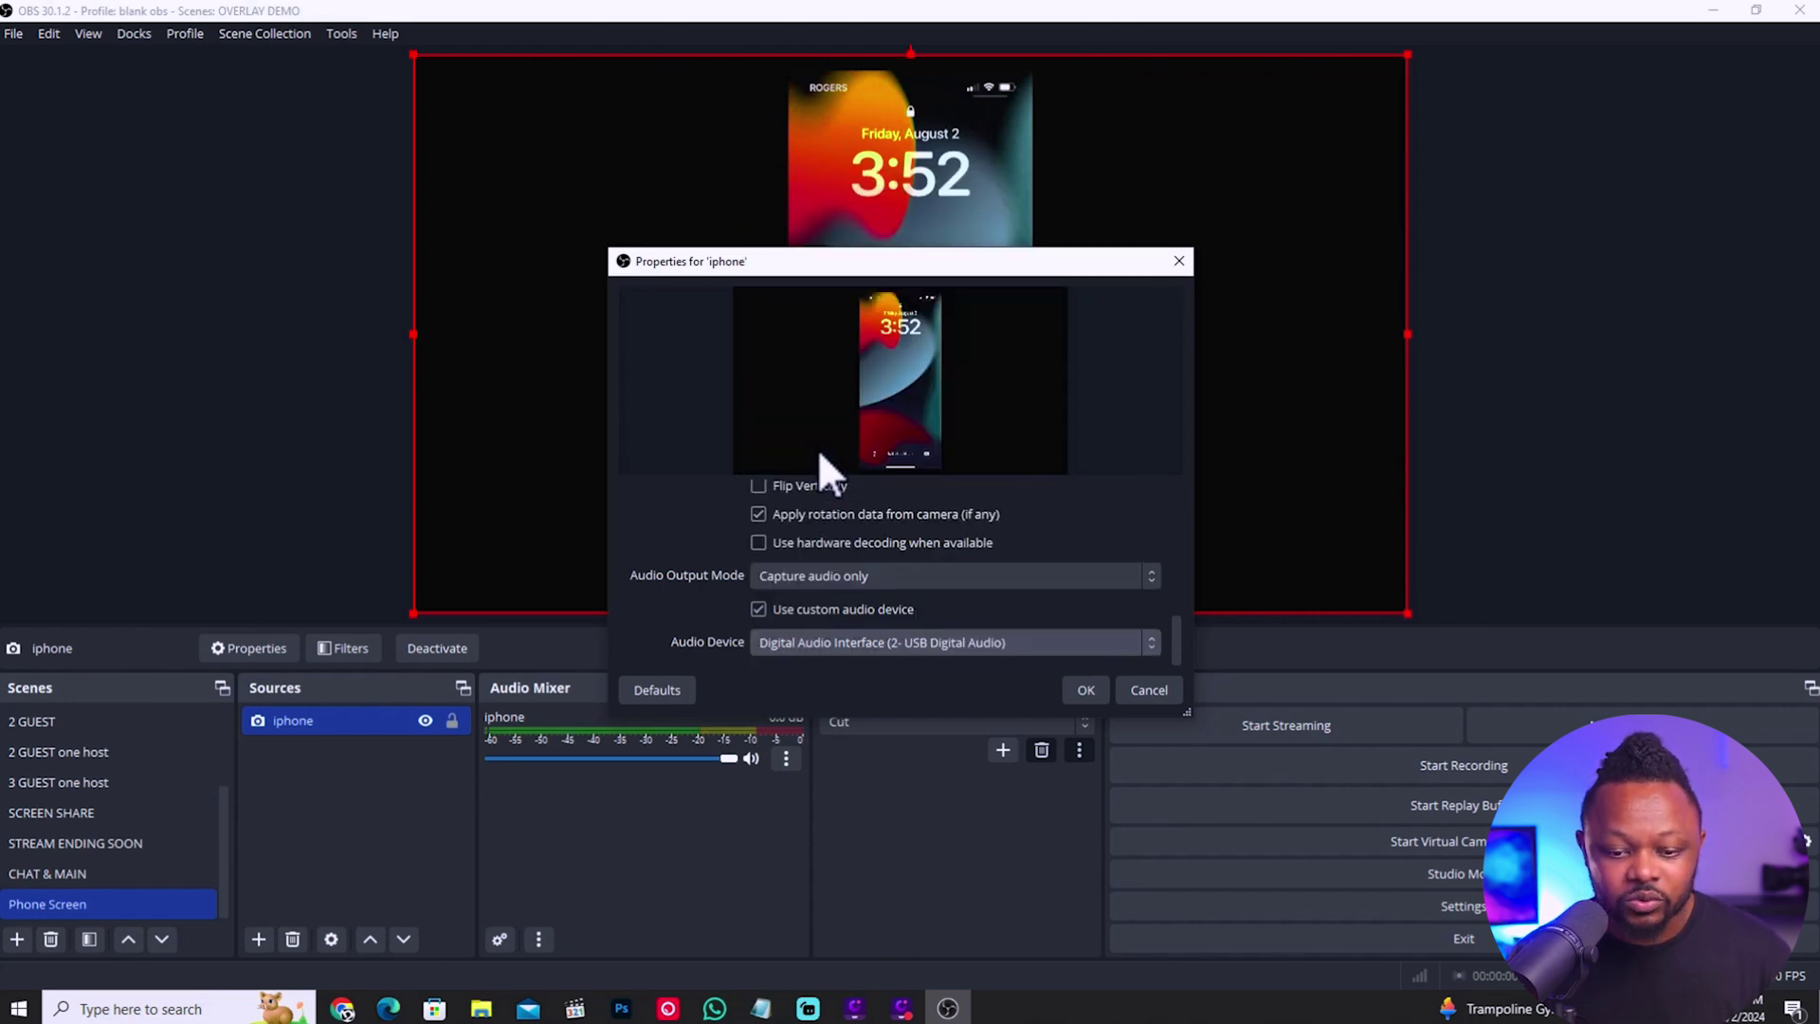
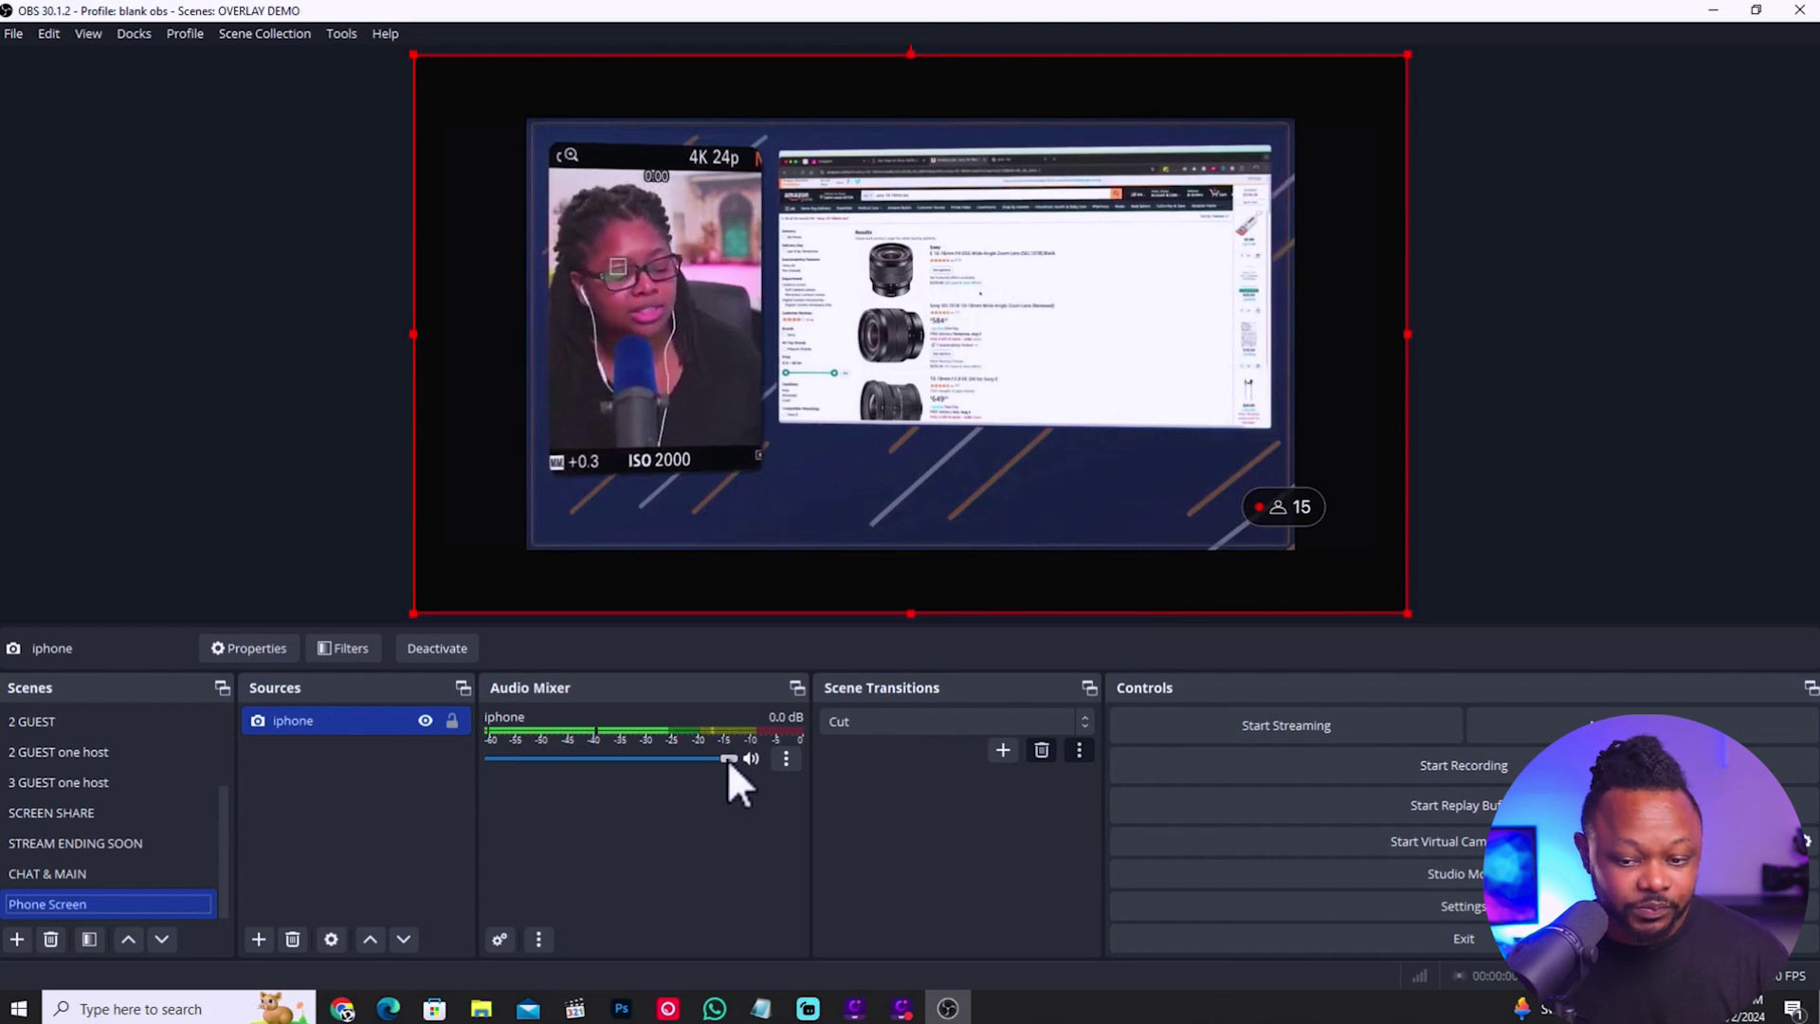
{"action": "left_click", "coordinate": [786, 758]}
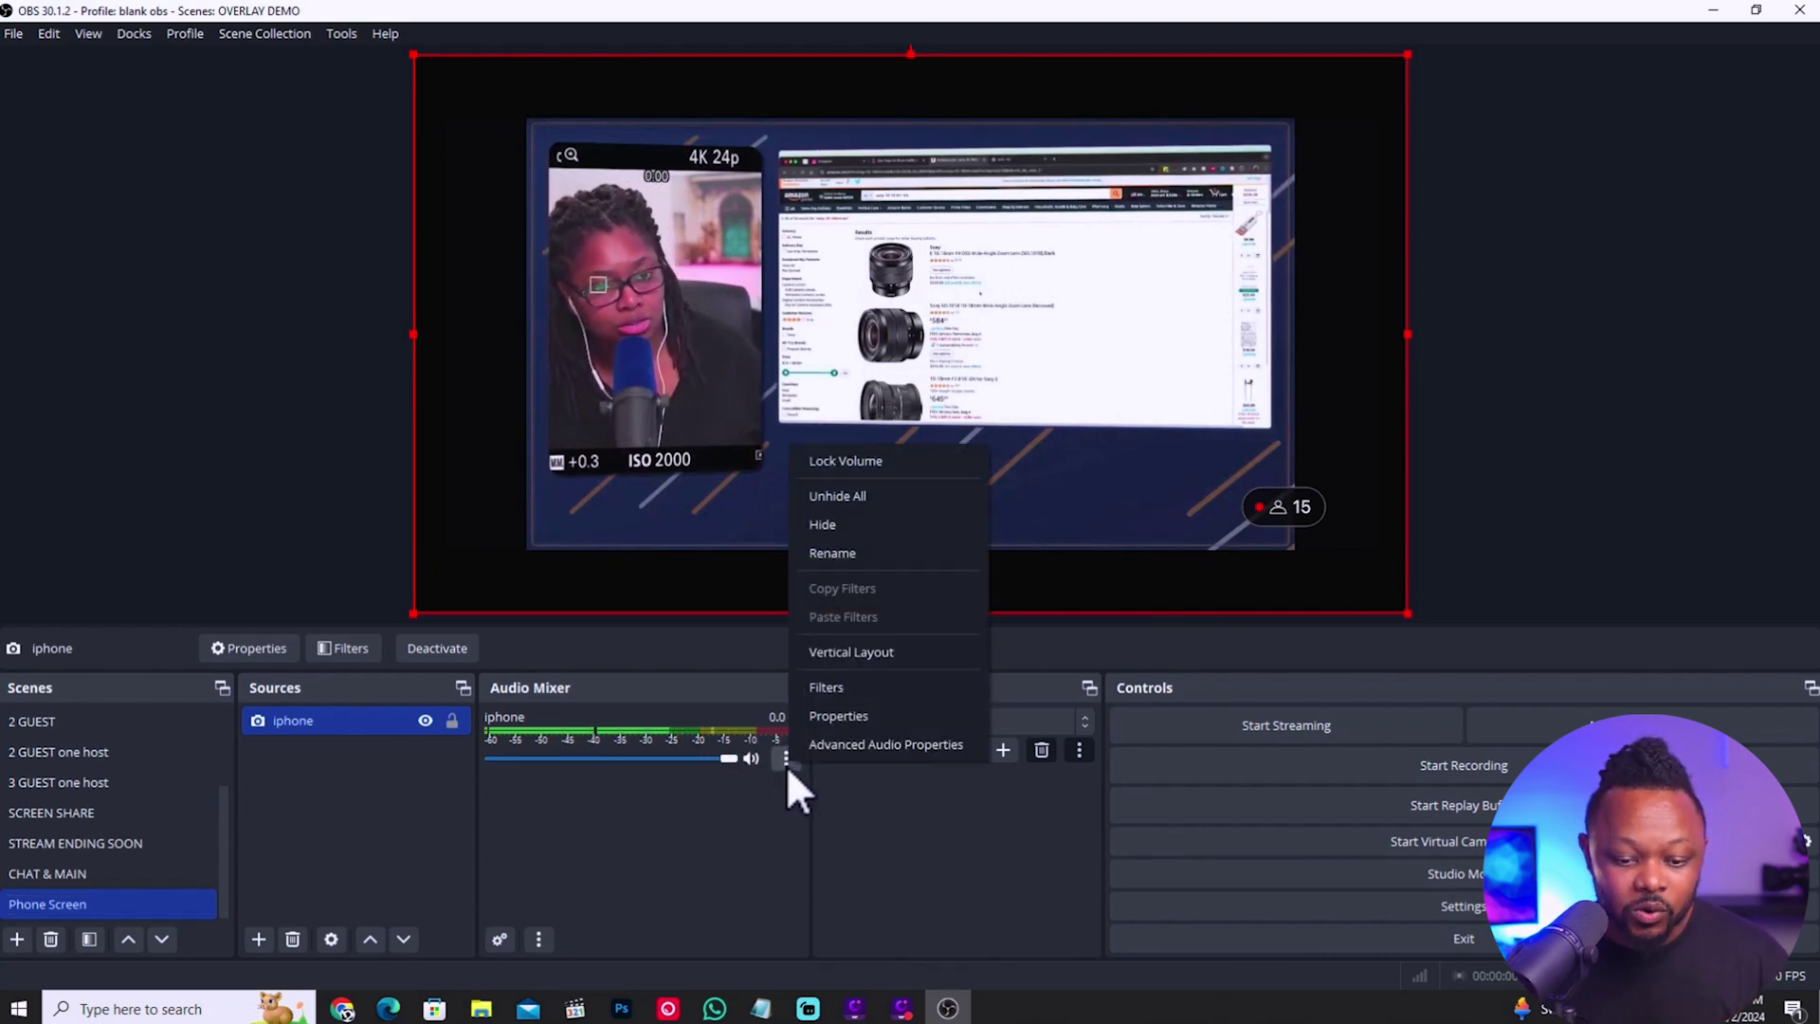
{"action": "left_click", "coordinate": [857, 746]}
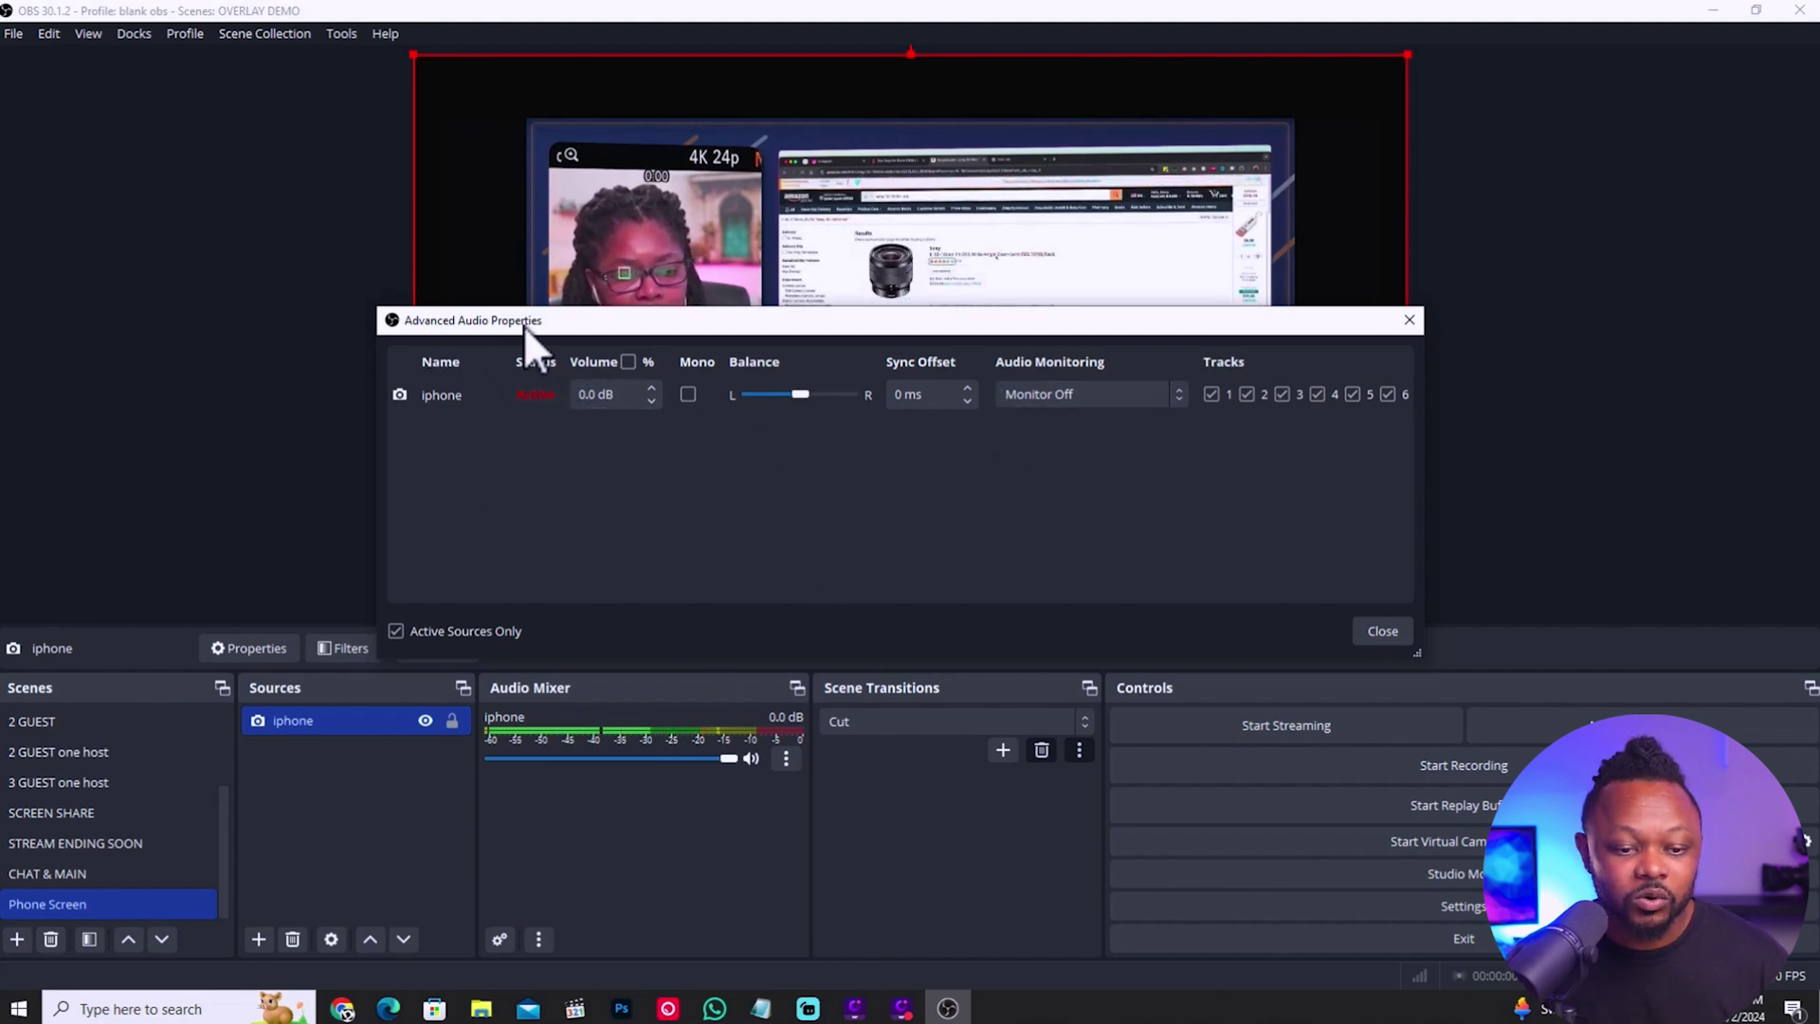
{"action": "left_click", "coordinate": [1410, 319]}
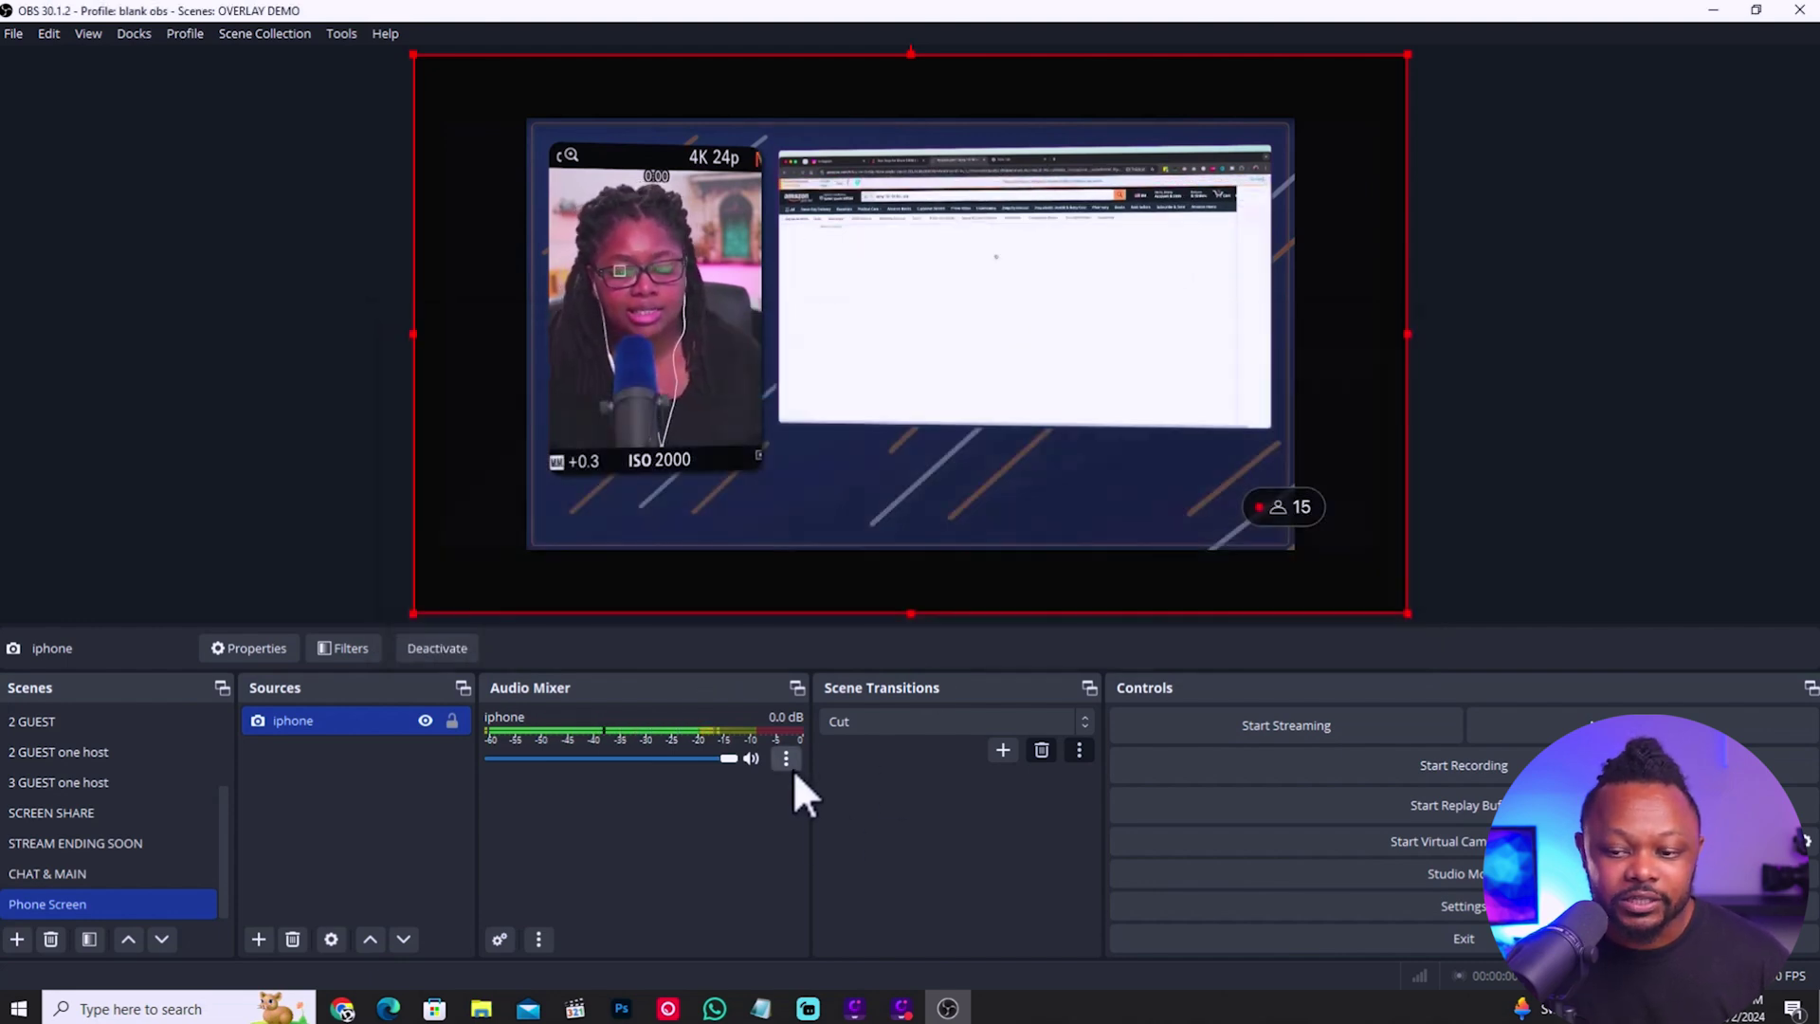
Set the iphone source's audio monitoring to Monitor and Output in the advanced audio properties.
{"action": "left_click", "coordinate": [787, 762]}
{"action": "left_click", "coordinate": [857, 749]}
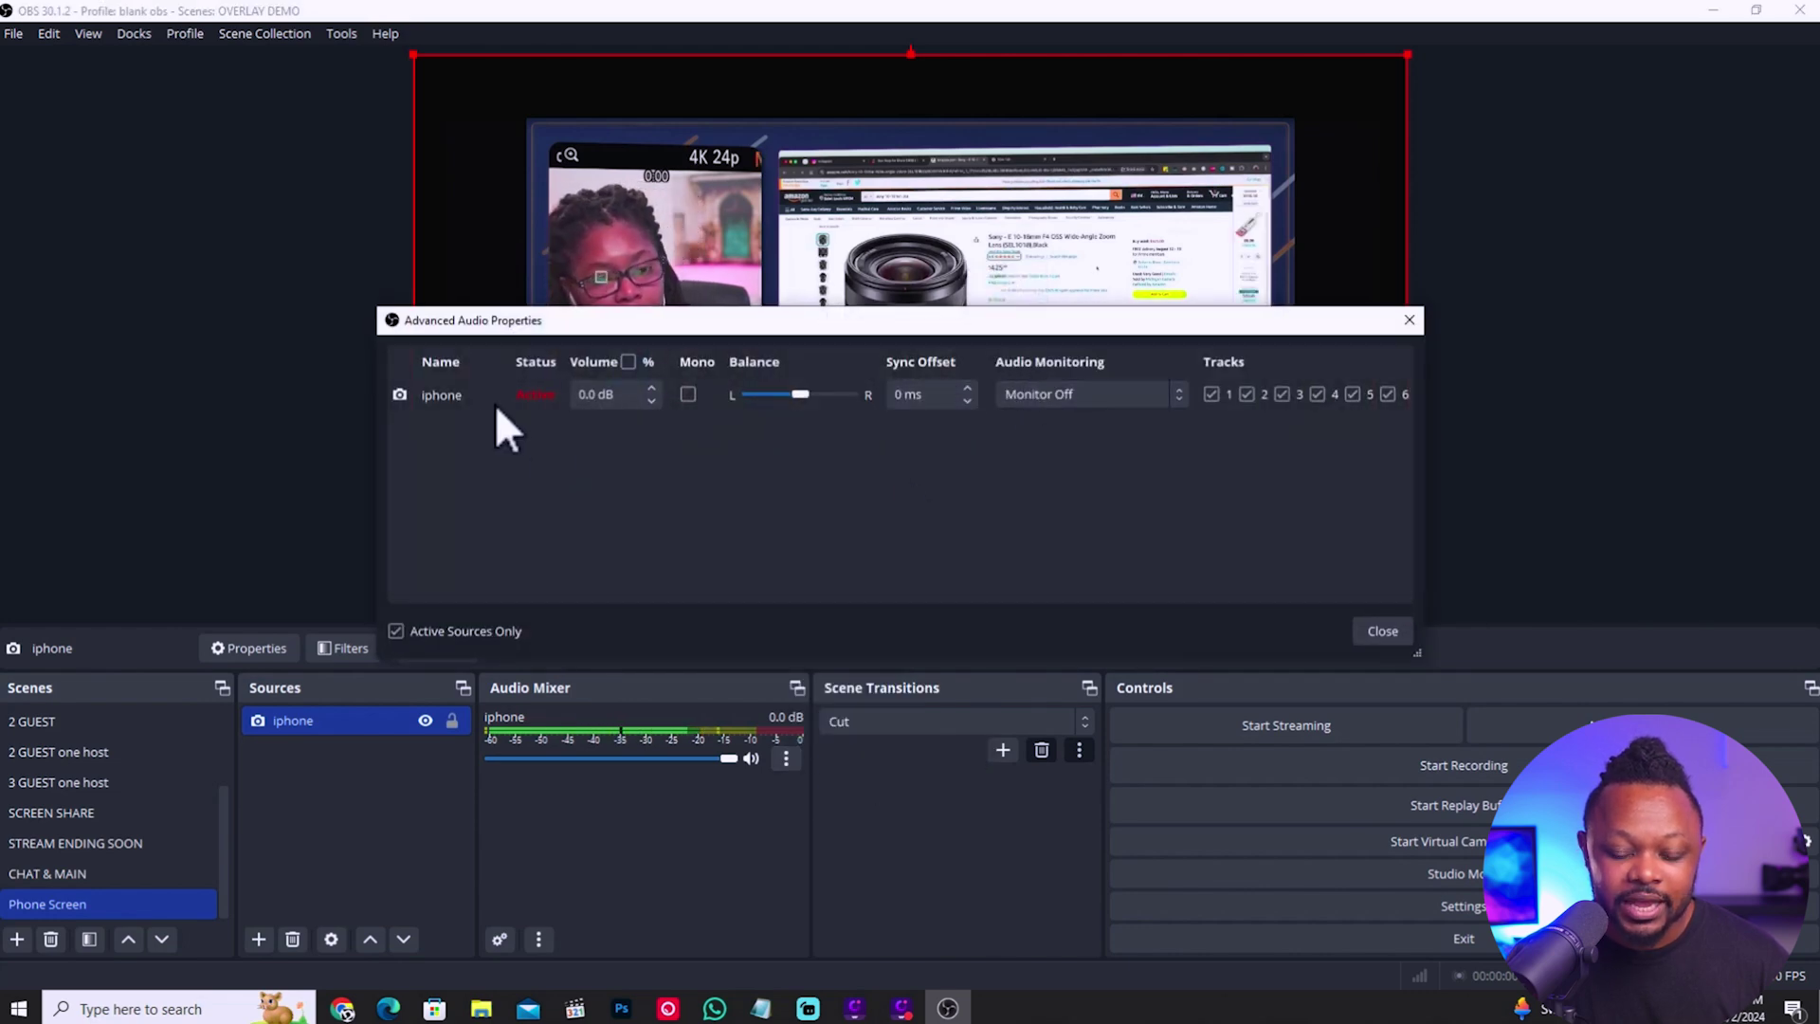
{"action": "left_click", "coordinate": [1078, 393]}
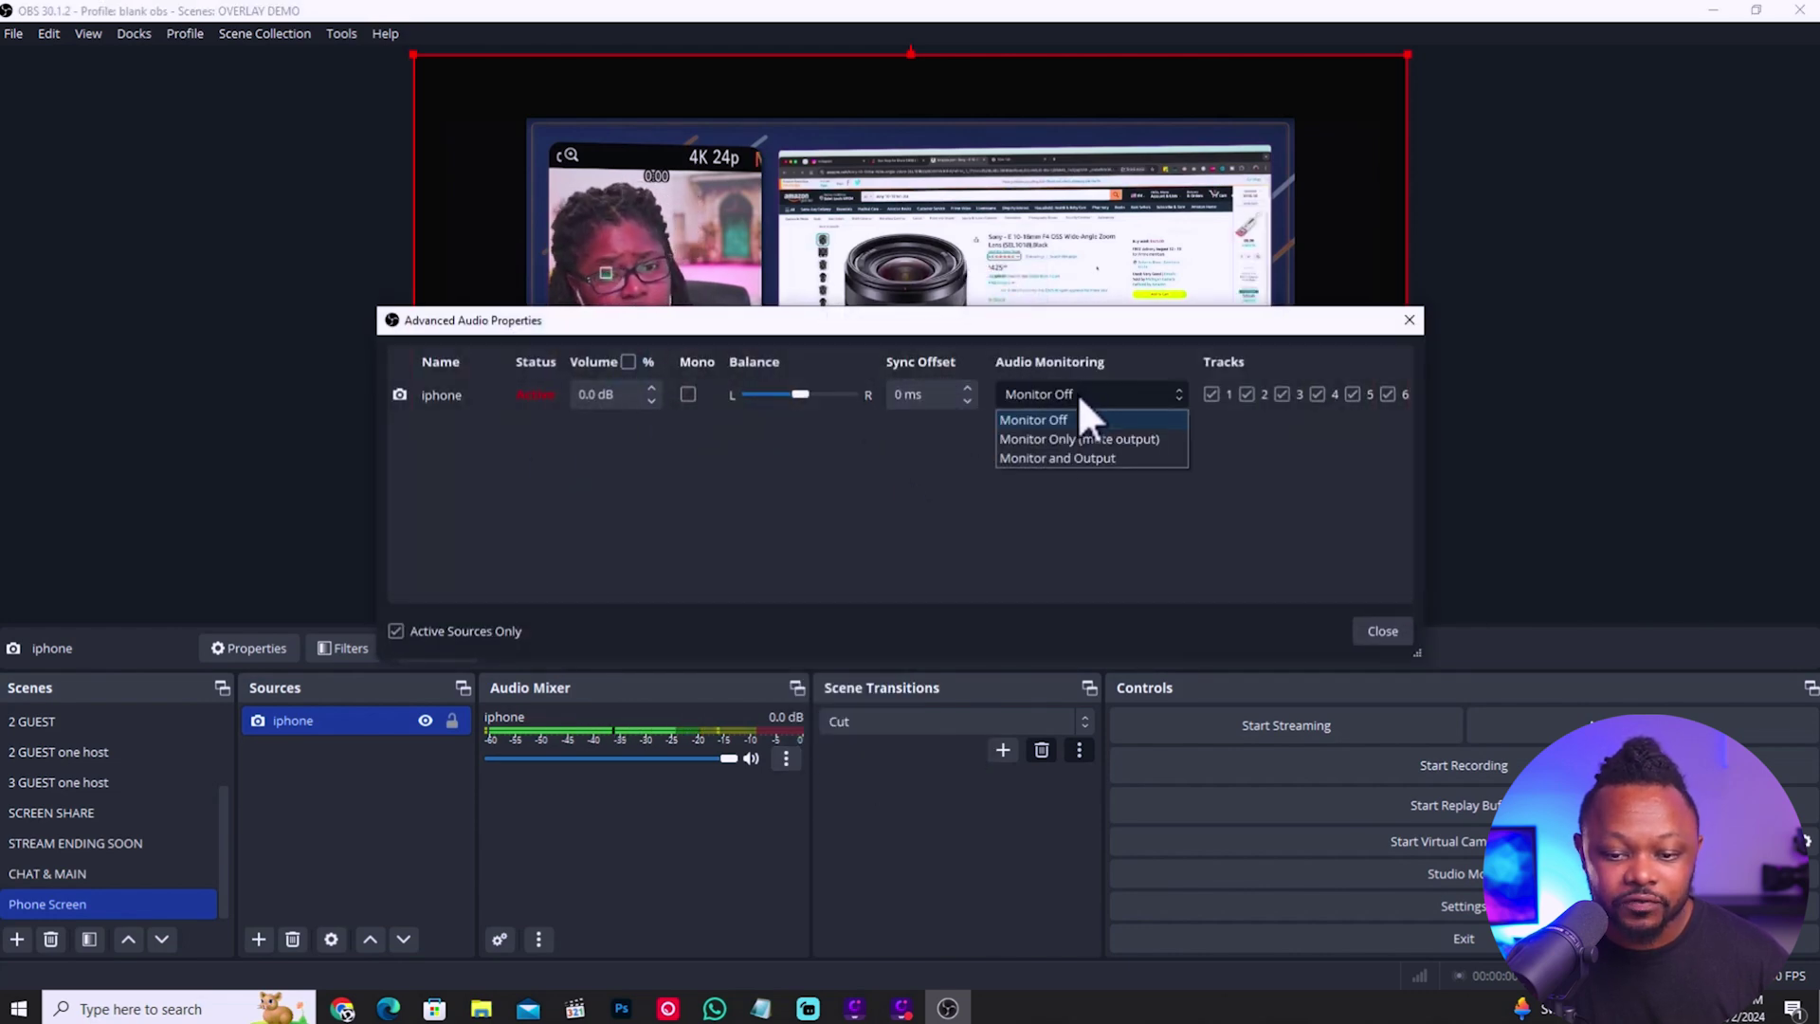
{"action": "left_click", "coordinate": [1049, 459]}
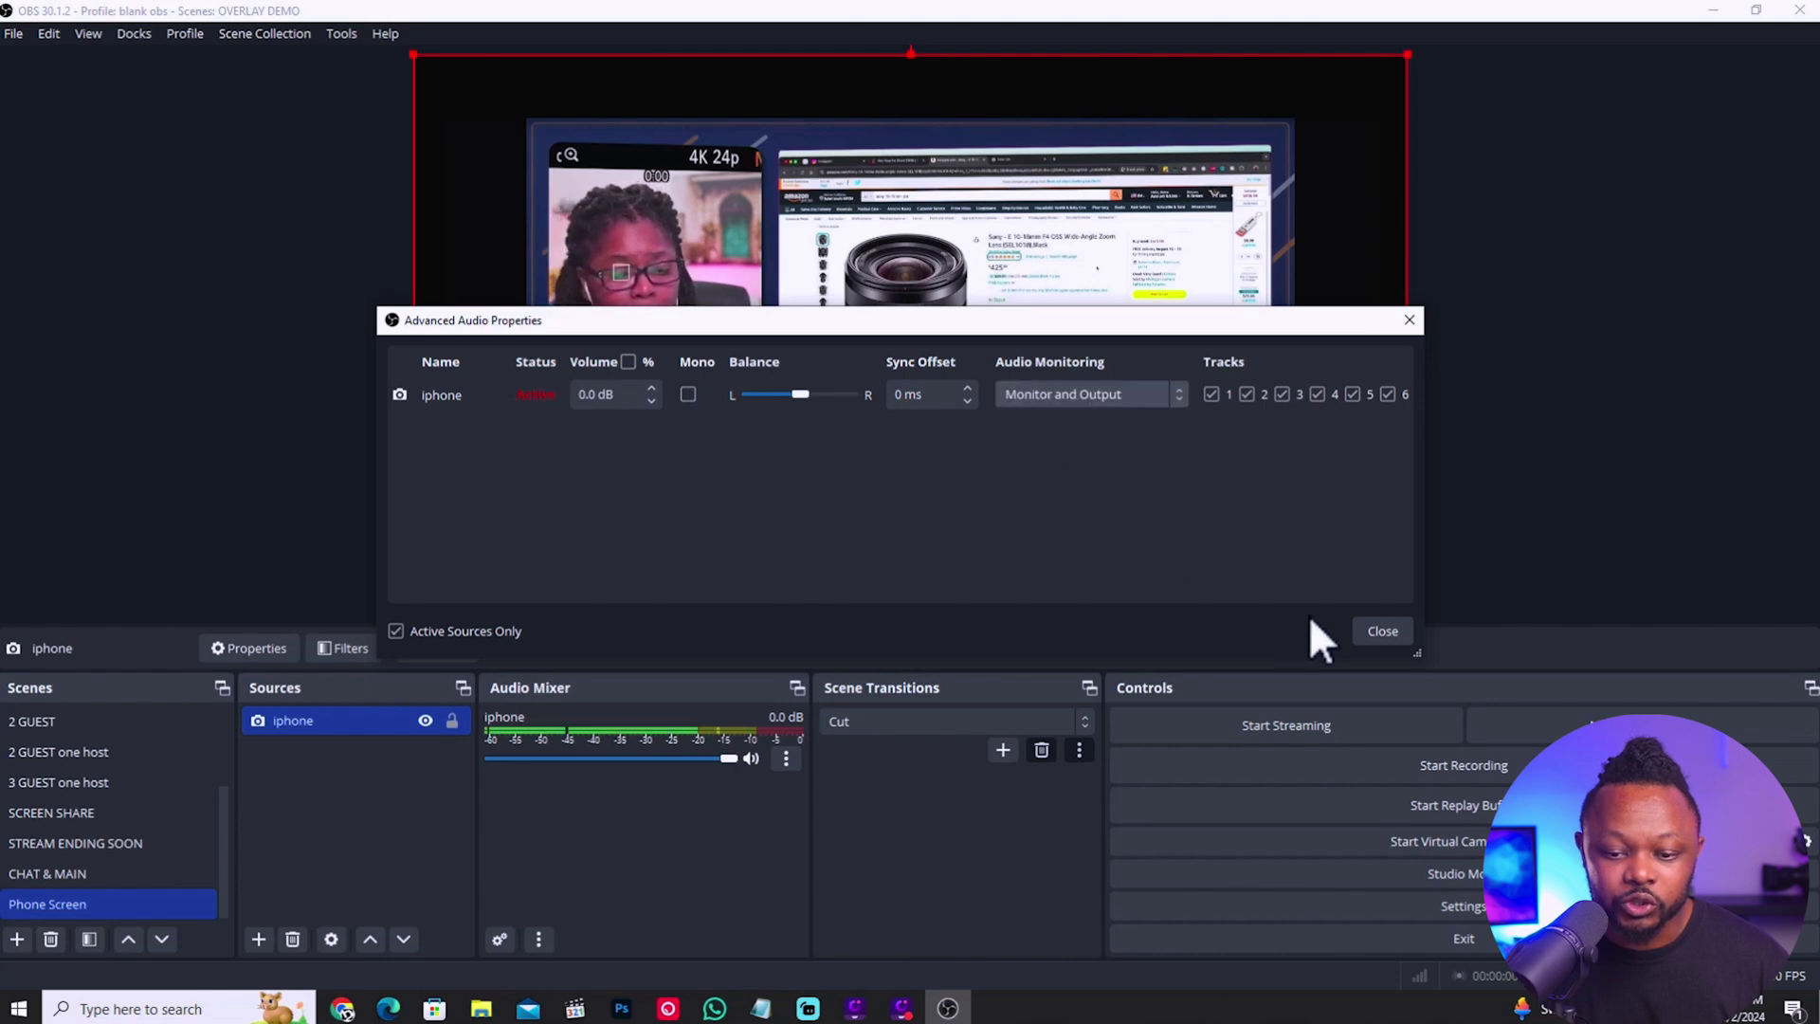
{"action": "left_click", "coordinate": [1382, 630]}
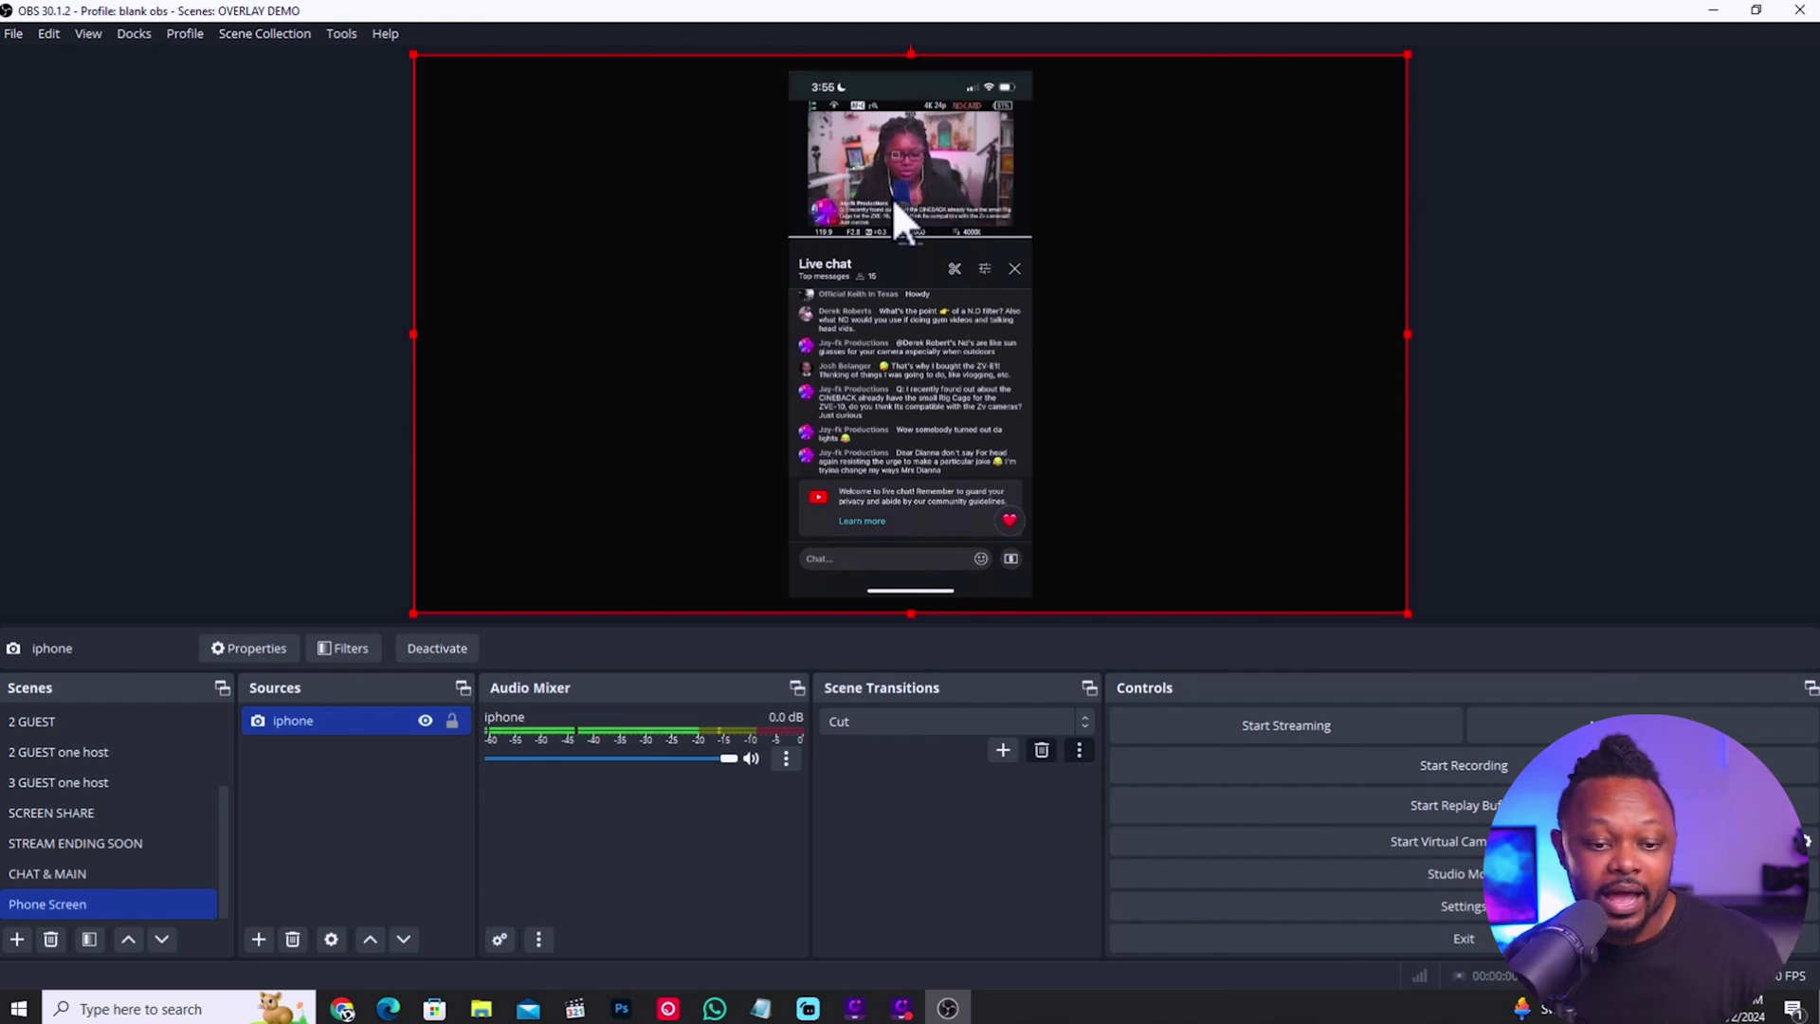
Crop the black areas off both sides of the iphone source and move it against the canvas's right edge, 1424 px from the left edge.
{"action": "left_click_drag", "start_coordinate": [906, 163], "coordinate": [927, 201]}
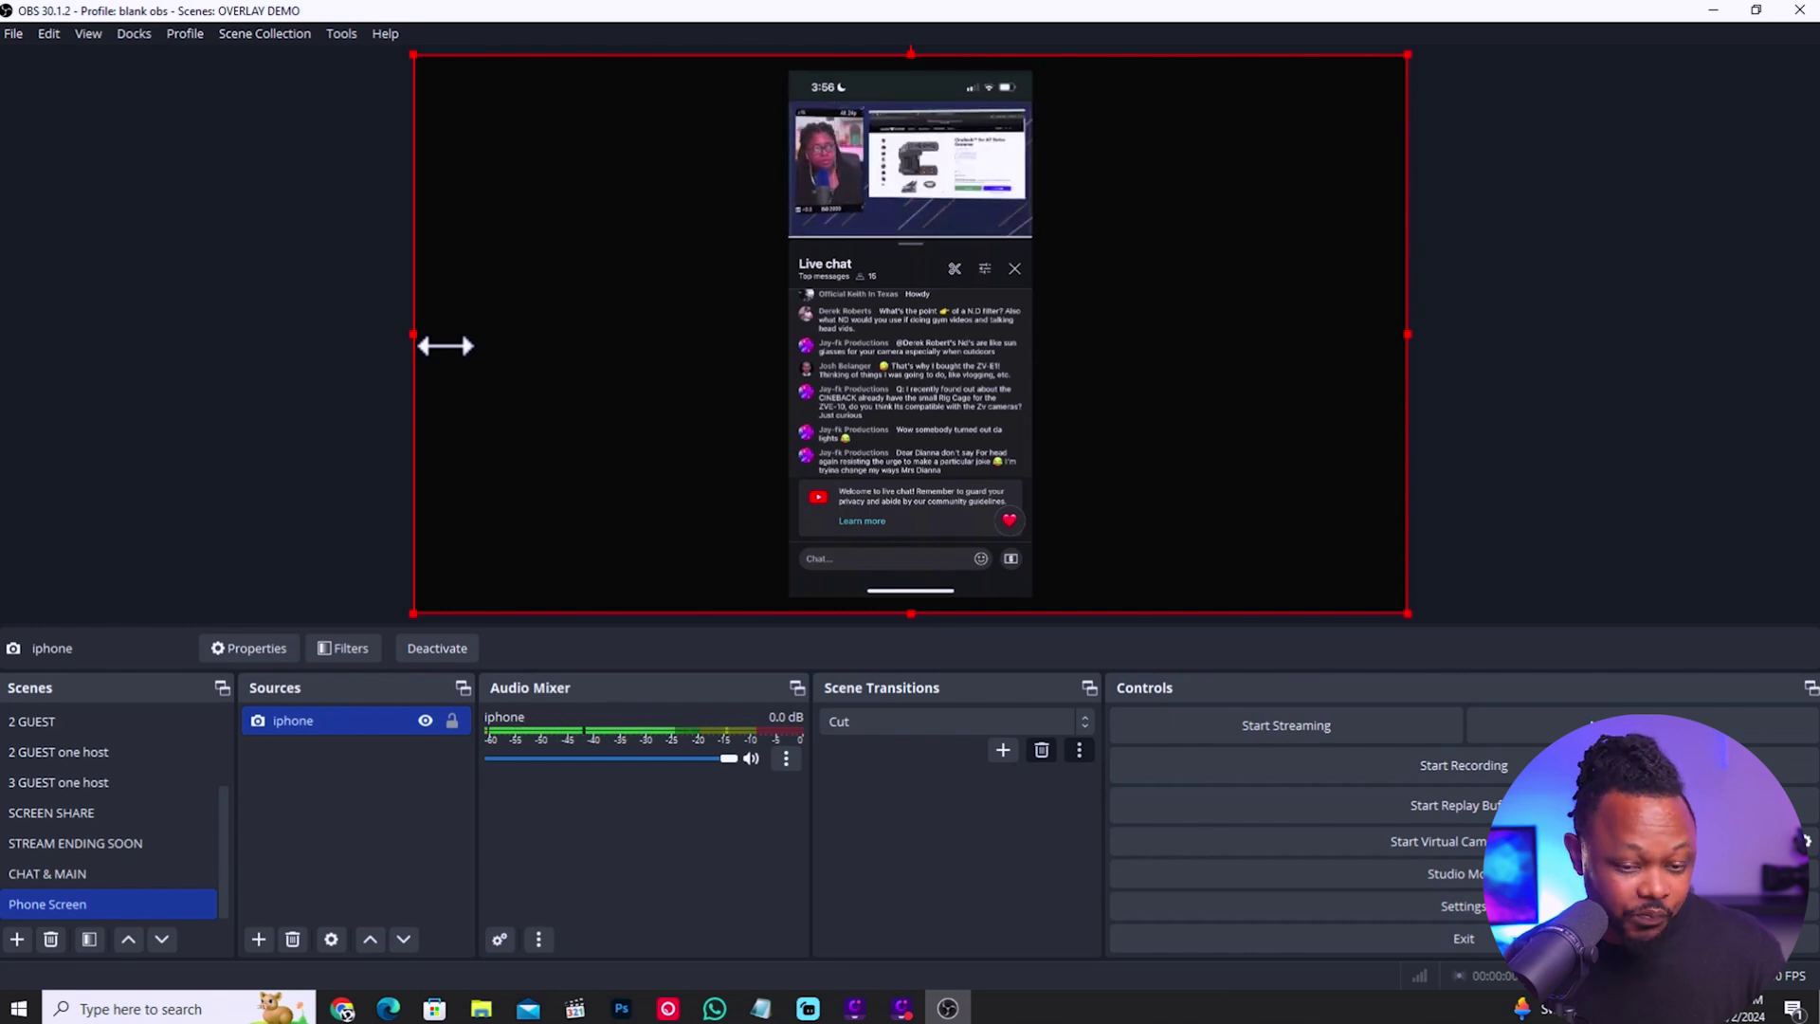
{"action": "left_click_drag", "start_coordinate": [445, 346], "coordinate": [808, 360]}
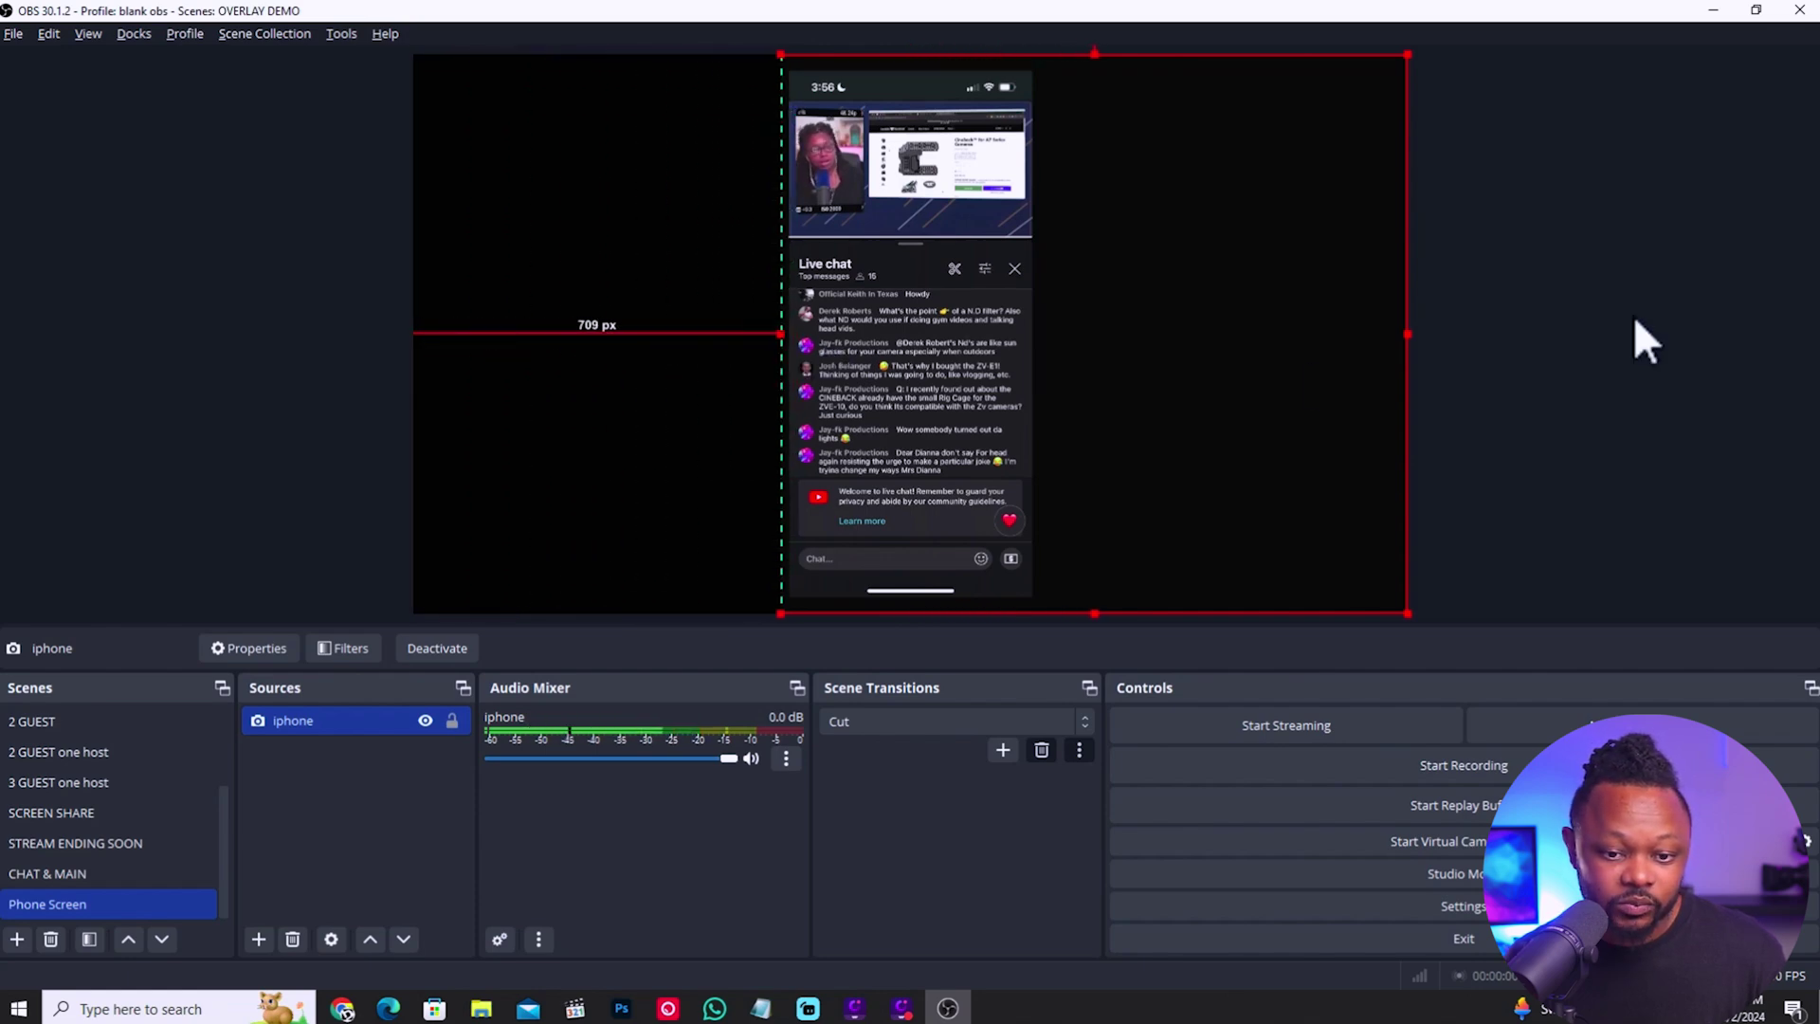
{"action": "left_click_drag", "start_coordinate": [1406, 334], "coordinate": [1037, 334]}
{"action": "left_click_drag", "start_coordinate": [889, 87], "coordinate": [1287, 123]}
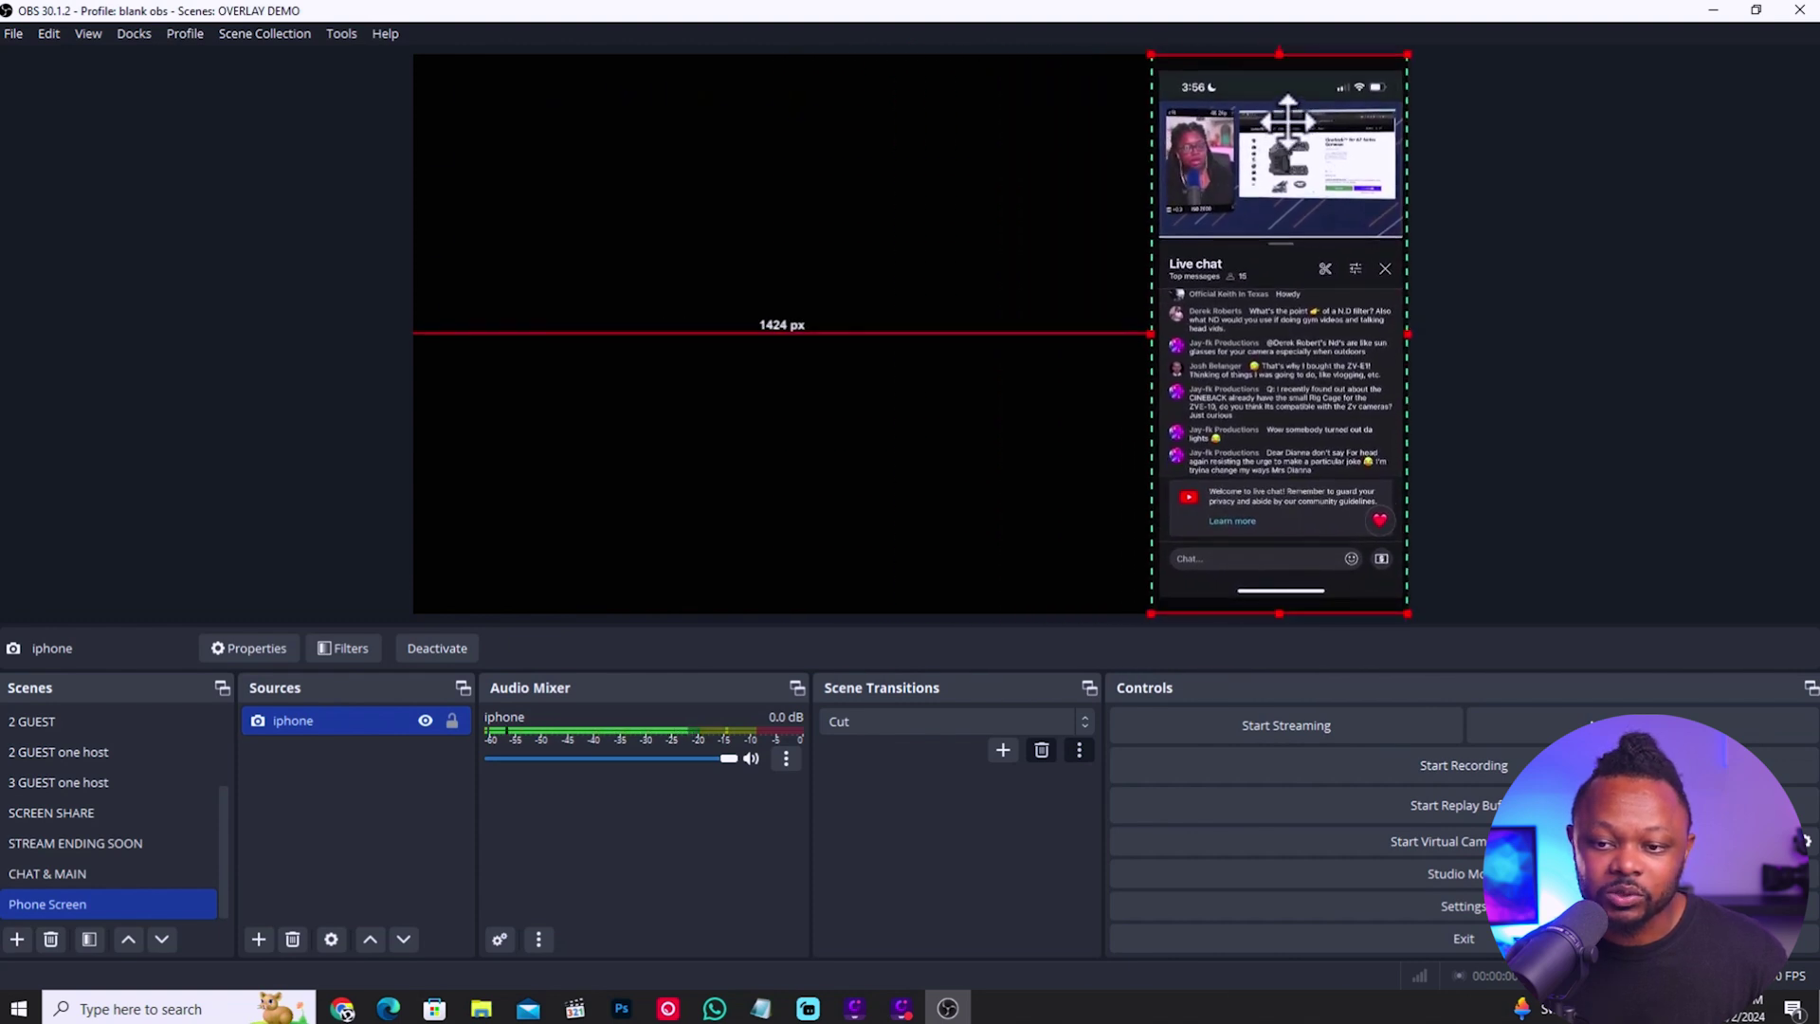
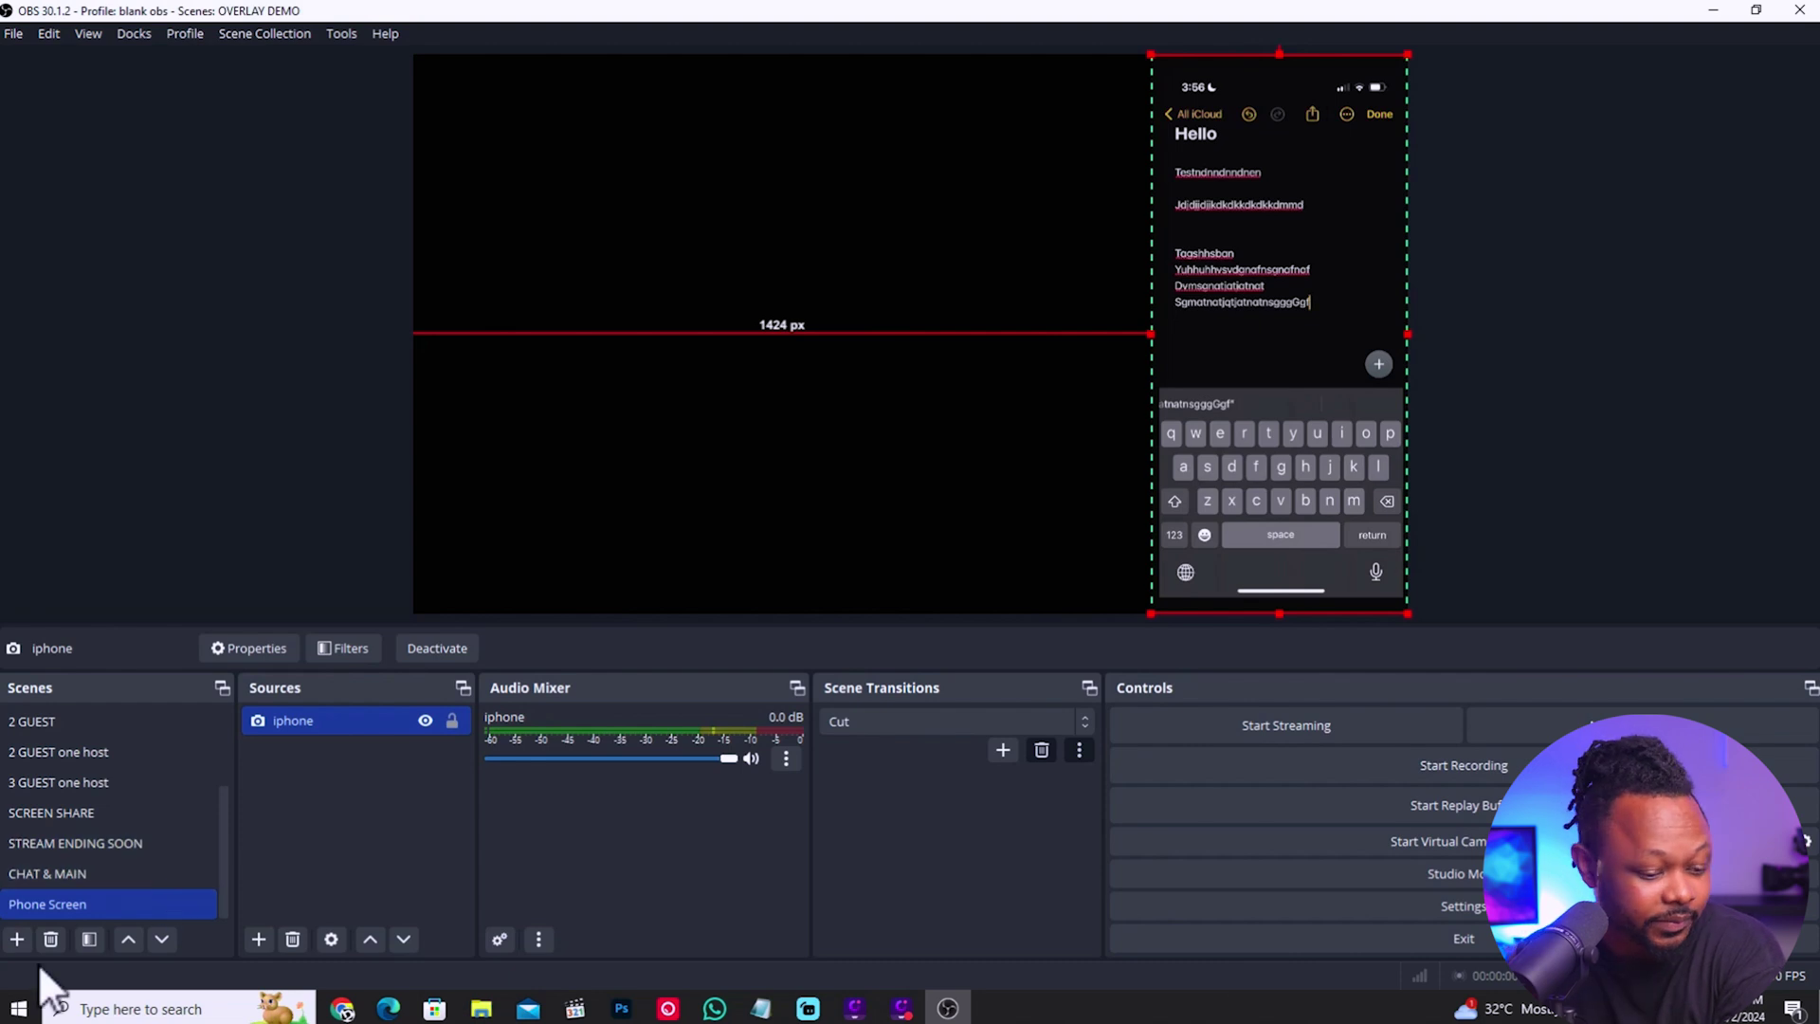
Add a new Video Capture Device source named Camera to the Phone Screen scene.
{"action": "left_click", "coordinate": [11, 942]}
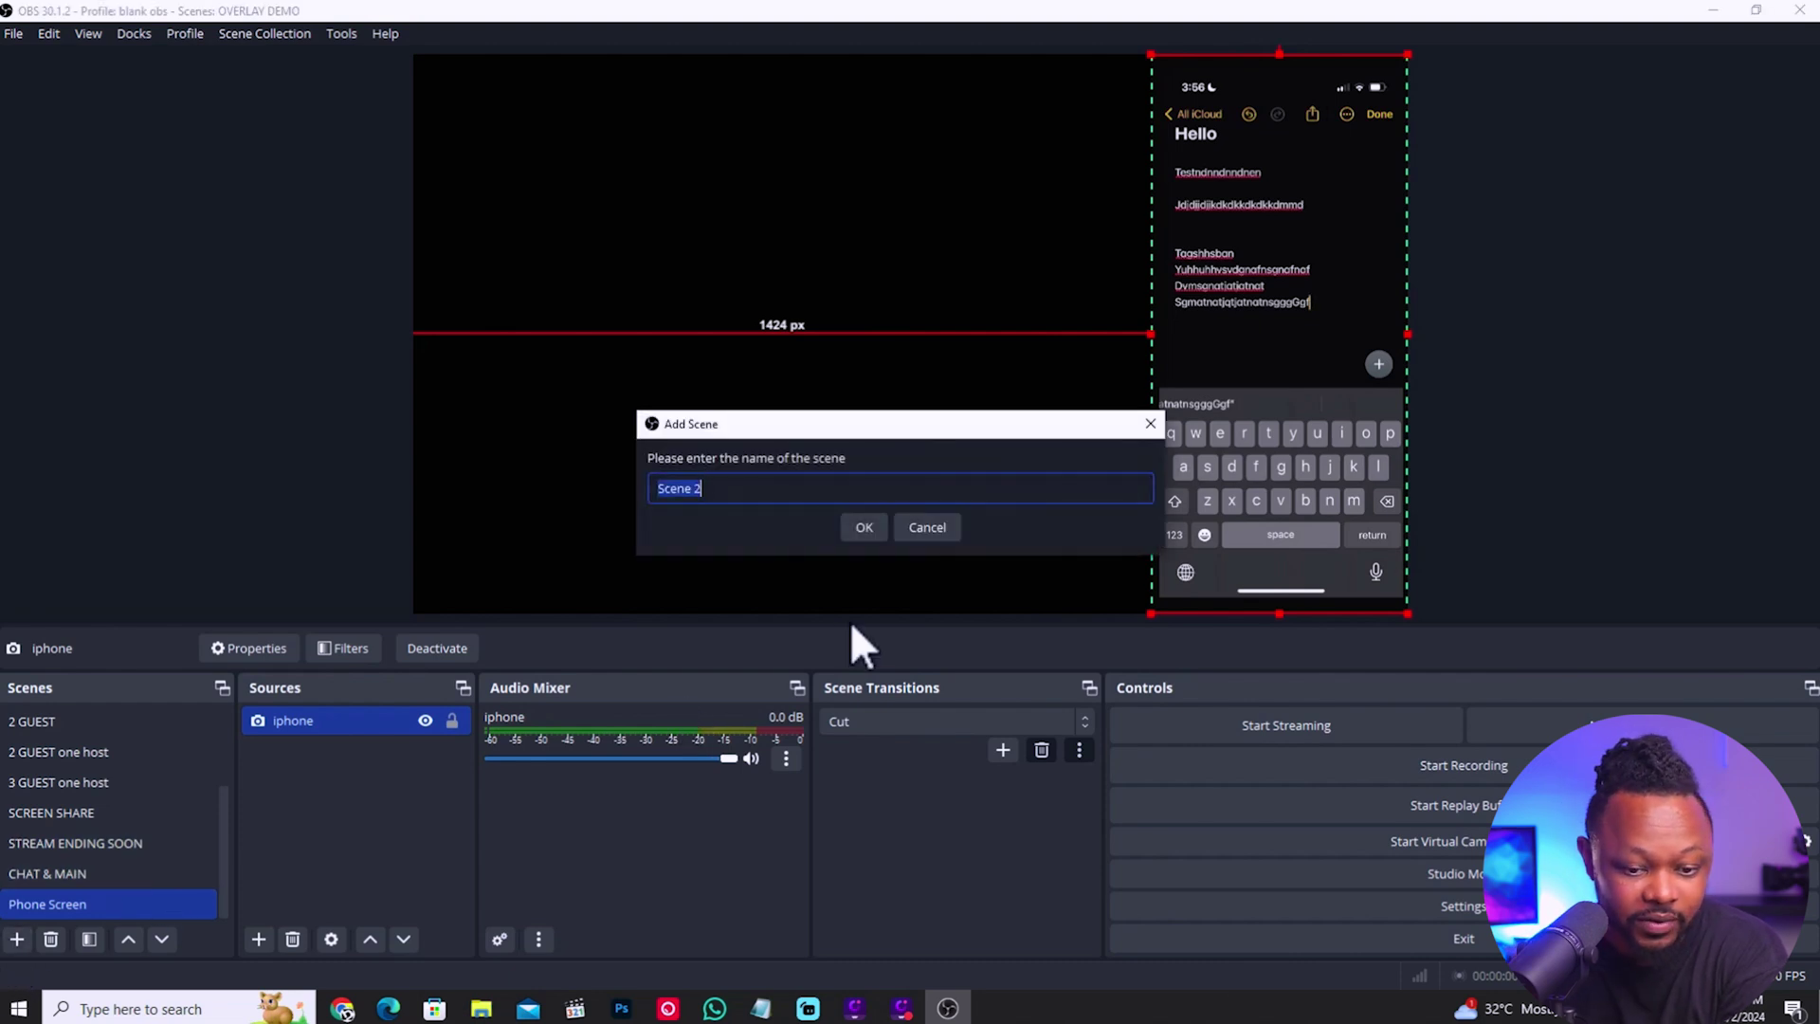
{"action": "left_click", "coordinate": [944, 529]}
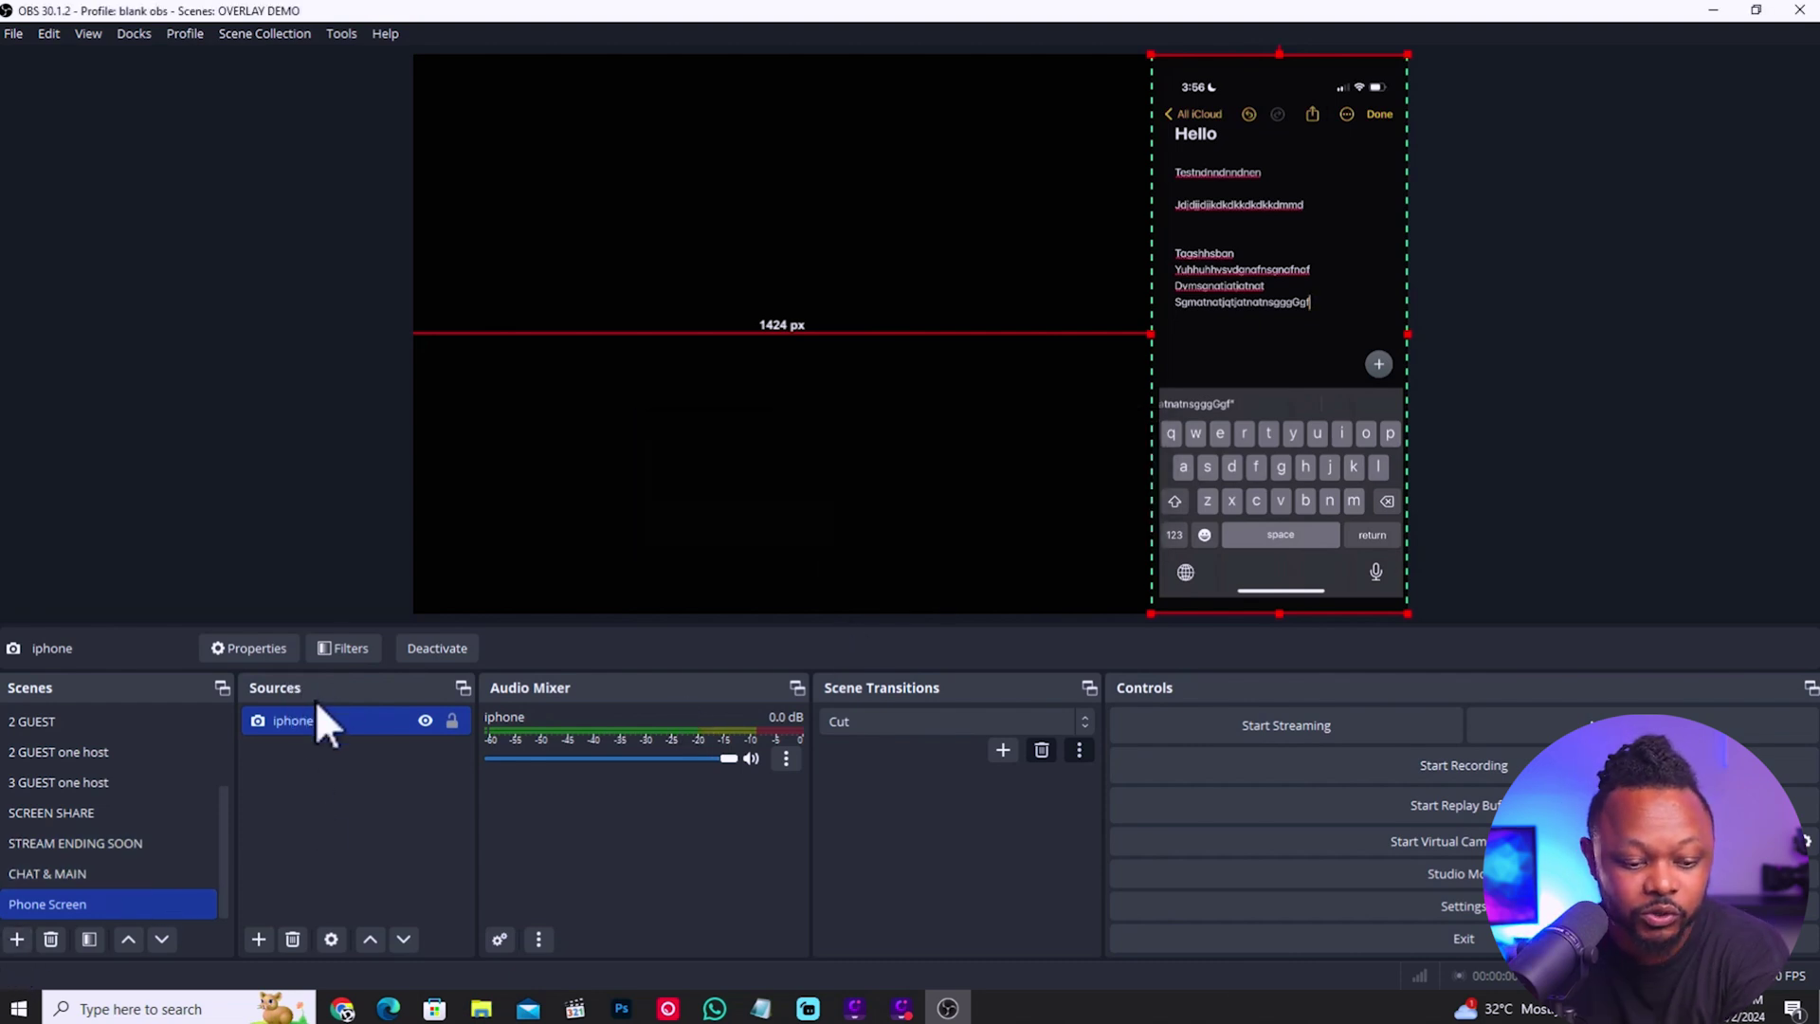
{"action": "left_click", "coordinate": [259, 939]}
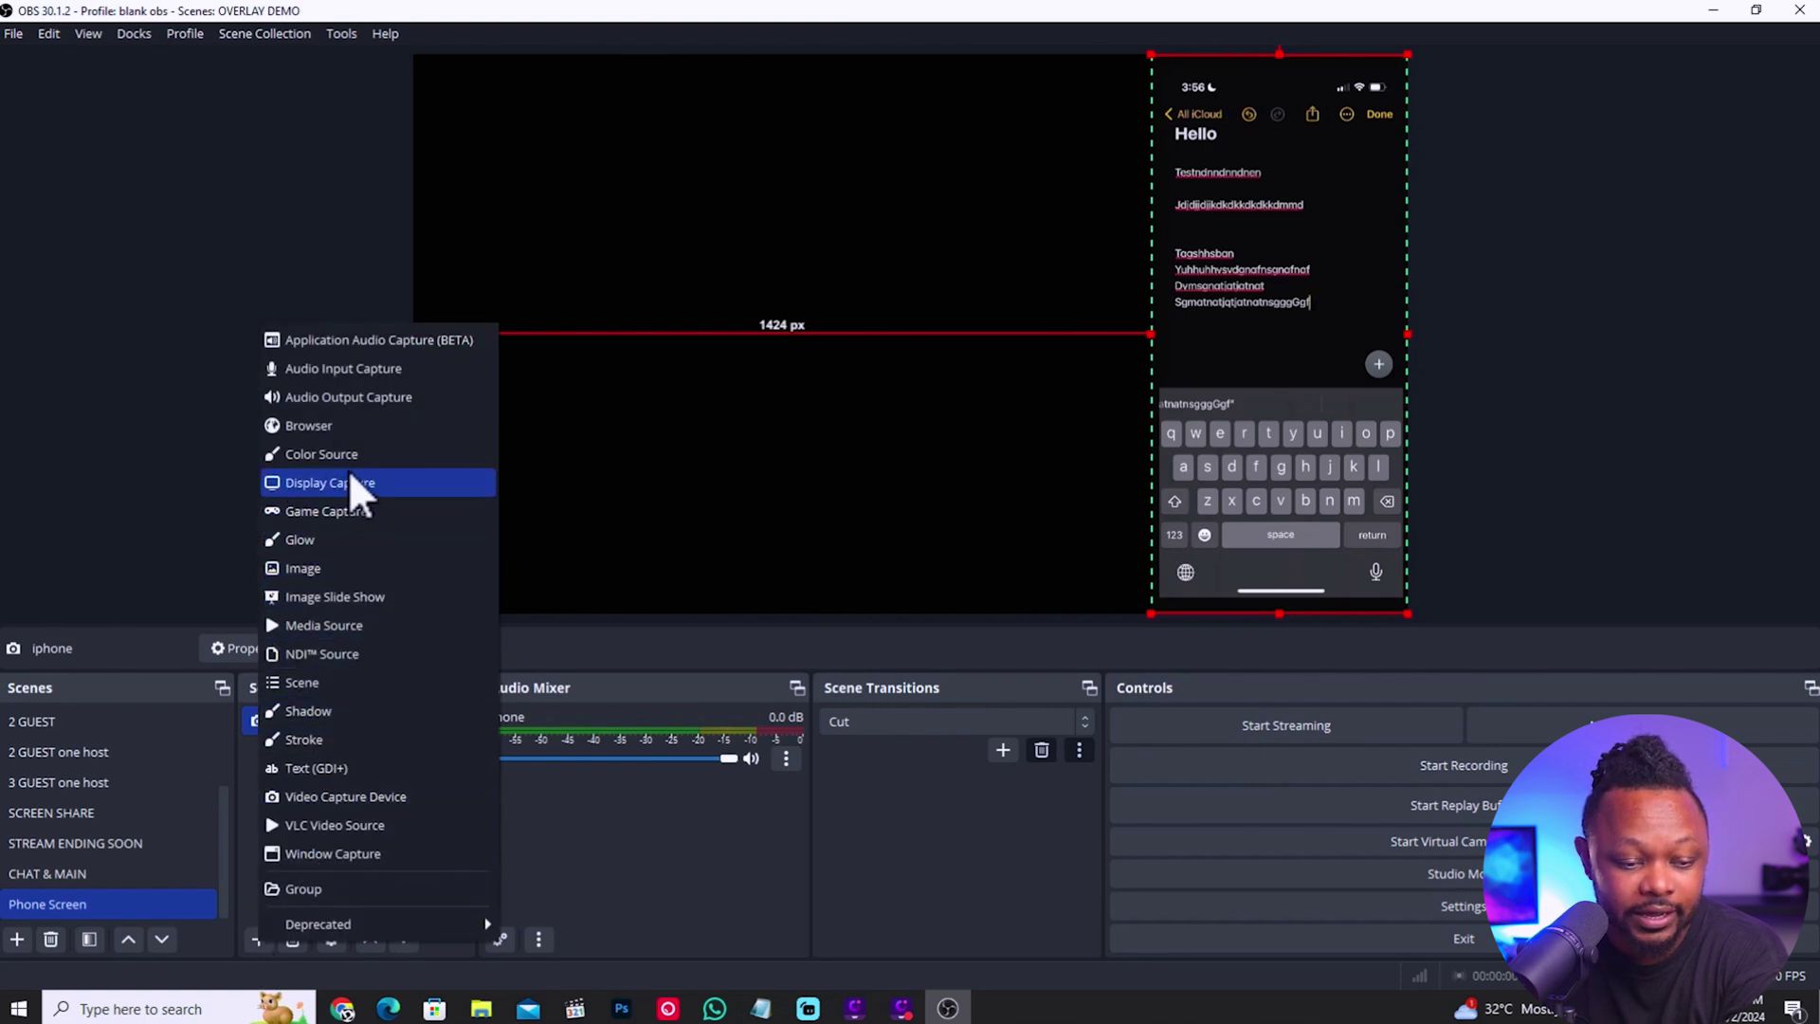
{"action": "left_click", "coordinate": [370, 798]}
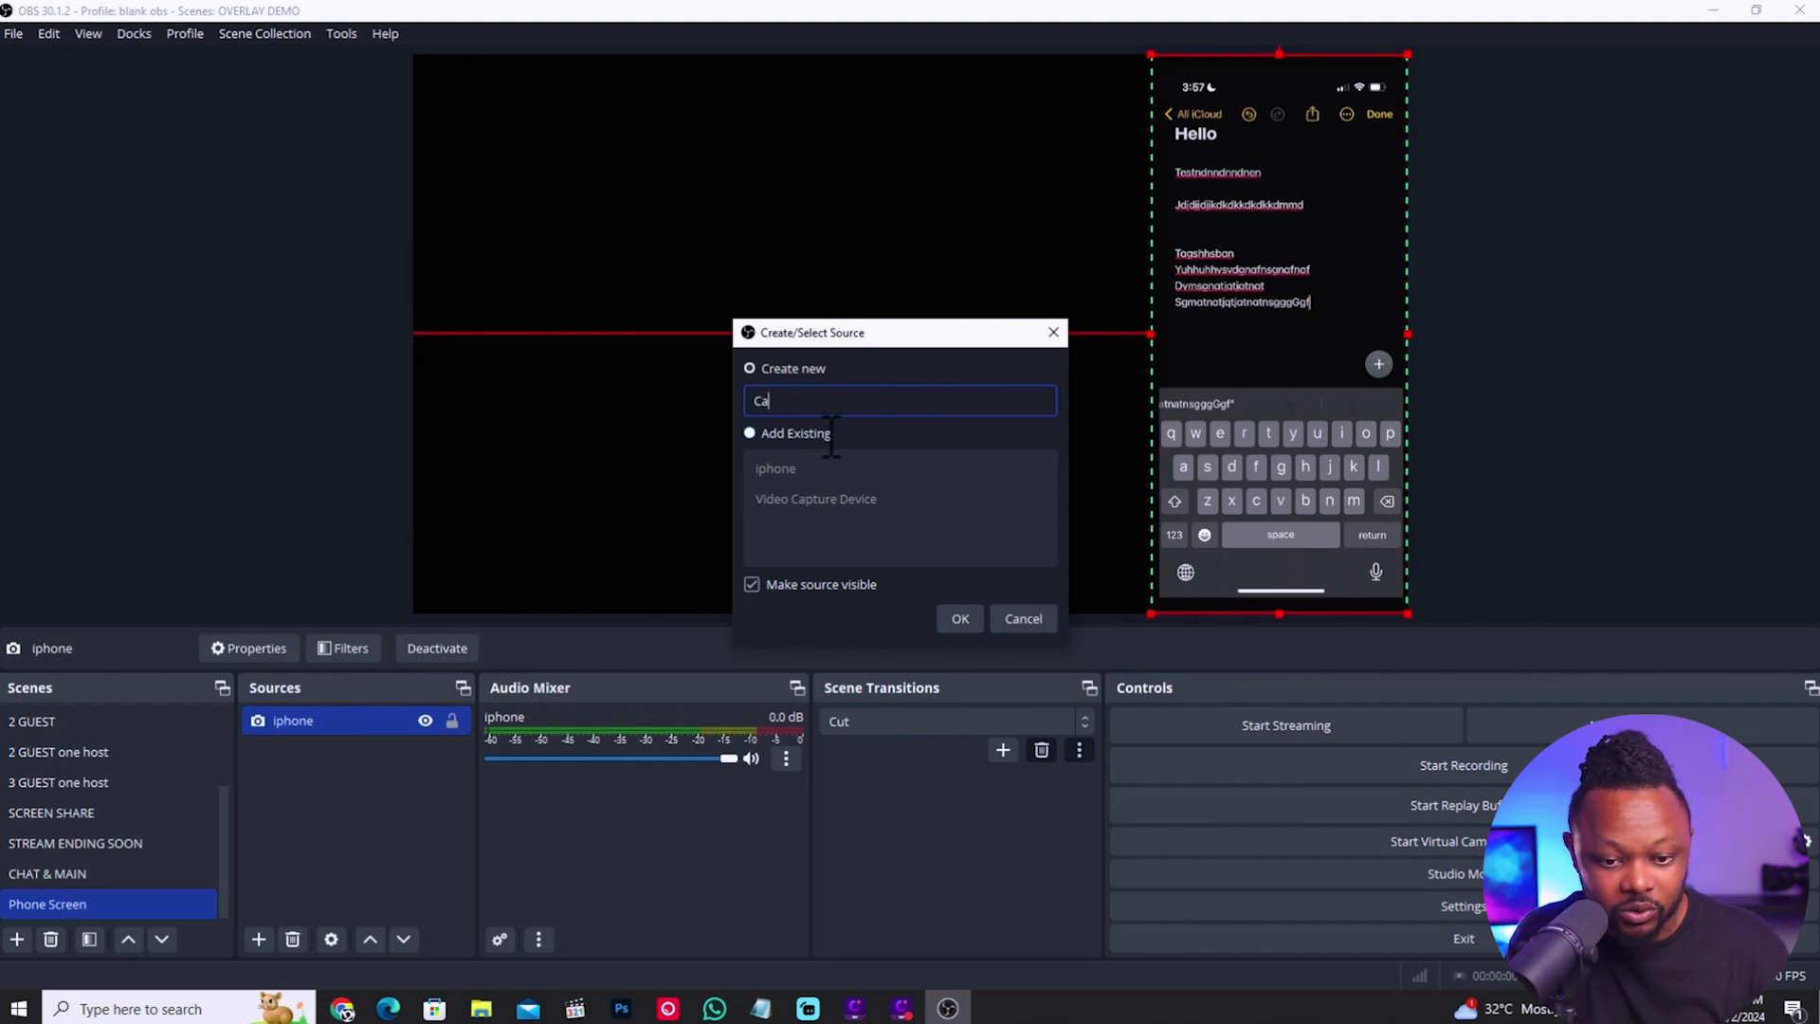
{"action": "type", "text": "Camera"}
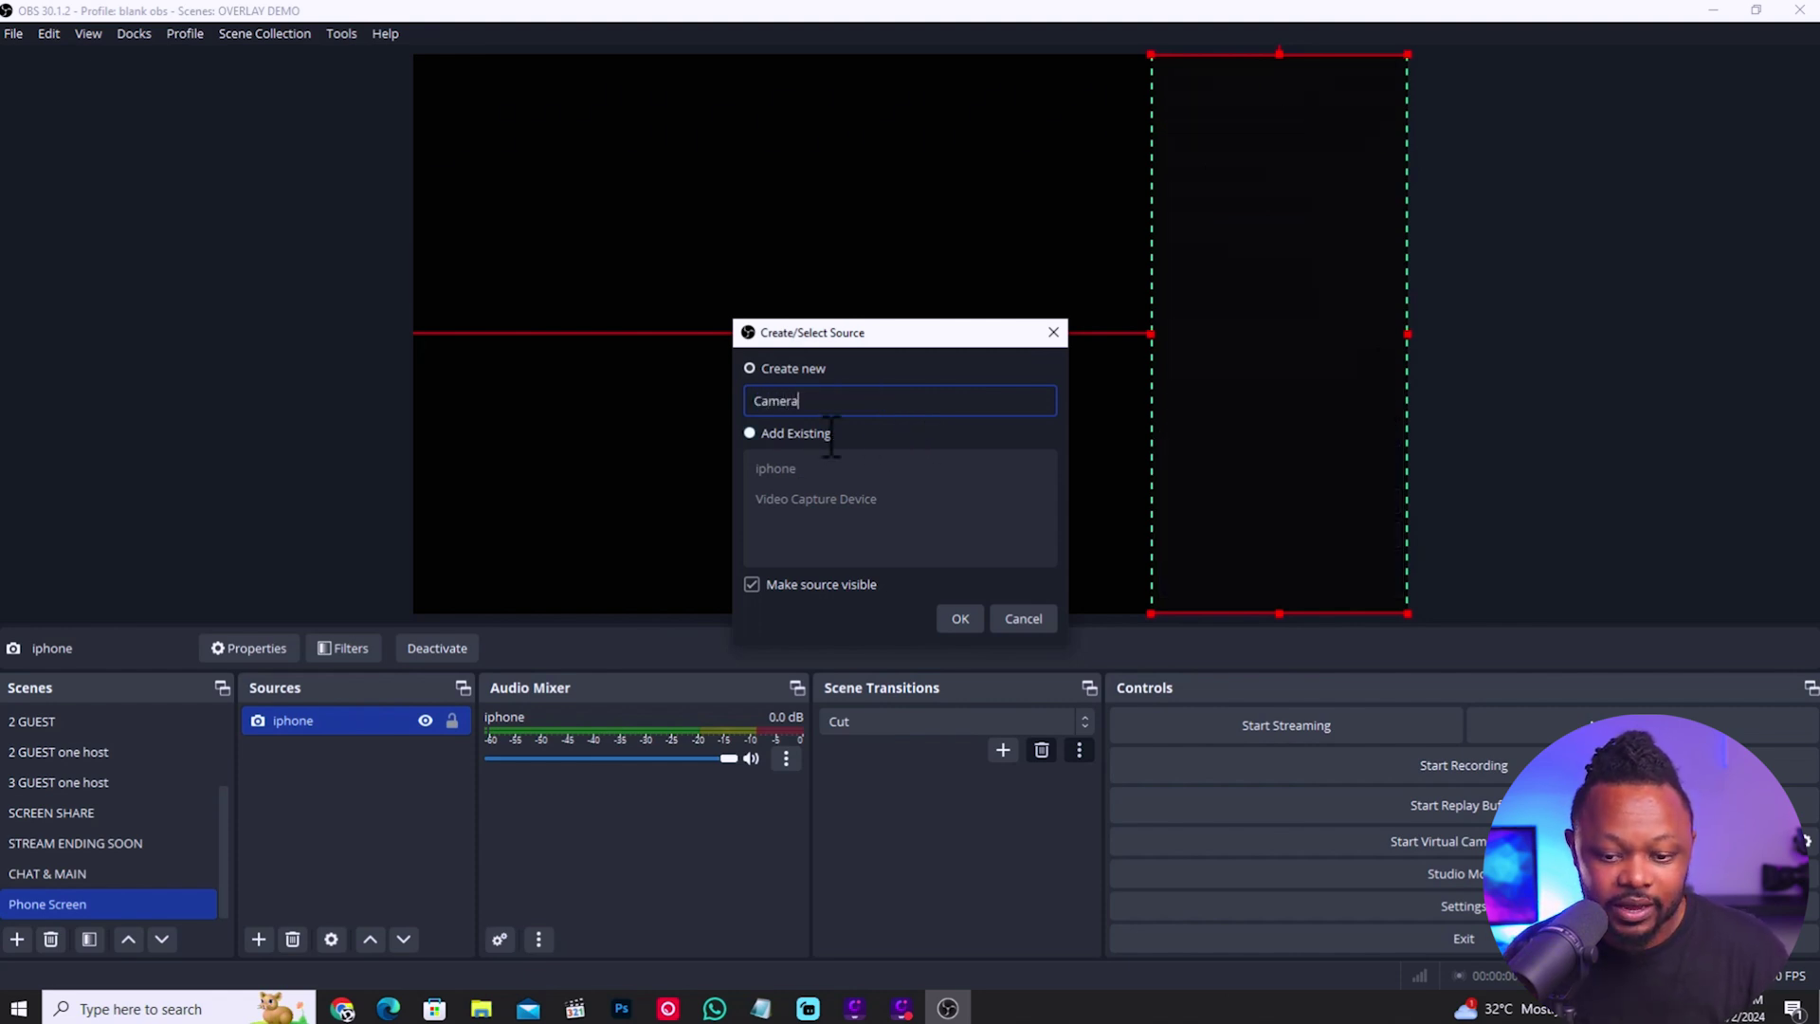
{"action": "left_click", "coordinate": [965, 624]}
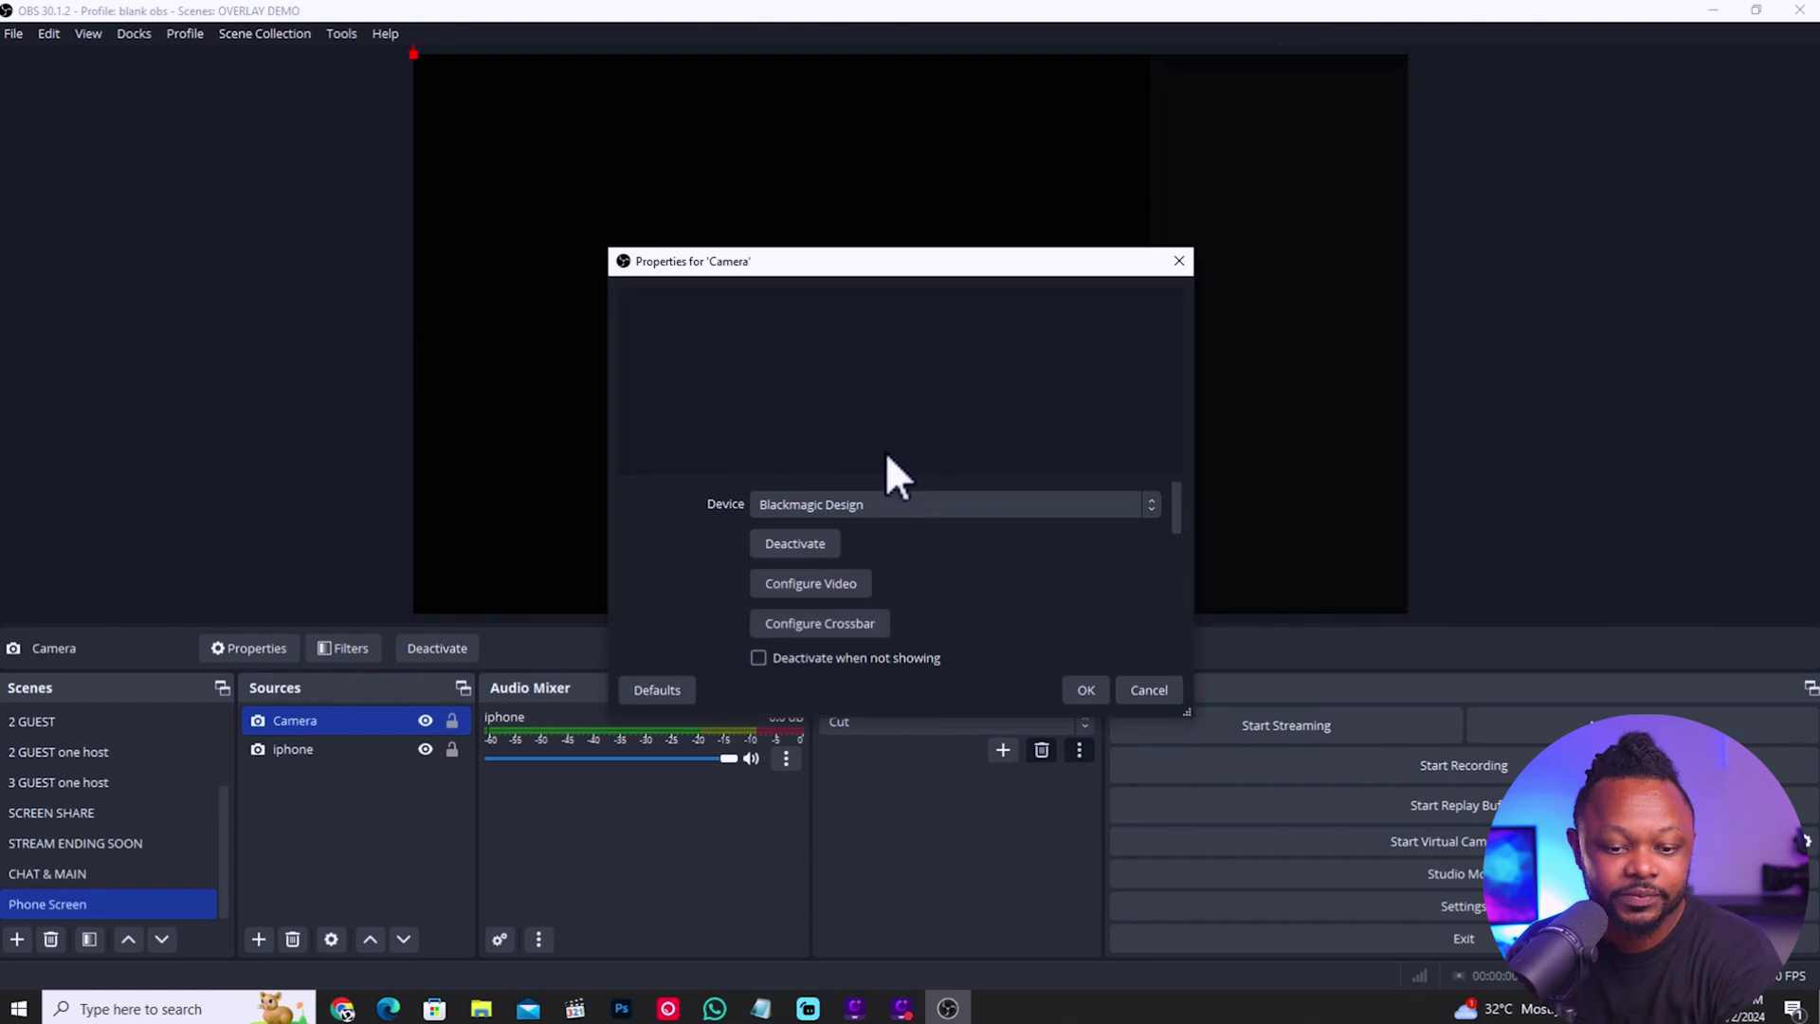
Choose Streamlabs Desktop Virtual Webcam as the Camera source's device.
{"action": "left_click", "coordinate": [832, 502]}
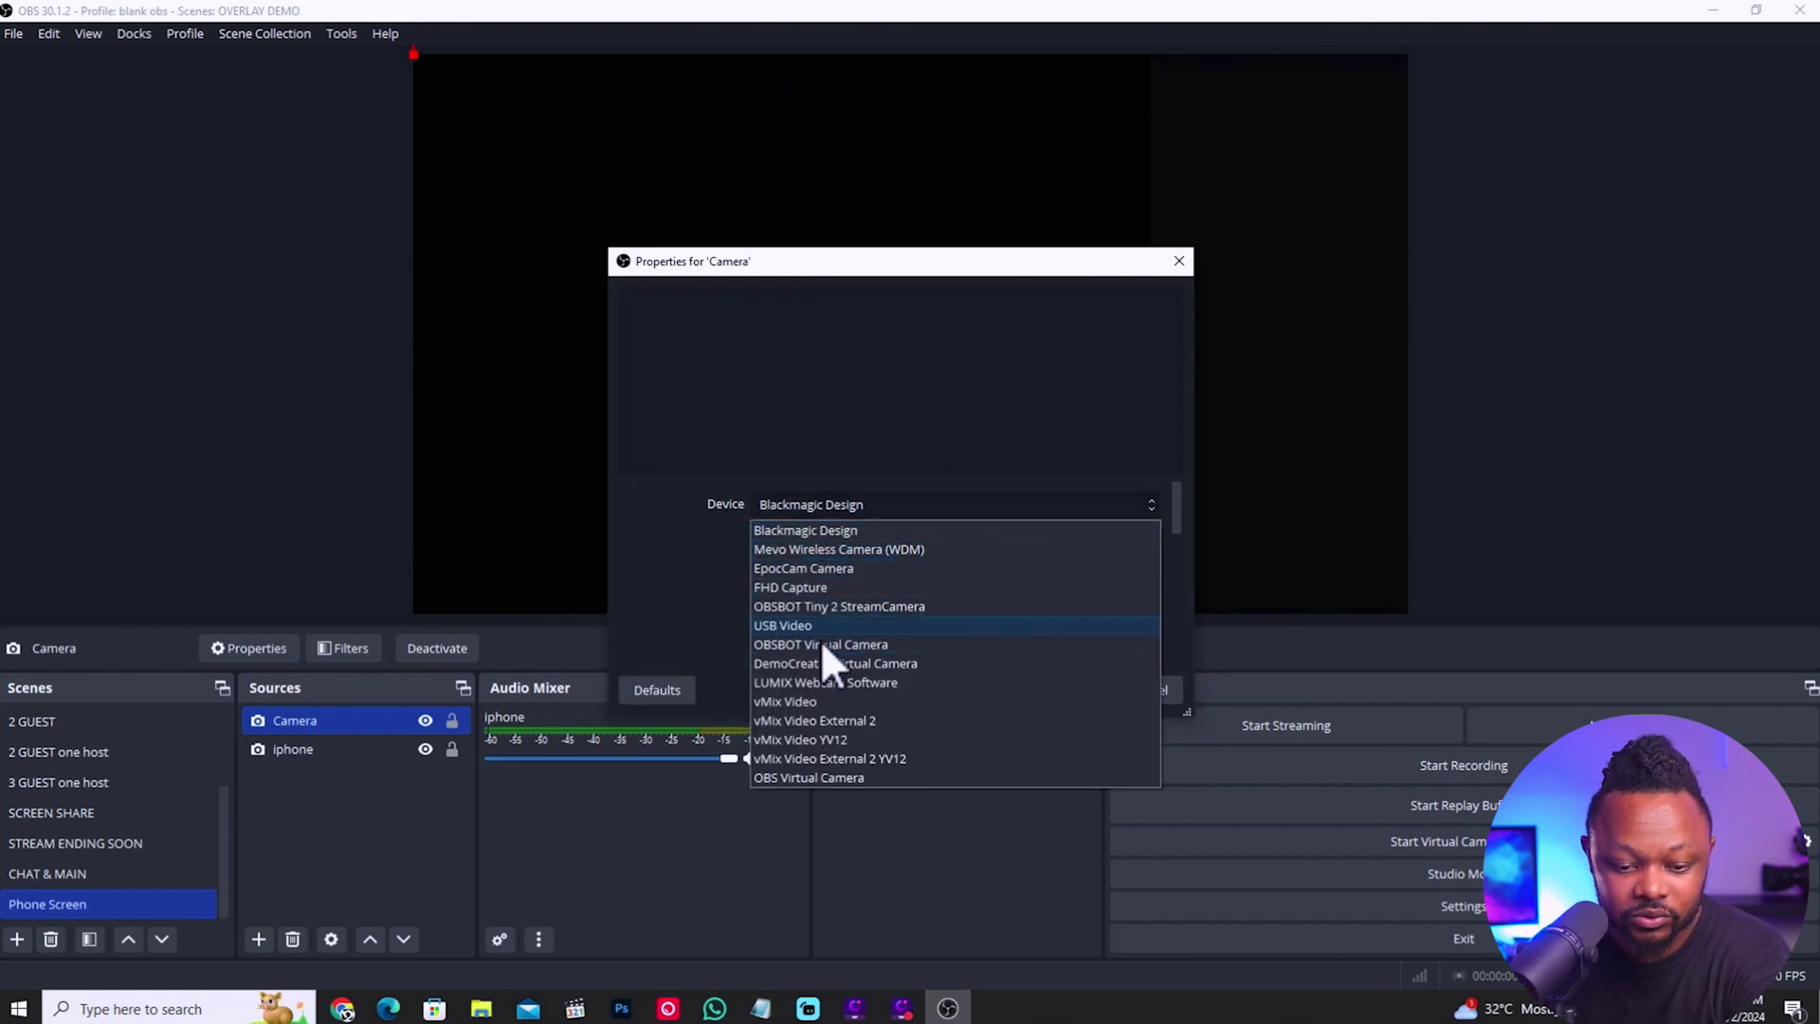
{"action": "left_click", "coordinate": [826, 609]}
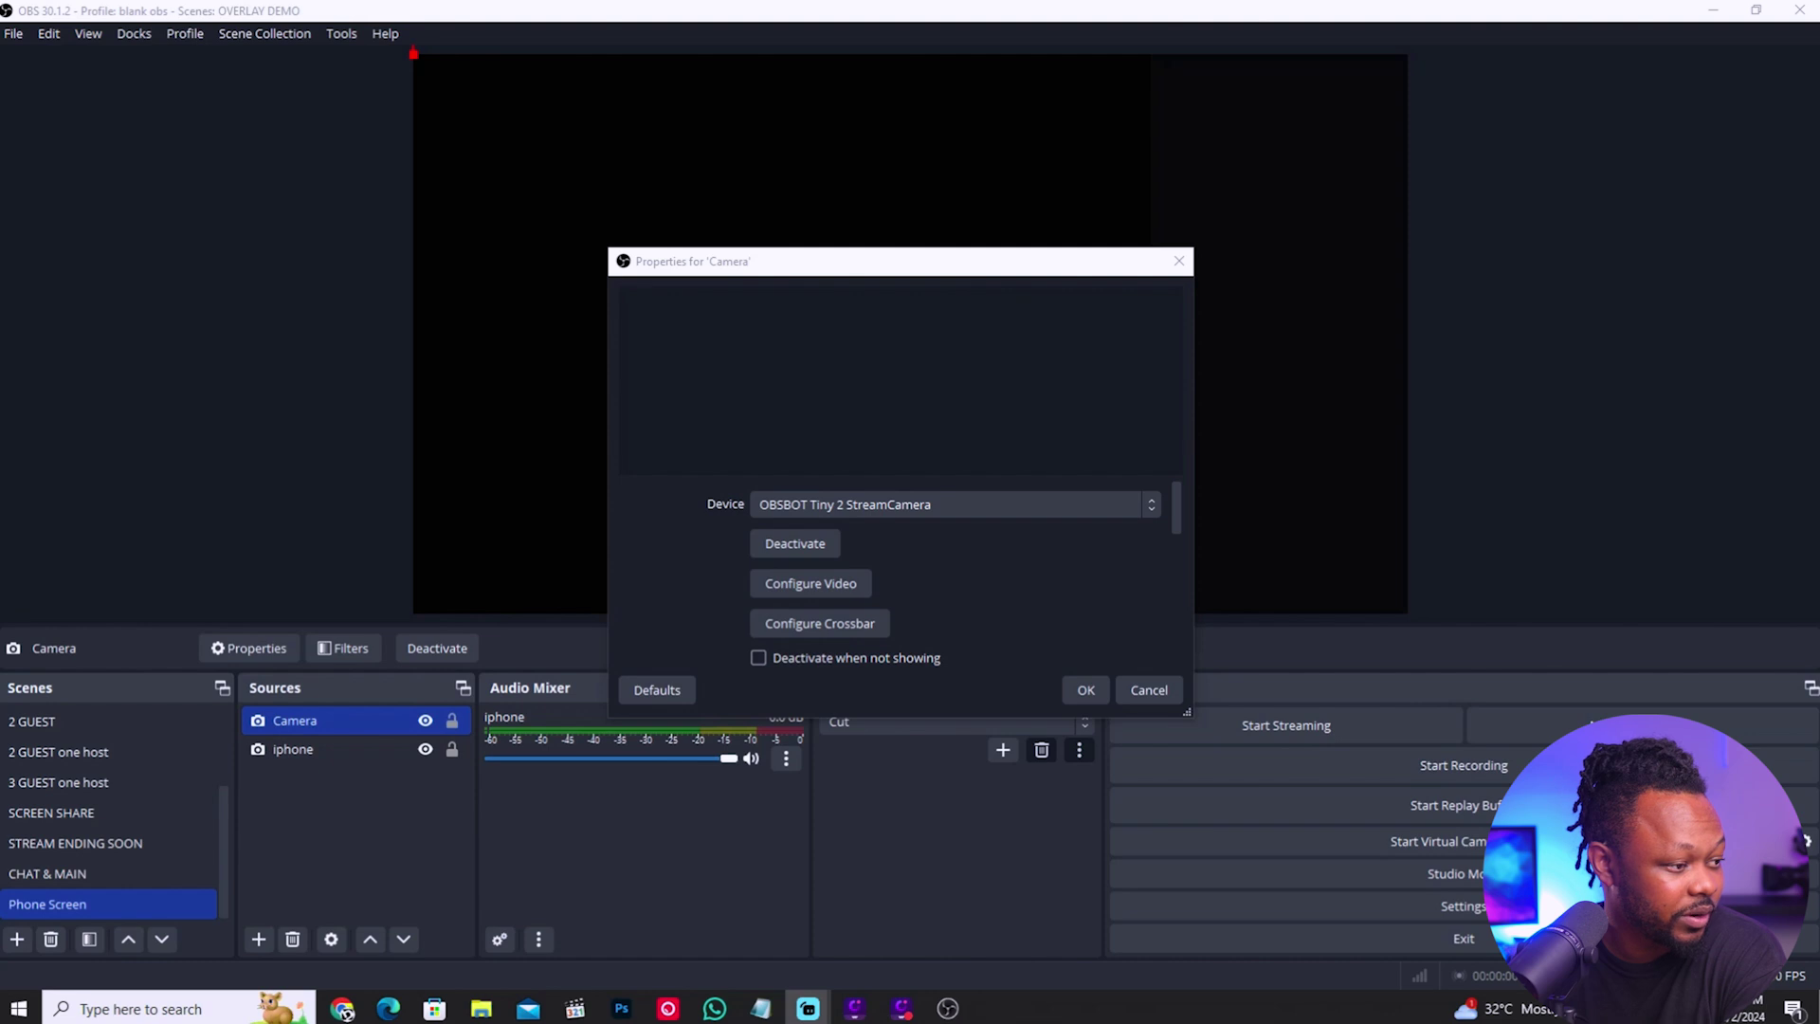
{"action": "left_click", "coordinate": [899, 502]}
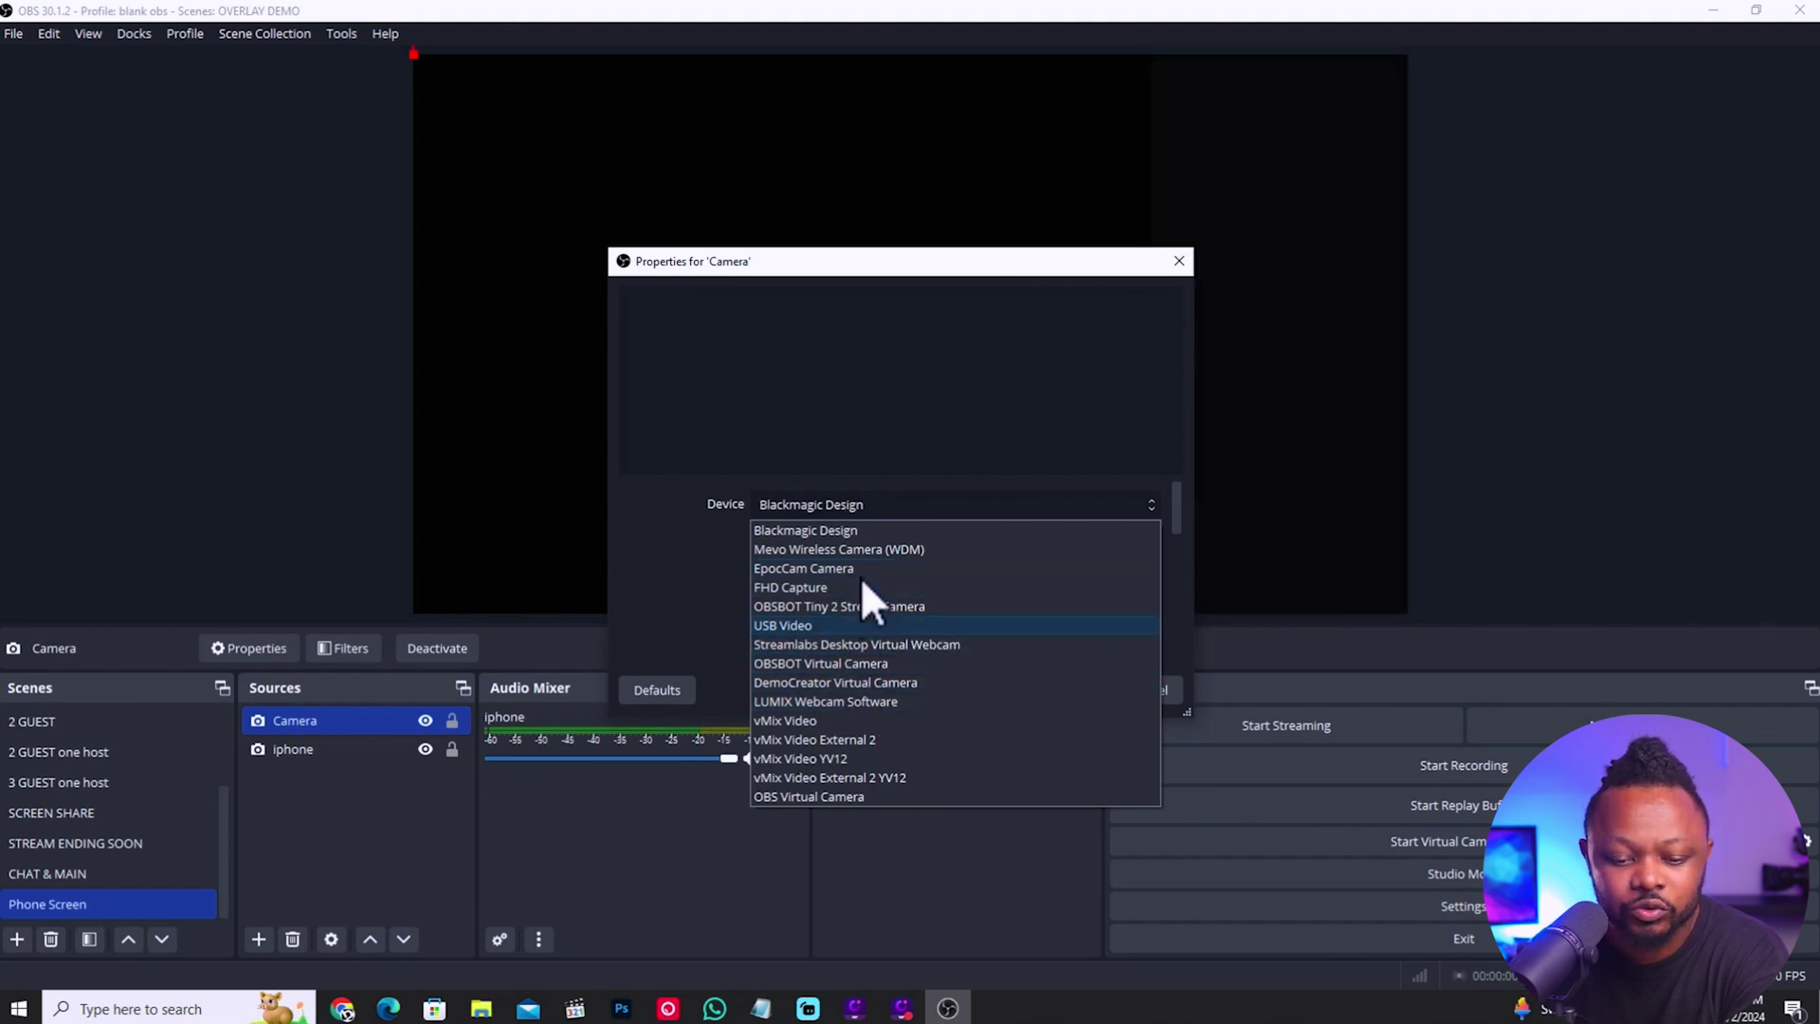
{"action": "left_click", "coordinate": [853, 648]}
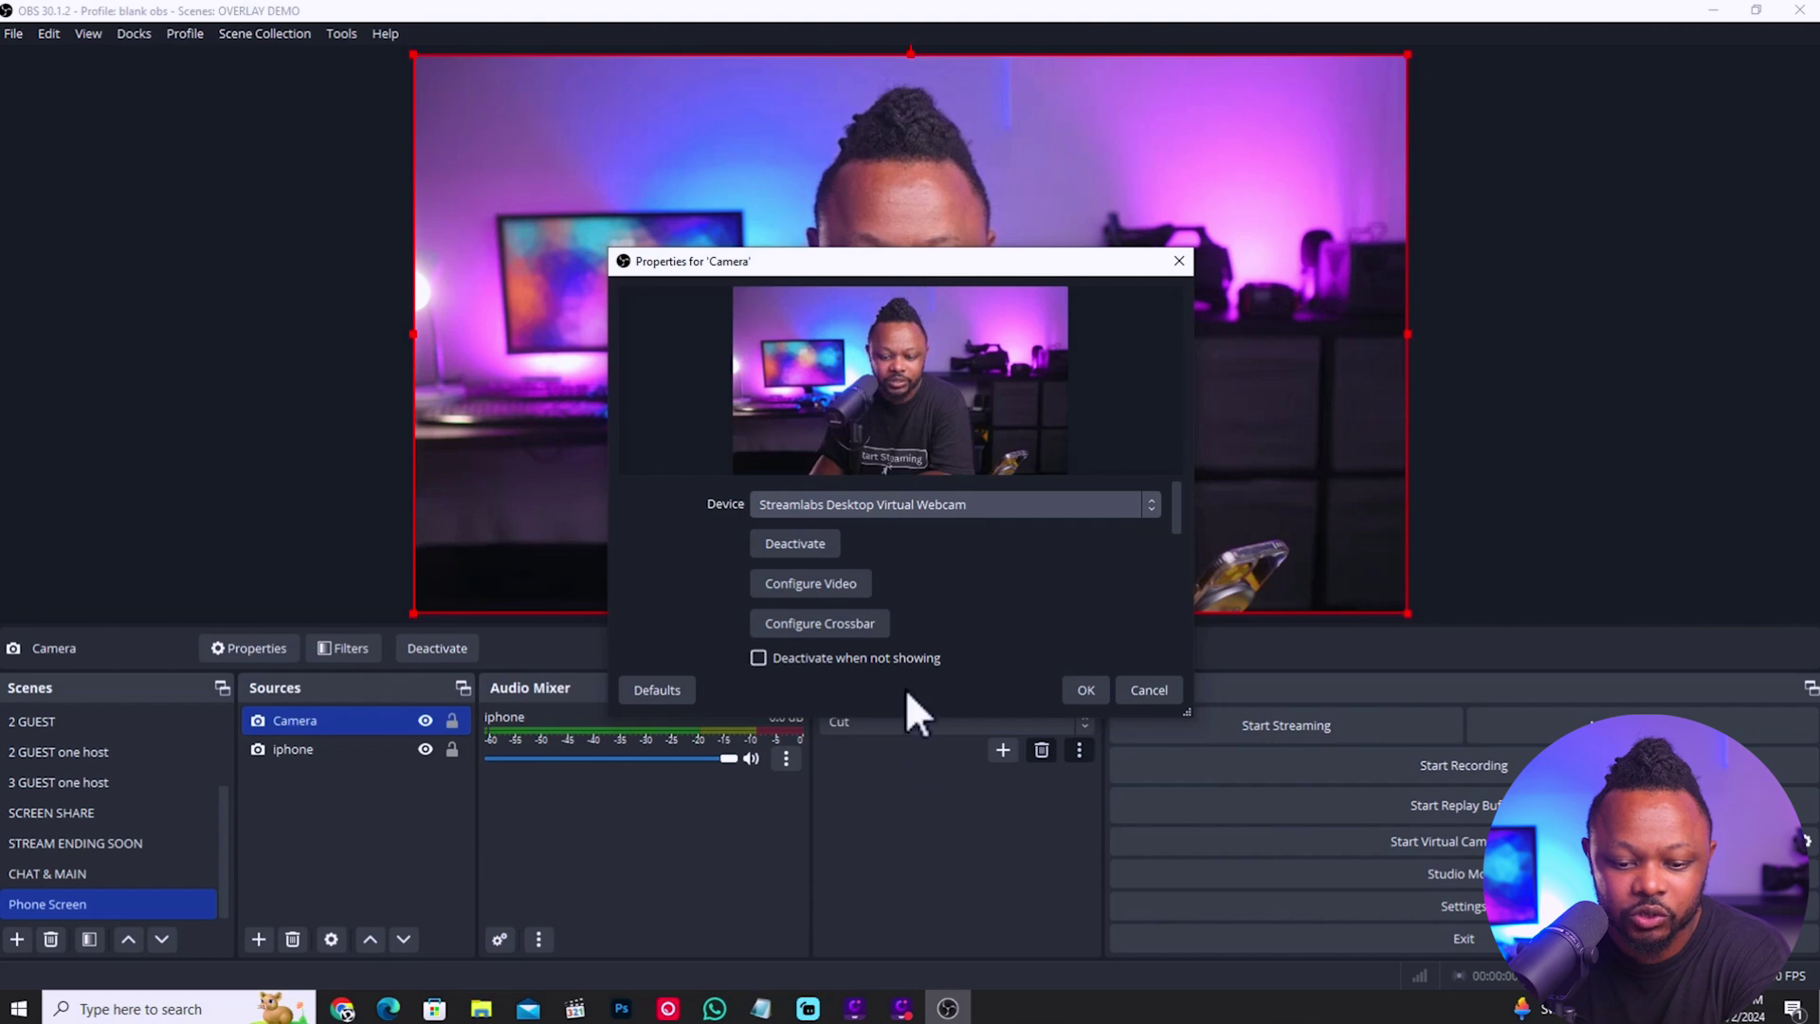
Give the Camera source a custom resolution of 1920x1080 at 30 FPS and accept its properties.
{"action": "left_click_drag", "start_coordinate": [1179, 509], "coordinate": [1176, 584]}
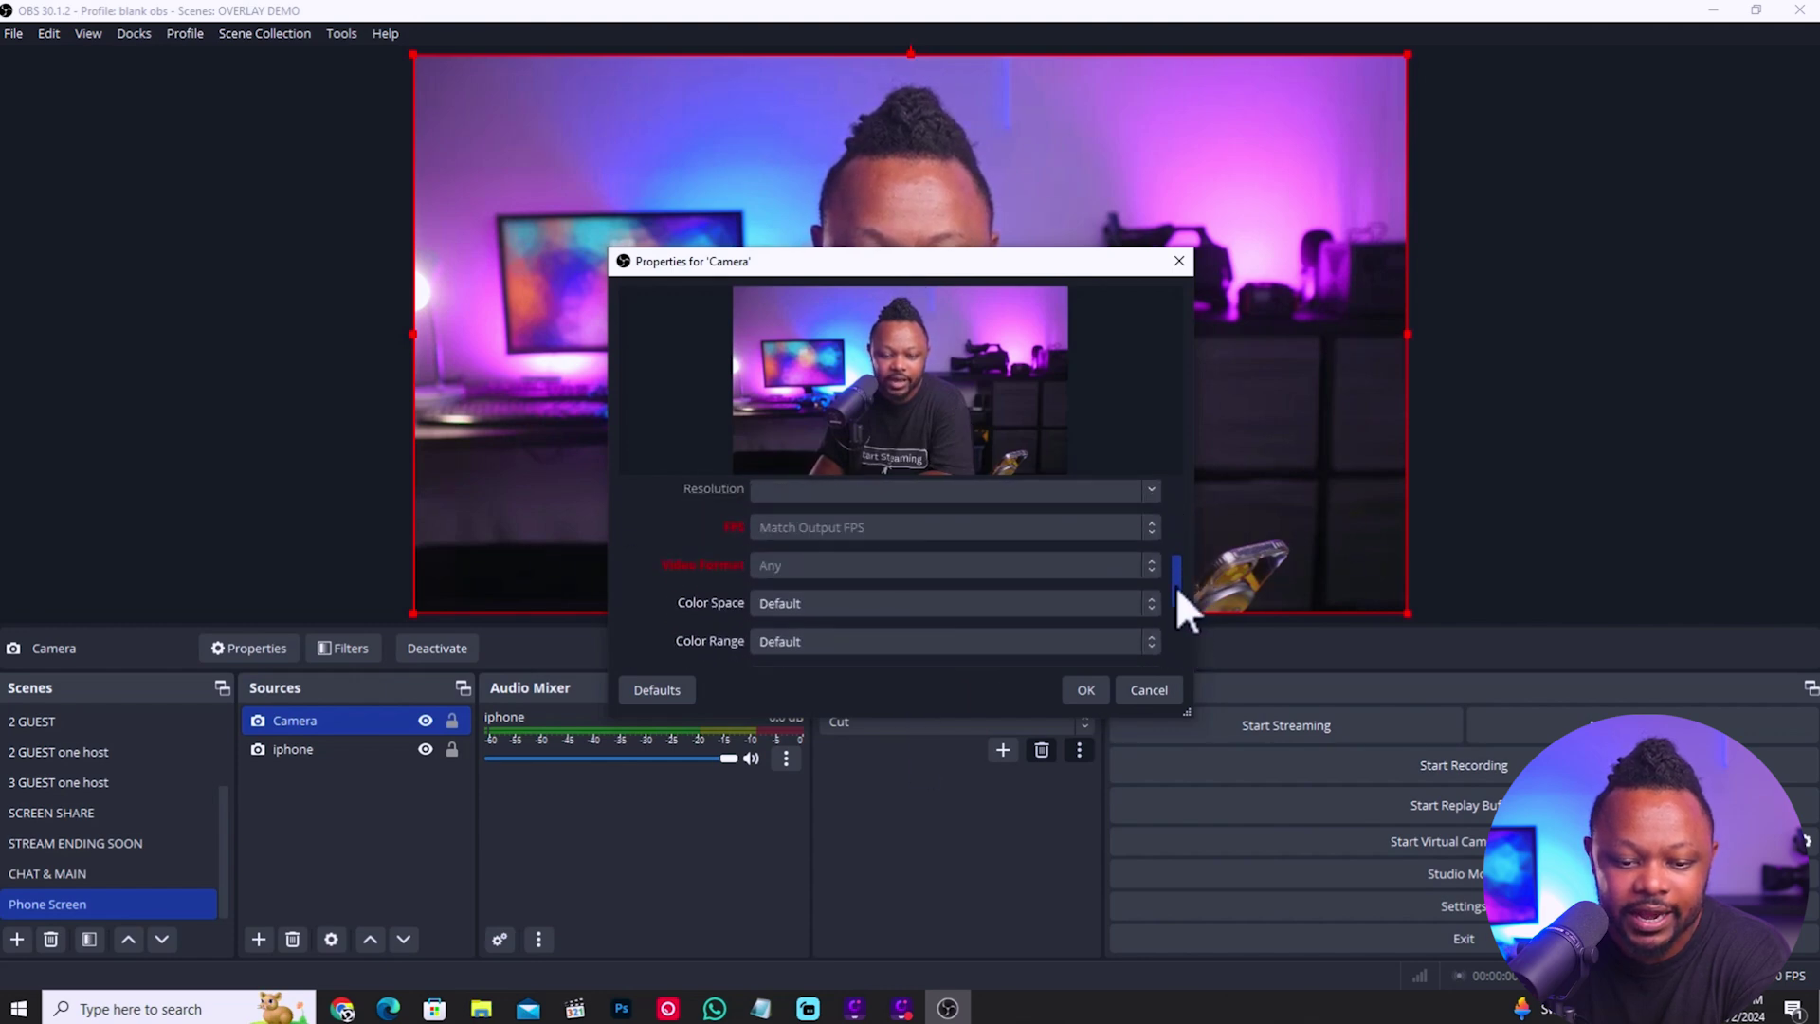
{"action": "scroll", "coordinate": [979, 548], "scroll_direction": "up", "scroll_amount": 1}
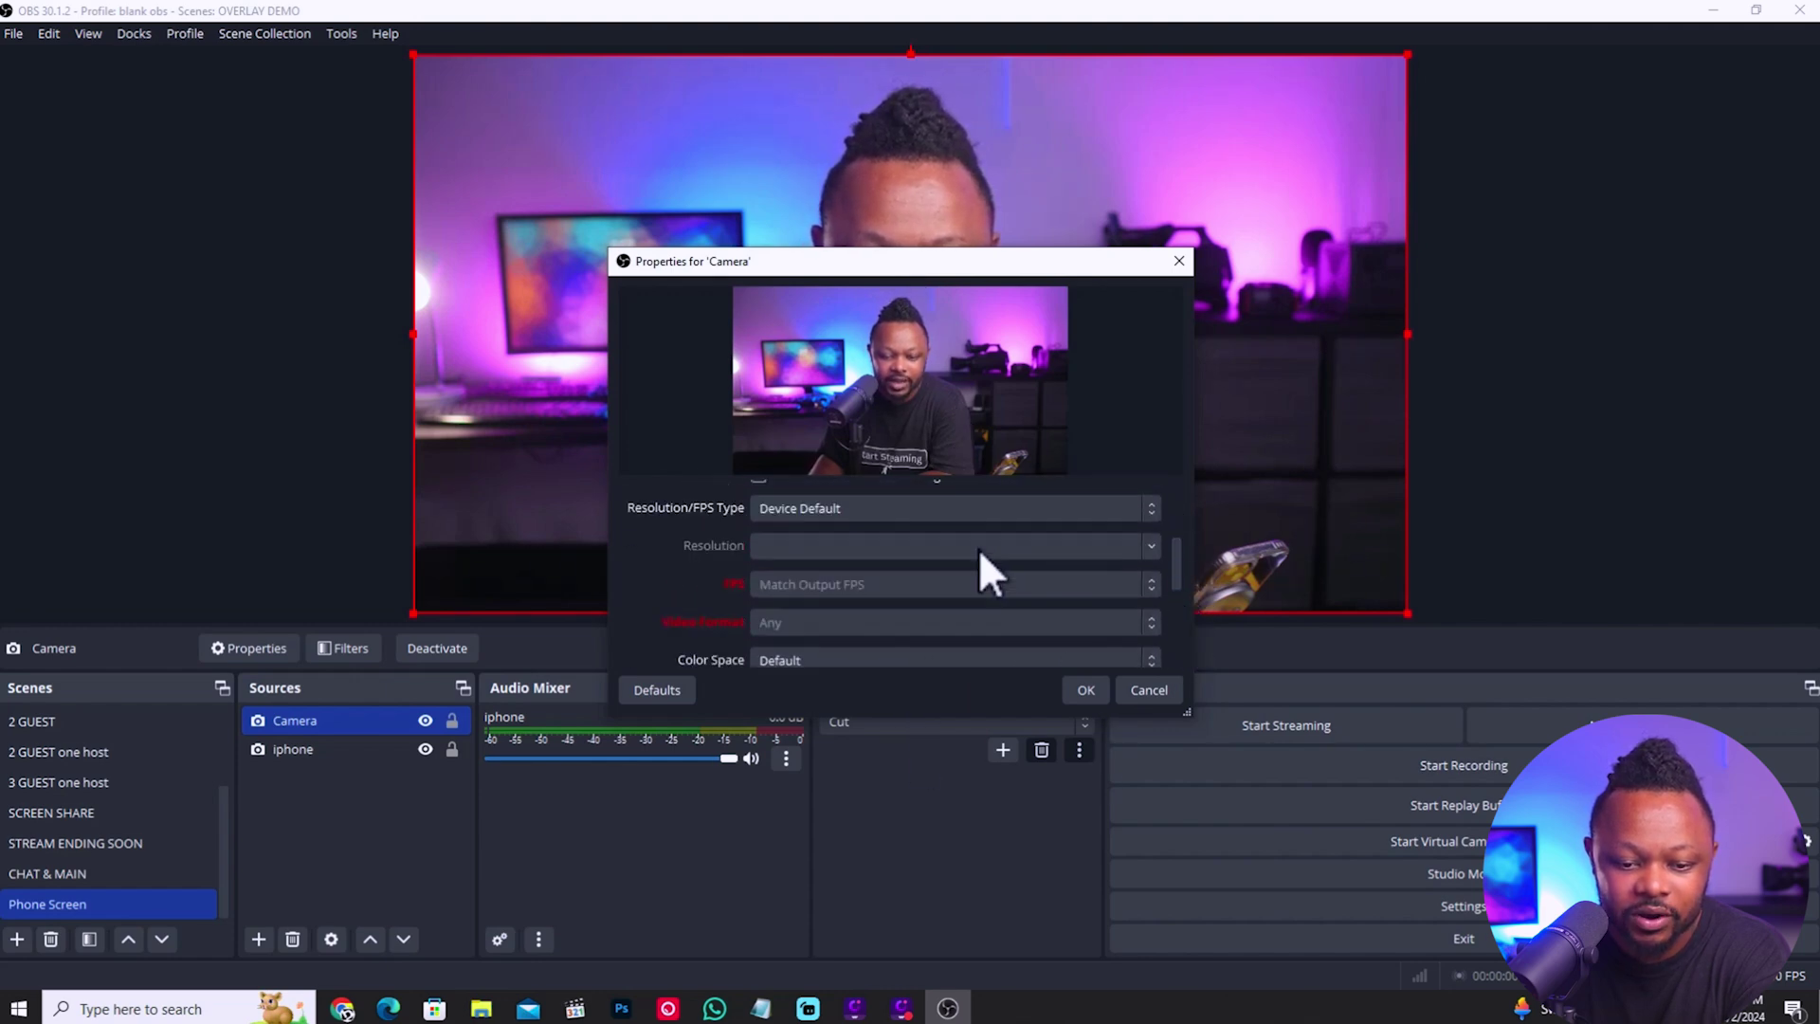
{"action": "left_click", "coordinate": [891, 514]}
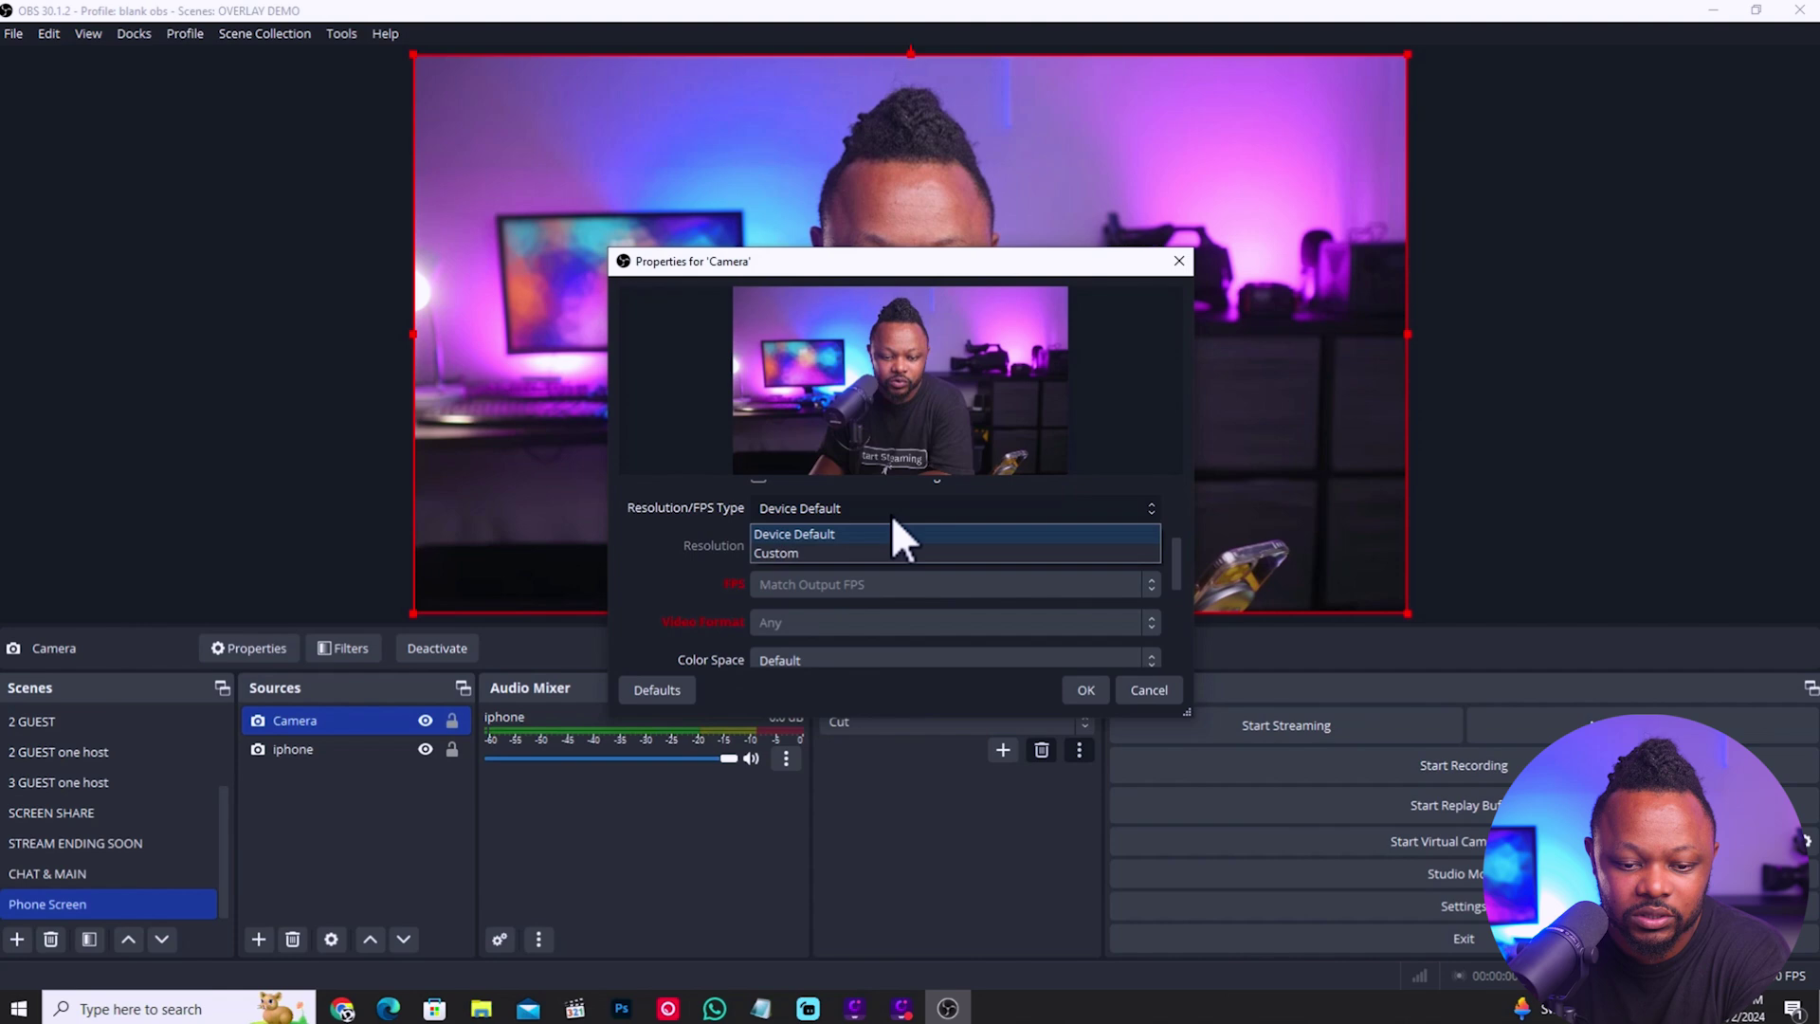
{"action": "left_click", "coordinate": [827, 554]}
{"action": "left_click", "coordinate": [1117, 549]}
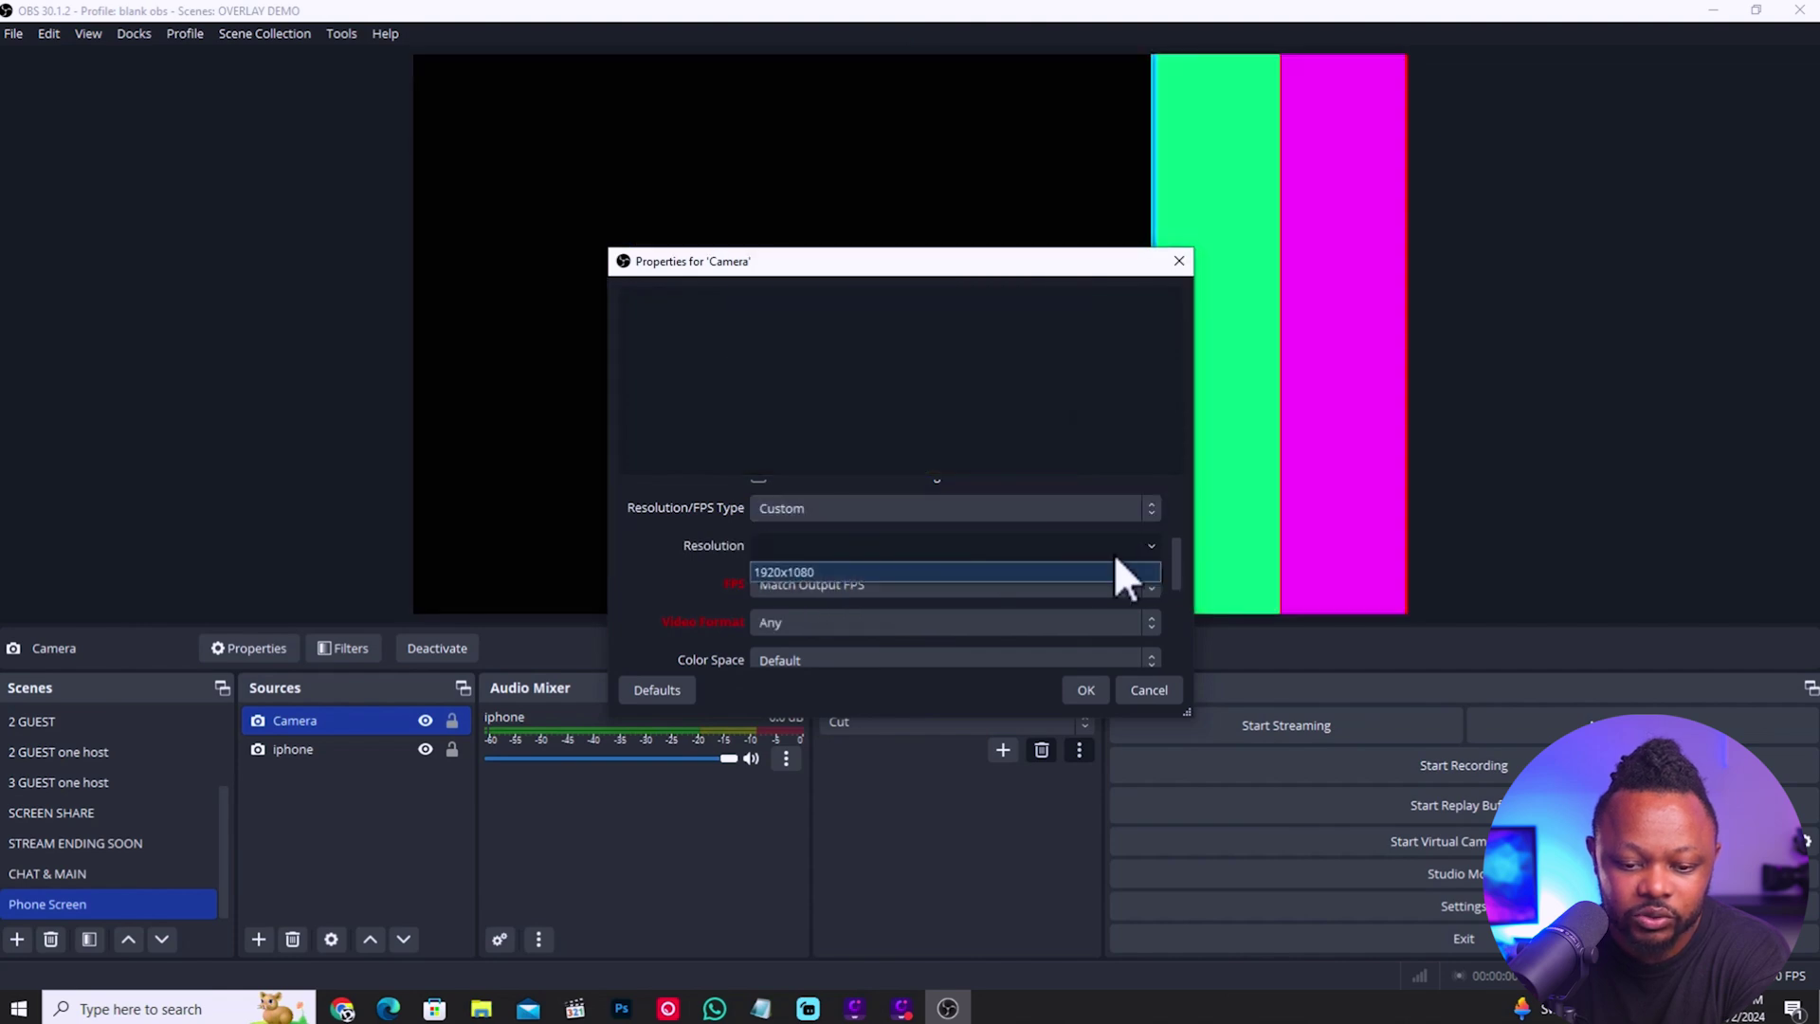
{"action": "left_click", "coordinate": [943, 572]}
{"action": "left_click", "coordinate": [857, 585]}
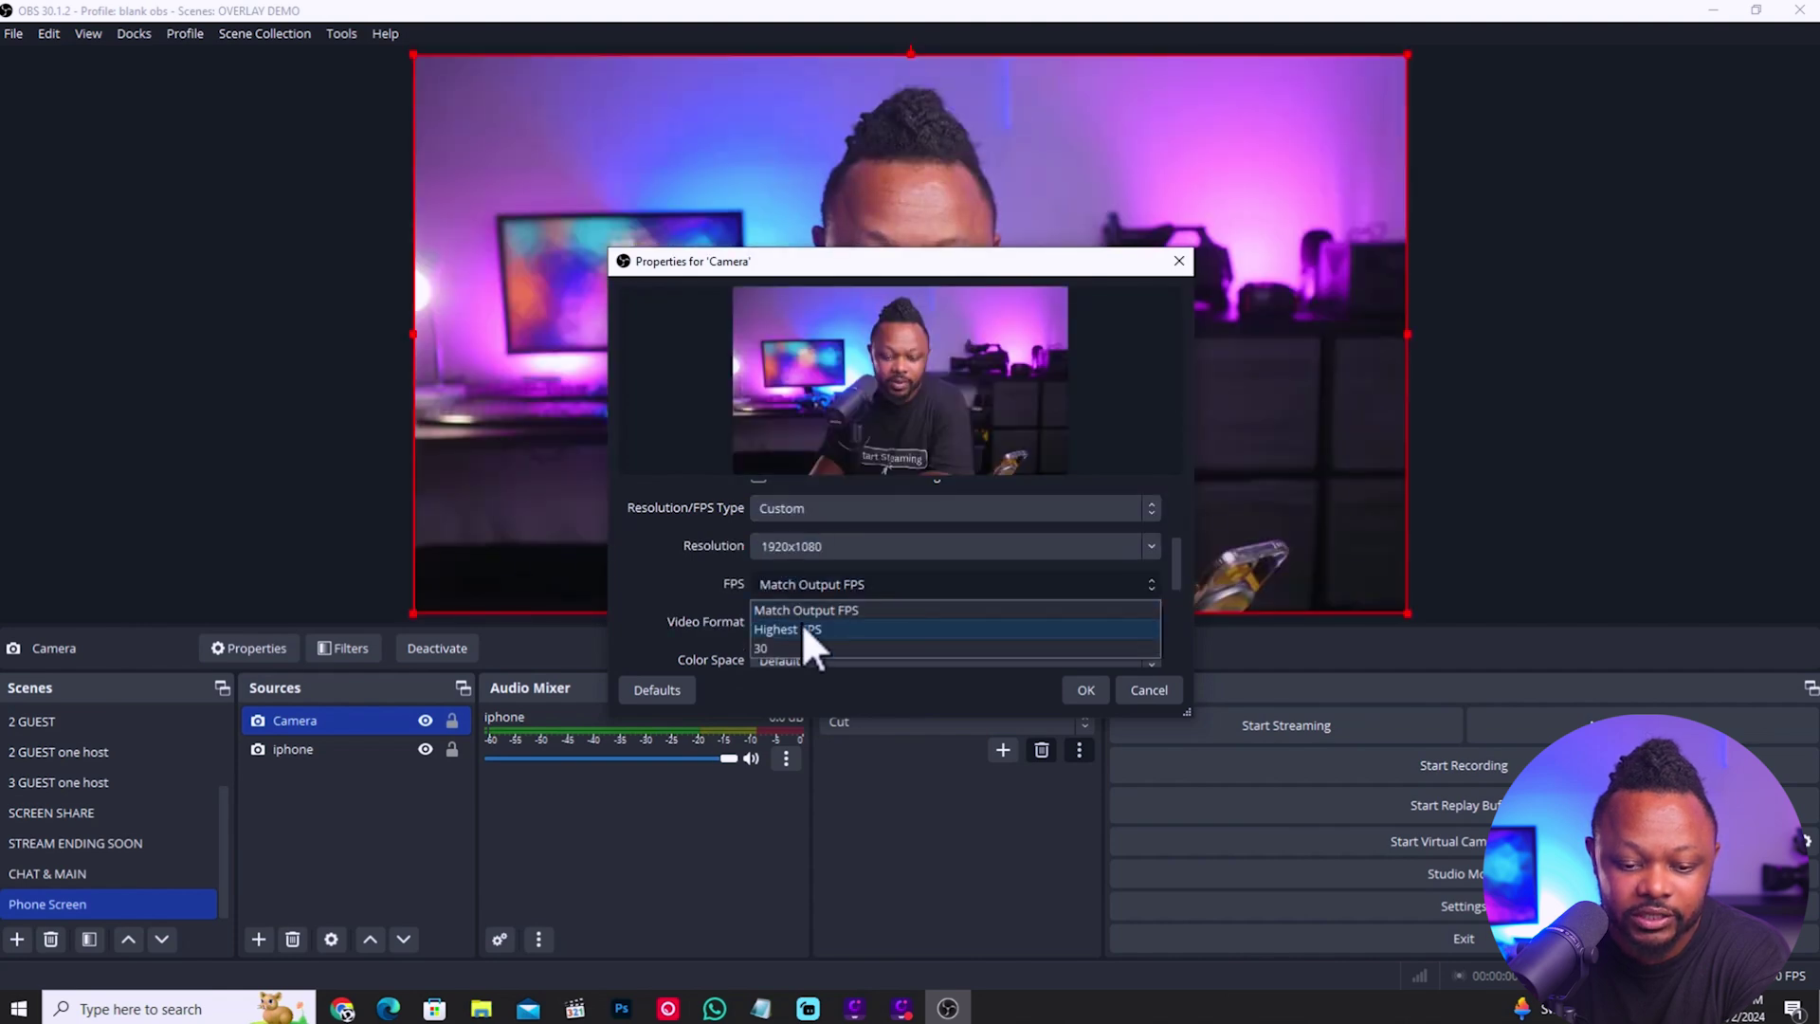
{"action": "left_click", "coordinate": [771, 648]}
{"action": "left_click_drag", "start_coordinate": [1176, 569], "coordinate": [1182, 667]}
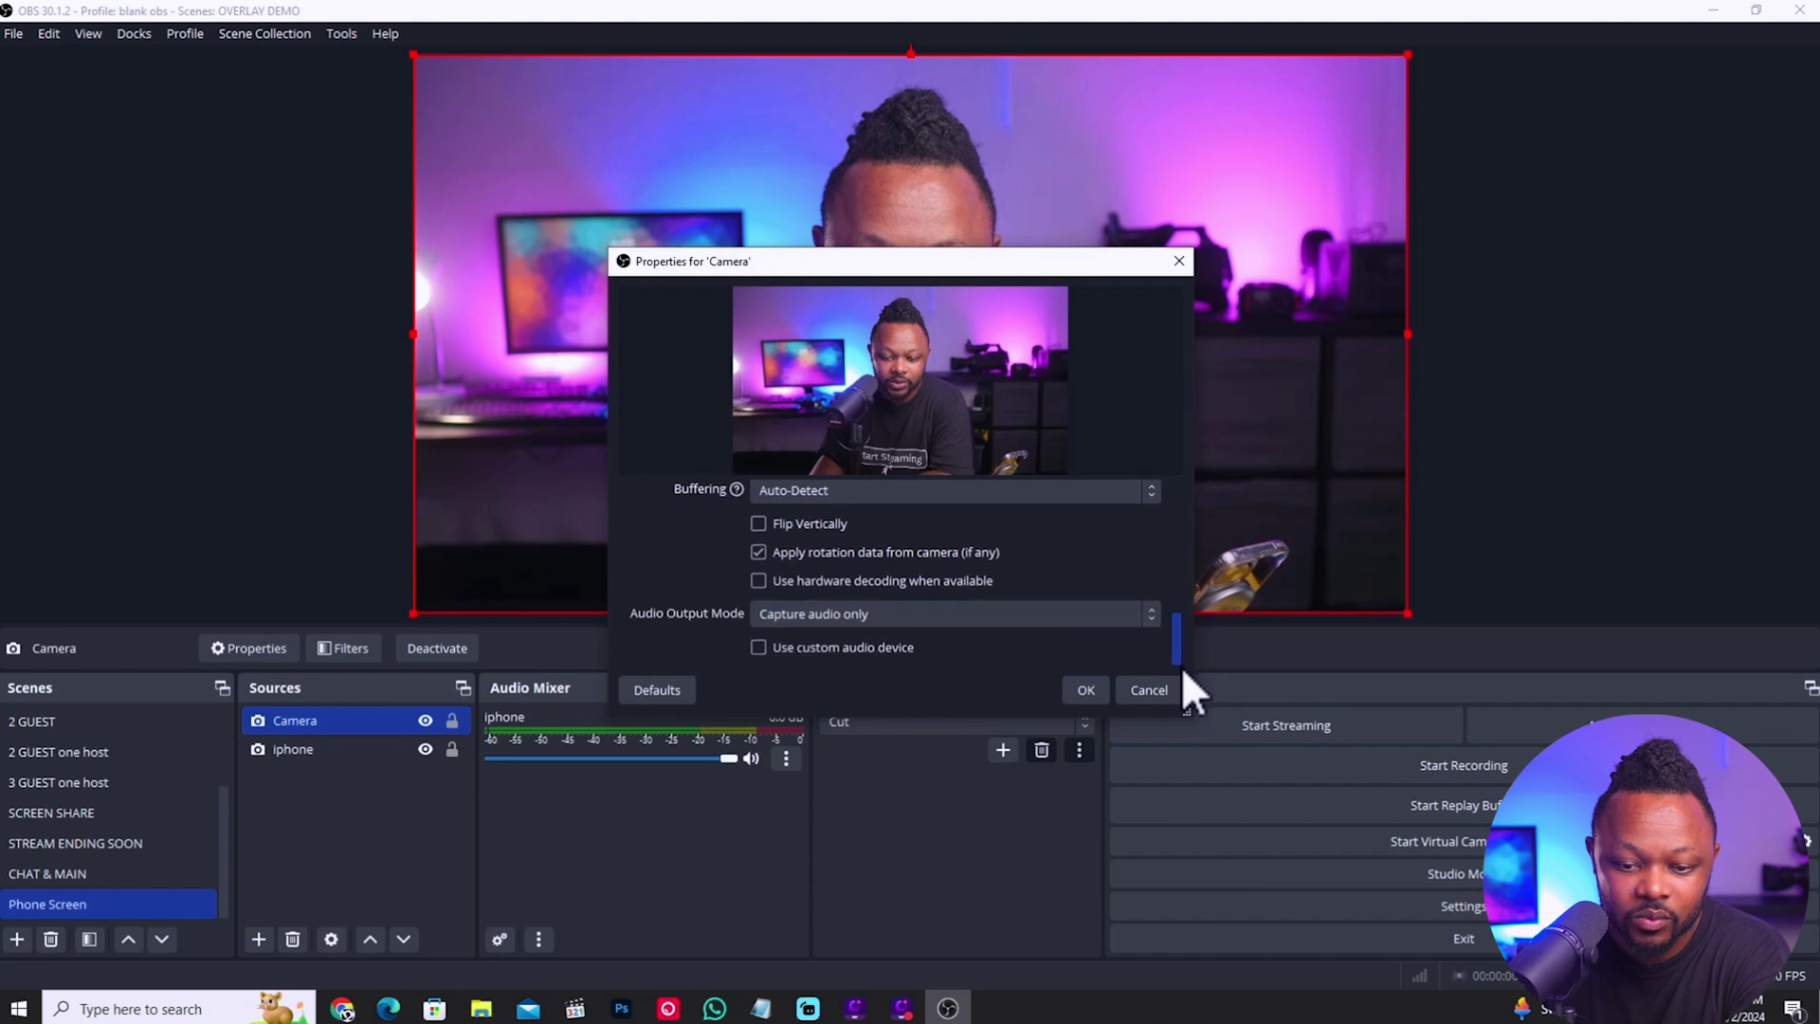
{"action": "left_click", "coordinate": [1098, 689]}
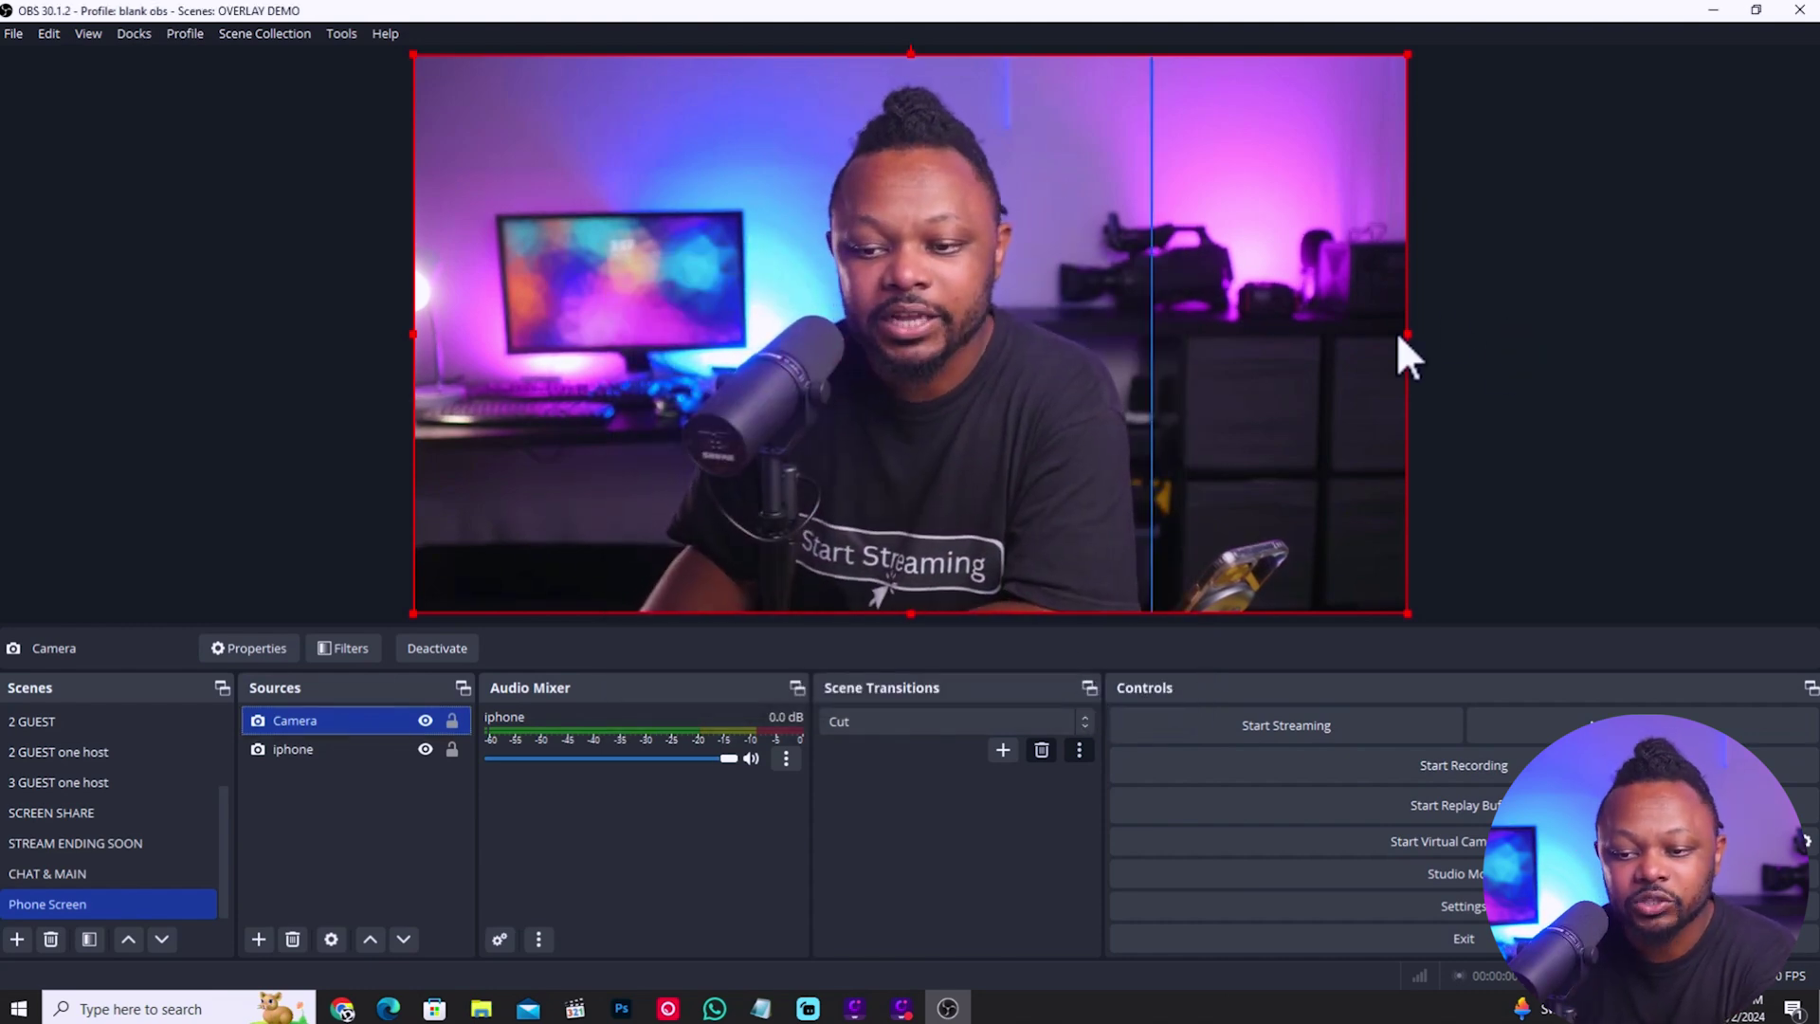
Scale down the Camera source beside the iphone source, about 22 px from the canvas's left edge and 149 px from its top.
{"action": "left_click_drag", "start_coordinate": [1438, 344], "coordinate": [1113, 347]}
{"action": "left_click_drag", "start_coordinate": [865, 285], "coordinate": [893, 376]}
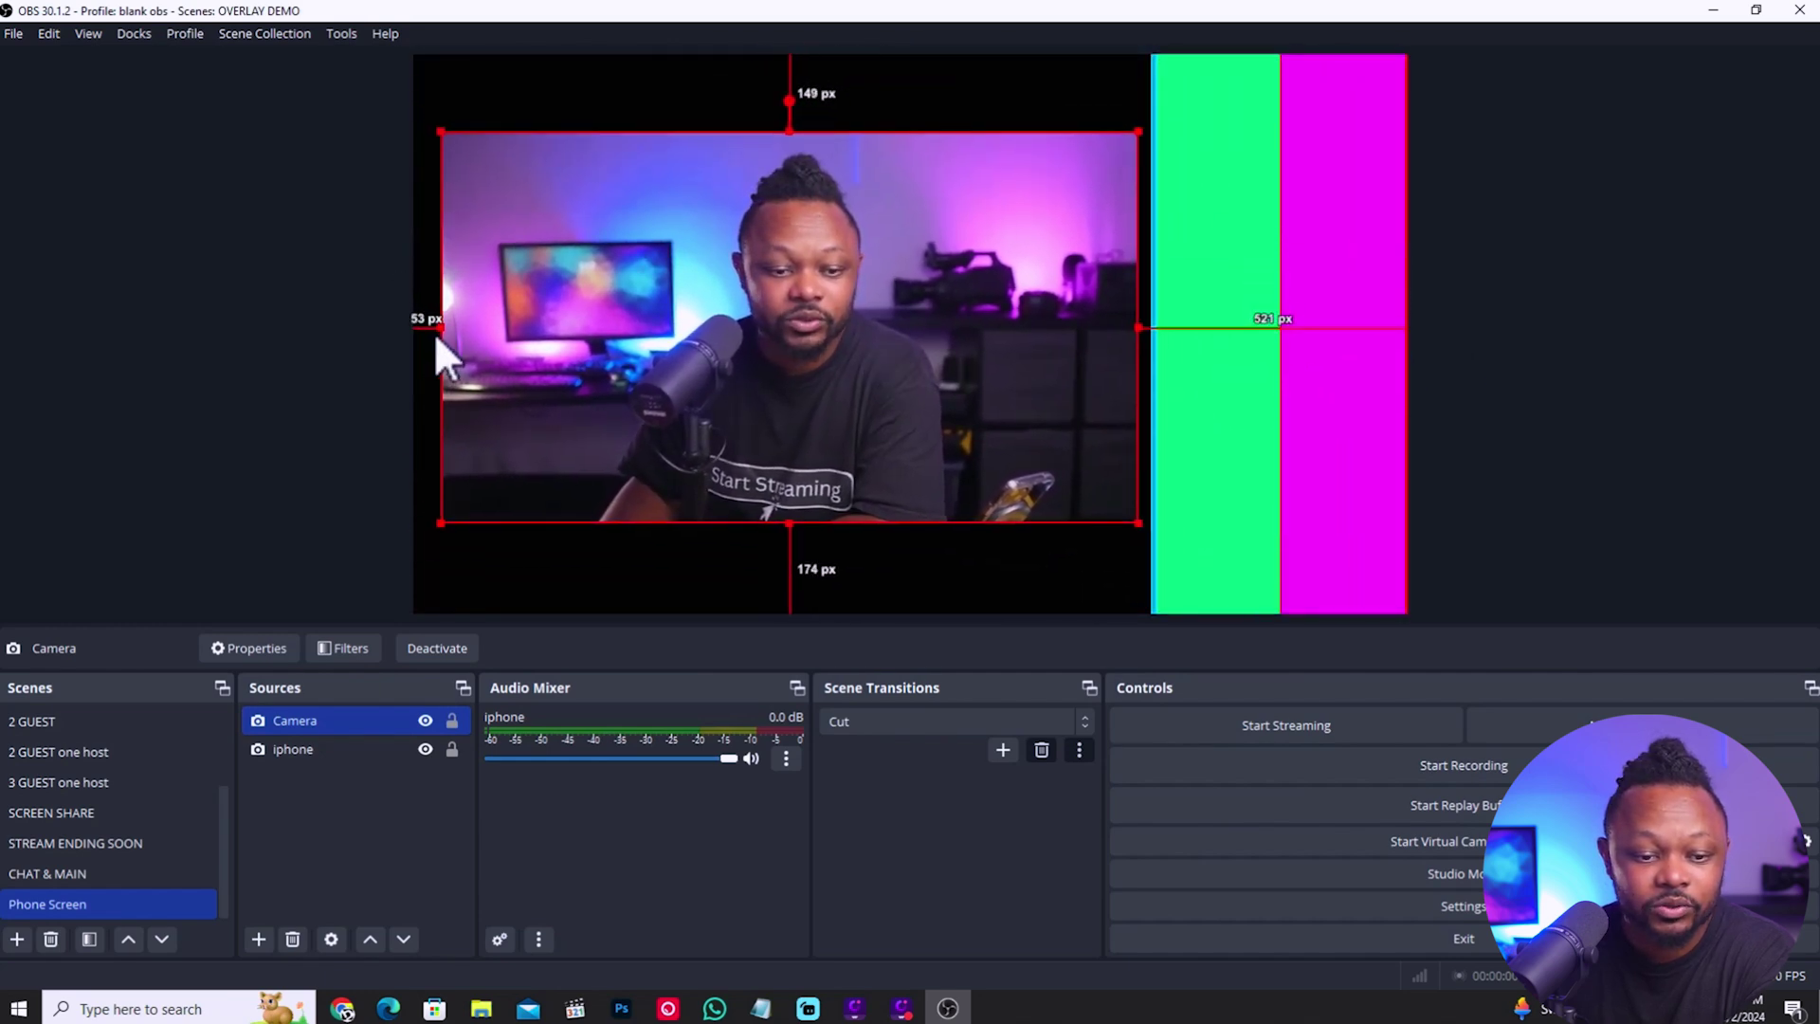
{"action": "left_click_drag", "start_coordinate": [438, 331], "coordinate": [424, 333]}
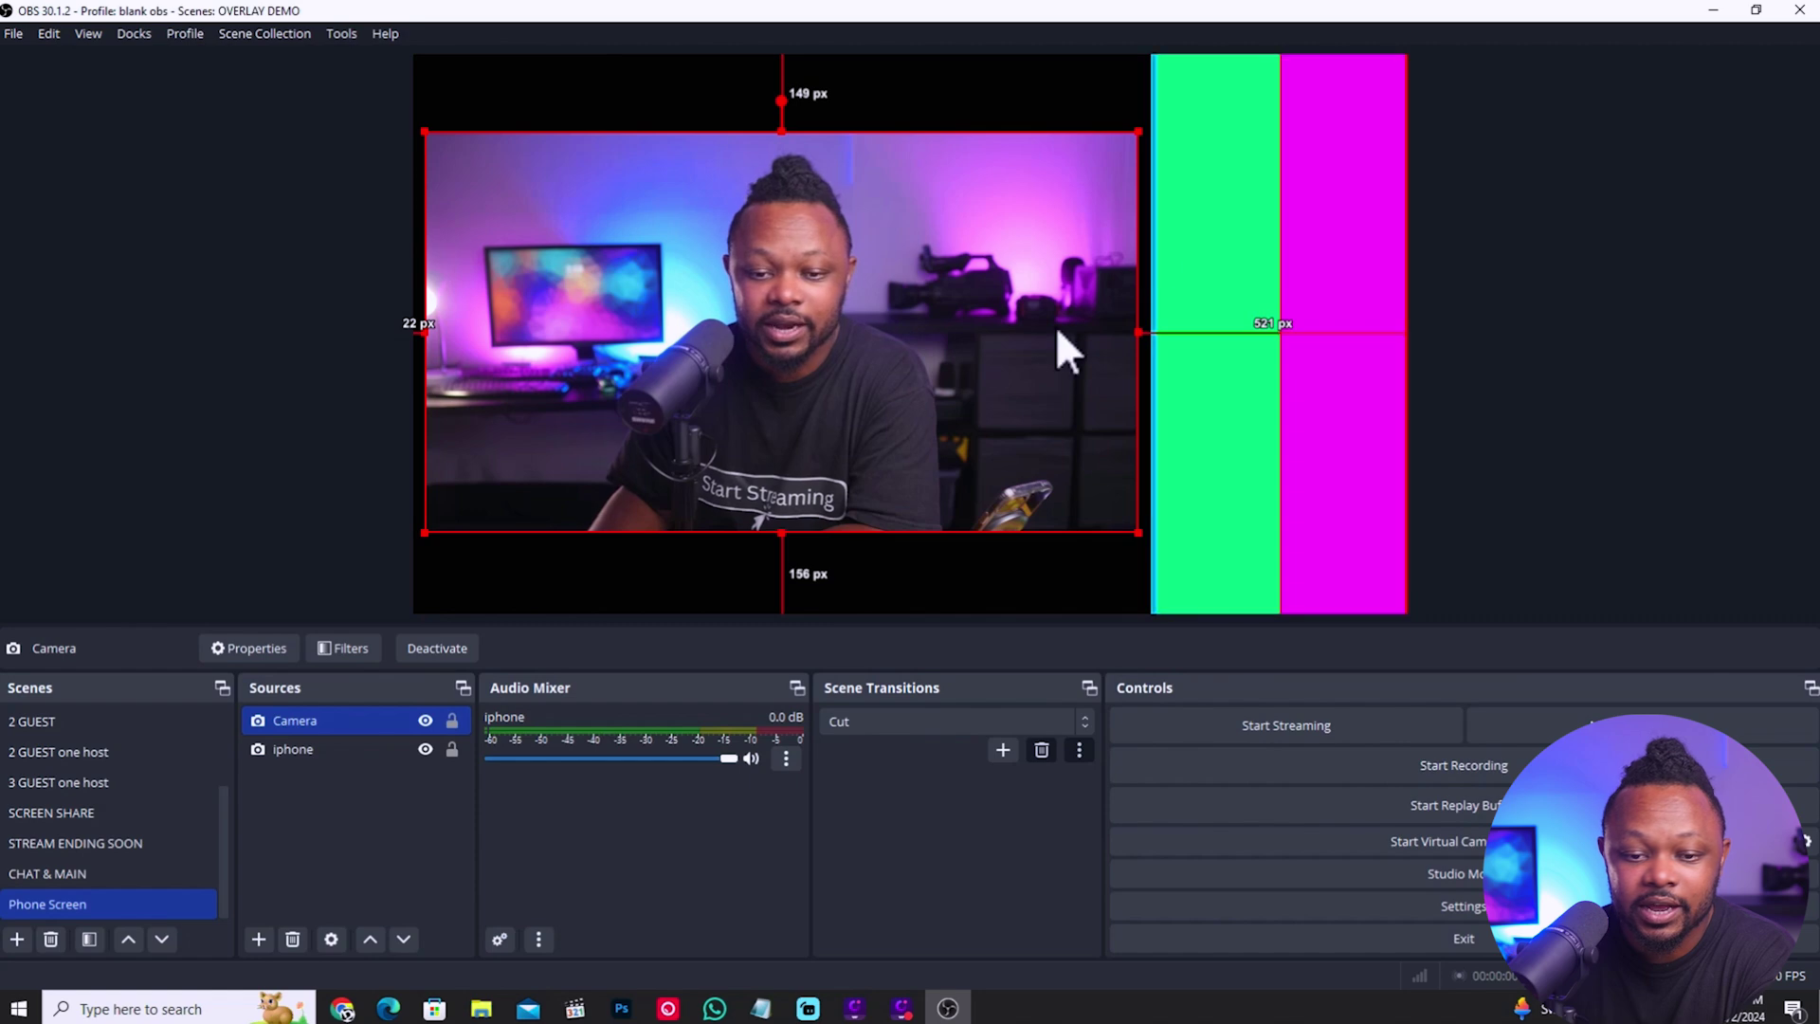
{"action": "mouse_move", "coordinate": [1166, 339]}
{"action": "left_mouse_down"}
{"action": "mouse_move", "coordinate": [1128, 337]}
{"action": "mouse_move", "coordinate": [1179, 347]}
{"action": "left_mouse_up"}
Shrink the iphone source and shift it toward the camera, about 1409 px from the canvas's left edge and 95 px from its top.
{"action": "left_click", "coordinate": [1365, 251]}
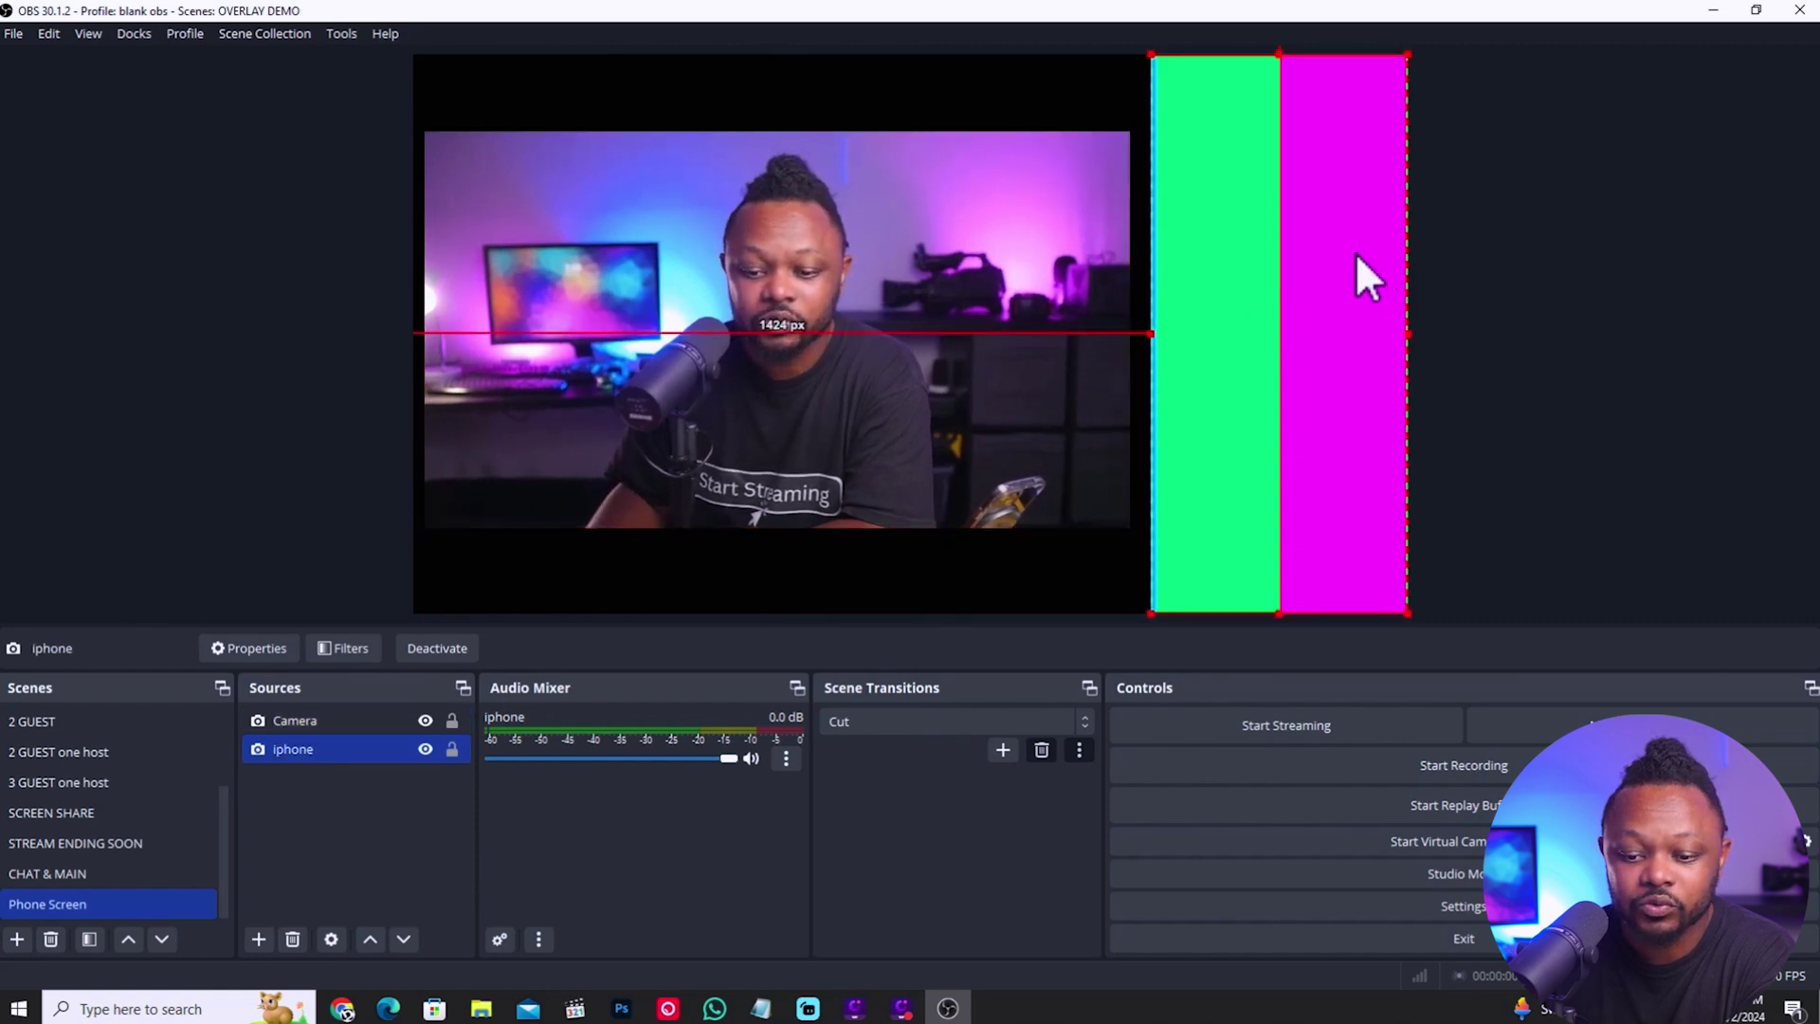
{"action": "left_click_drag", "start_coordinate": [1409, 56], "coordinate": [1382, 106]}
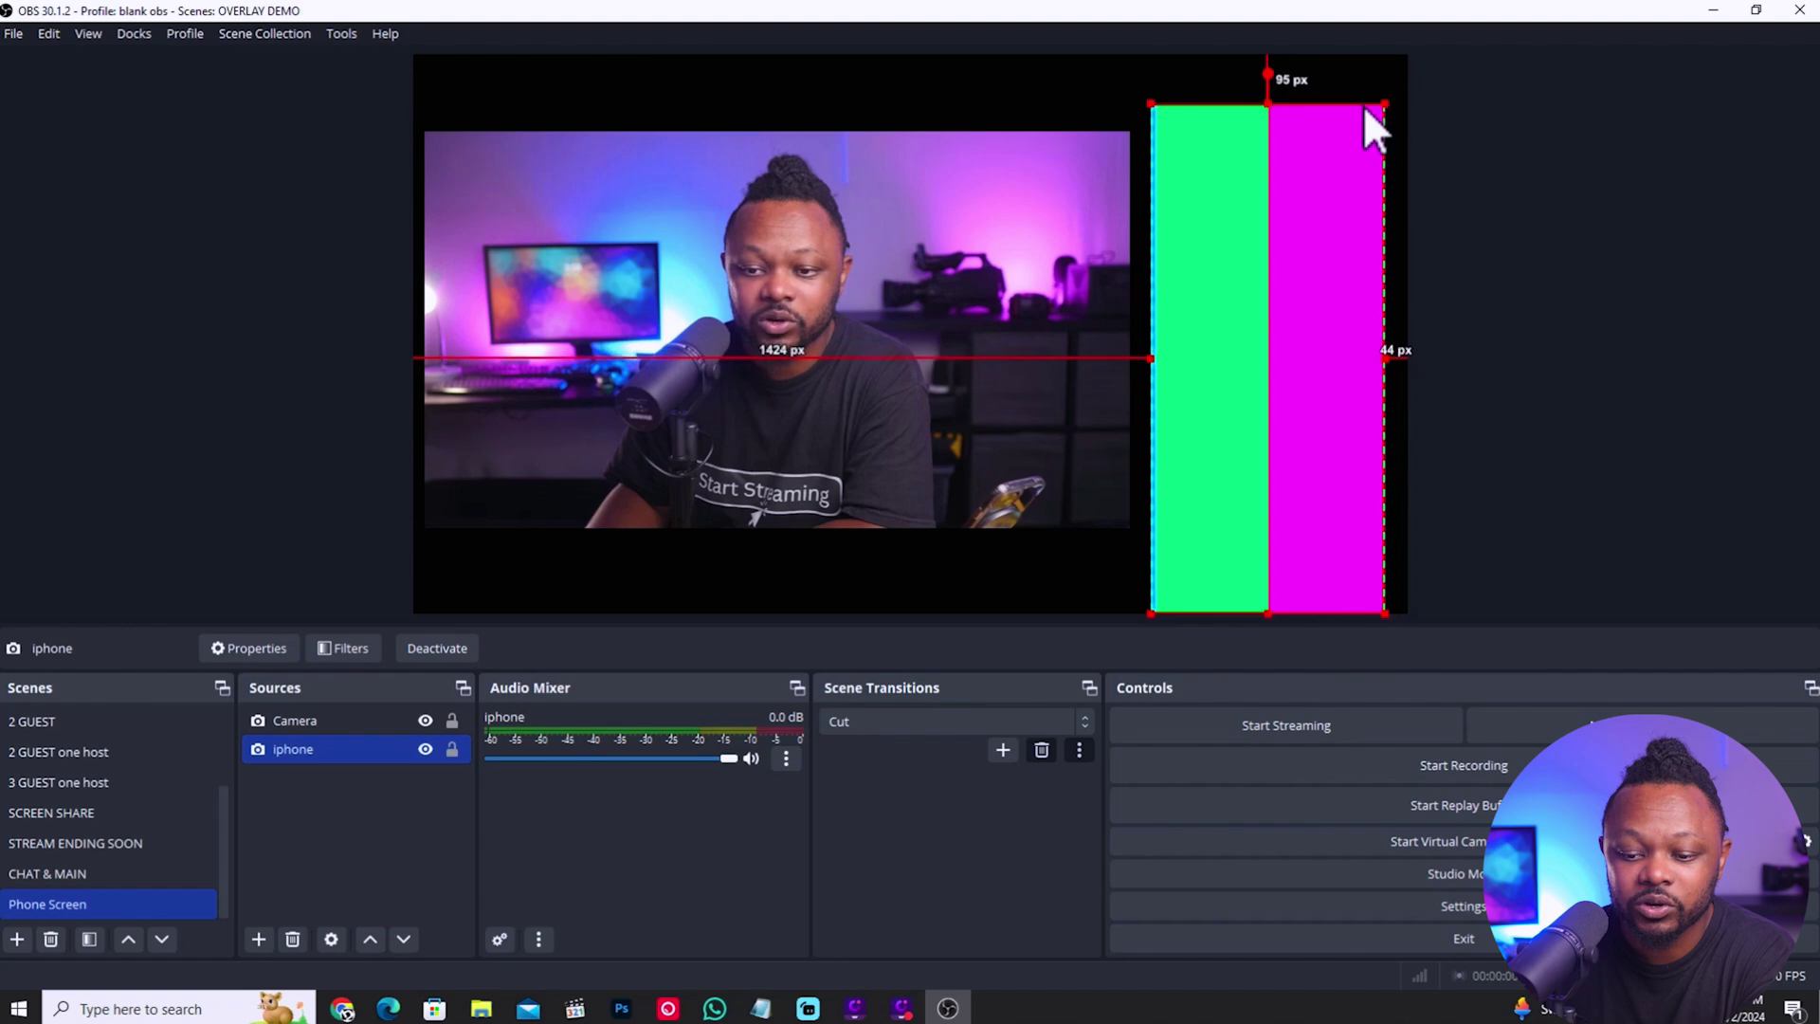
{"action": "left_click_drag", "start_coordinate": [1175, 630], "coordinate": [1178, 610]}
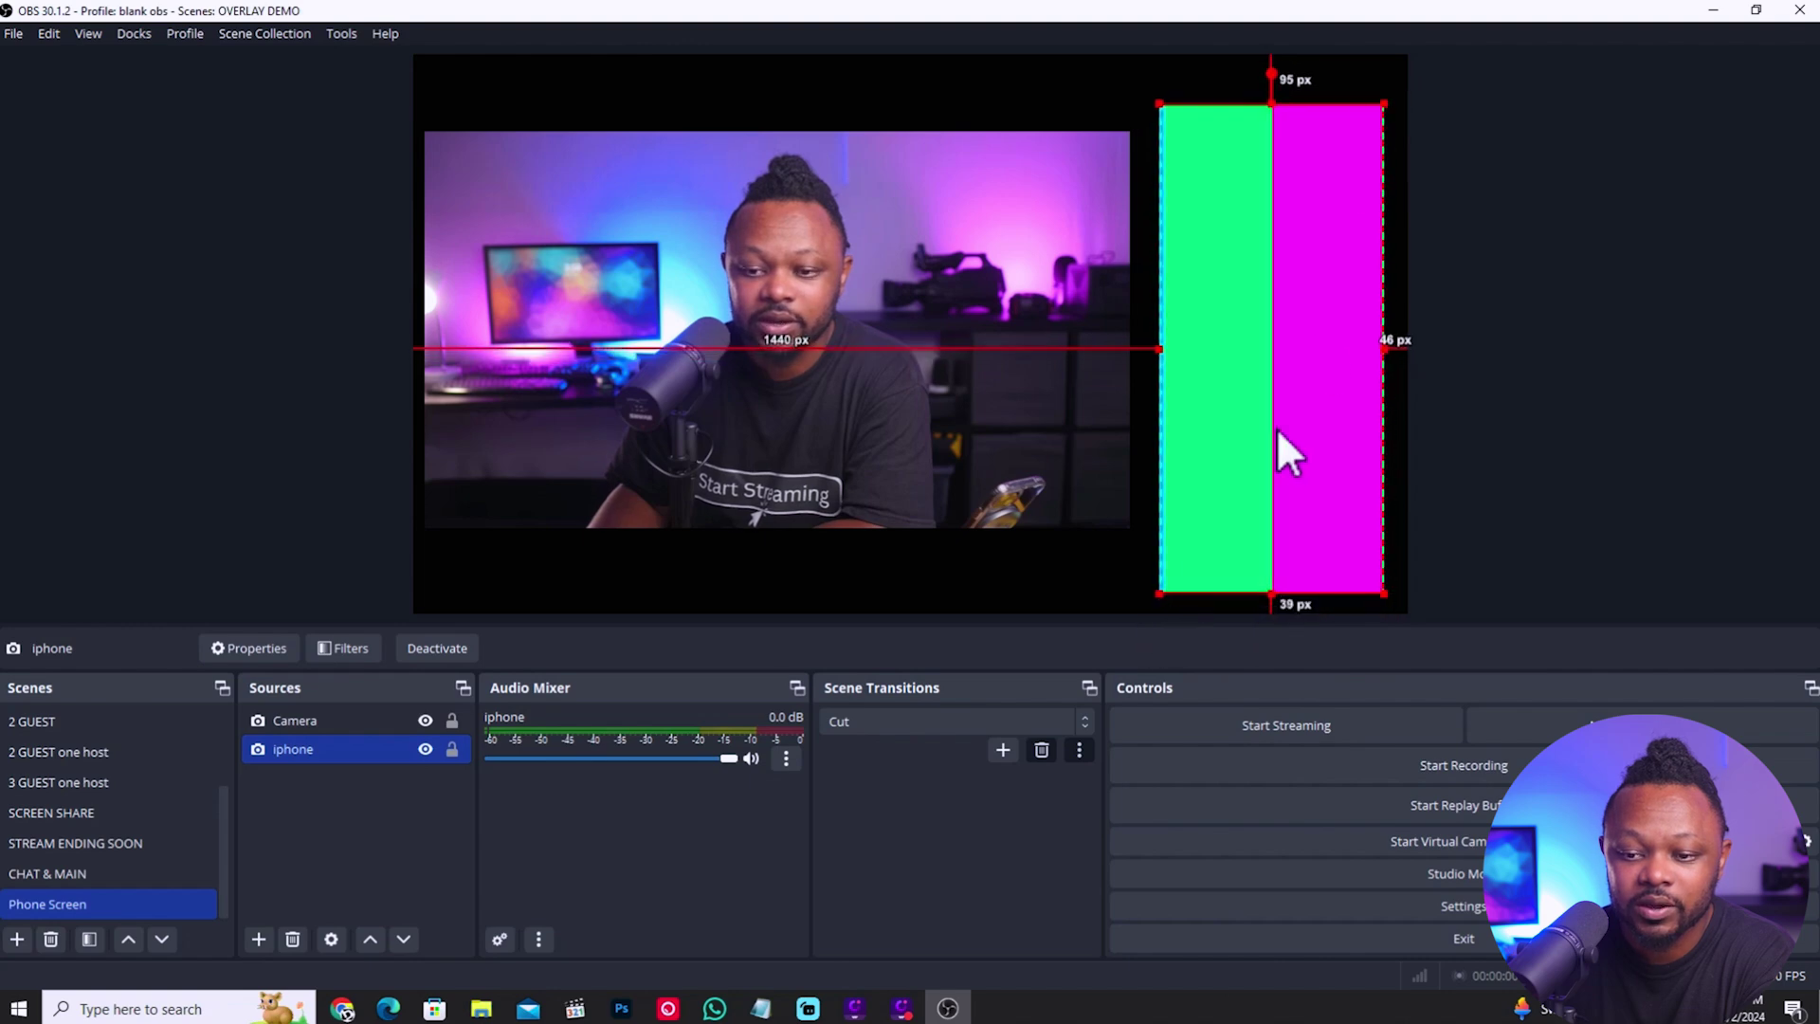
{"action": "key", "text": "Left"}
{"action": "key", "text": "Left"}
{"action": "key", "text": "Left"}
{"action": "key", "text": "Left"}
{"action": "key", "text": "Left"}
{"action": "key", "text": "Left"}
{"action": "key", "text": "Left"}
{"action": "key", "text": "Left"}
{"action": "key", "text": "Left"}
{"action": "key", "text": "Left"}
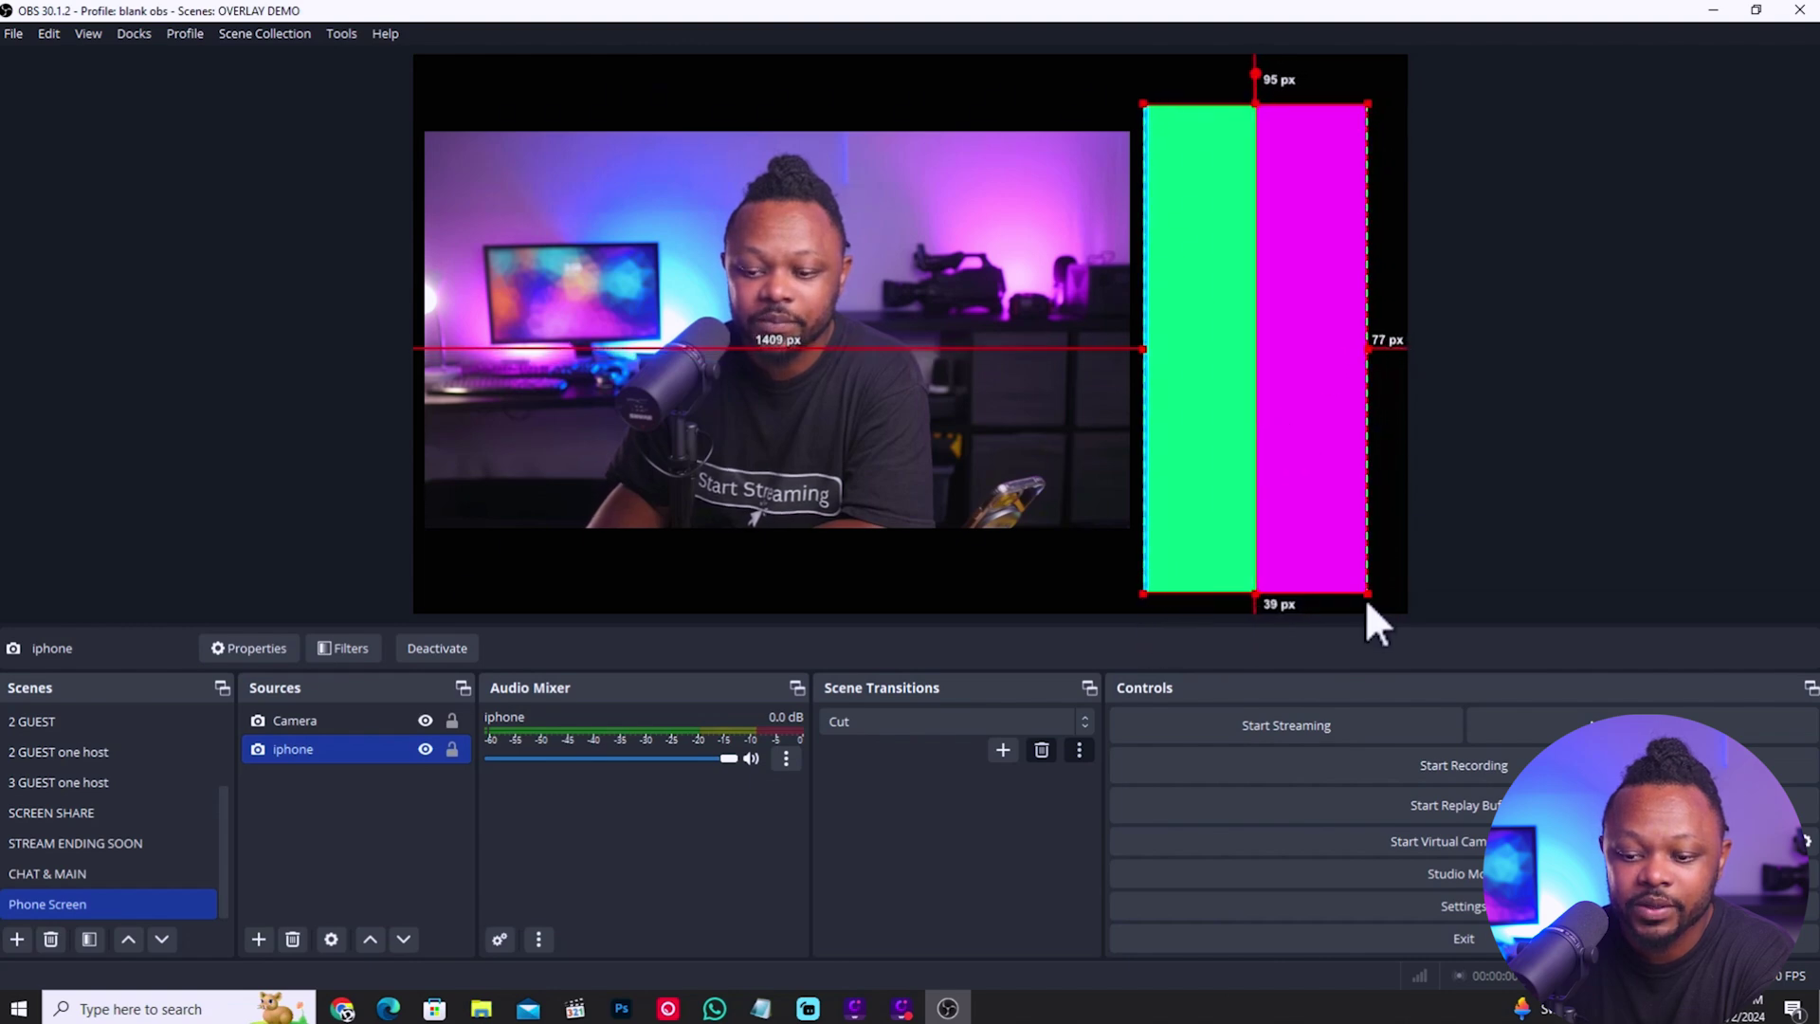
Enlarge the iphone source slightly and raise it to about 68 px from the canvas's top edge and 48 px from its right edge.
{"action": "left_click_drag", "start_coordinate": [1368, 594], "coordinate": [1384, 618]}
{"action": "key", "text": "Up"}
{"action": "key", "text": "Up"}
{"action": "key", "text": "Up"}
{"action": "key", "text": "Up"}
{"action": "key", "text": "Up"}
{"action": "key", "text": "Up"}
{"action": "key", "text": "Up"}
{"action": "key", "text": "Up"}
{"action": "key", "text": "Up"}
{"action": "key", "text": "Up"}
{"action": "key", "text": "Up"}
{"action": "key", "text": "Up"}
{"action": "key", "text": "Up"}
{"action": "key", "text": "Up"}
{"action": "key", "text": "Up"}
{"action": "key", "text": "Up"}
{"action": "key", "text": "Up"}
{"action": "key", "text": "Up"}
{"action": "key", "text": "Up"}
{"action": "key", "text": "Up"}
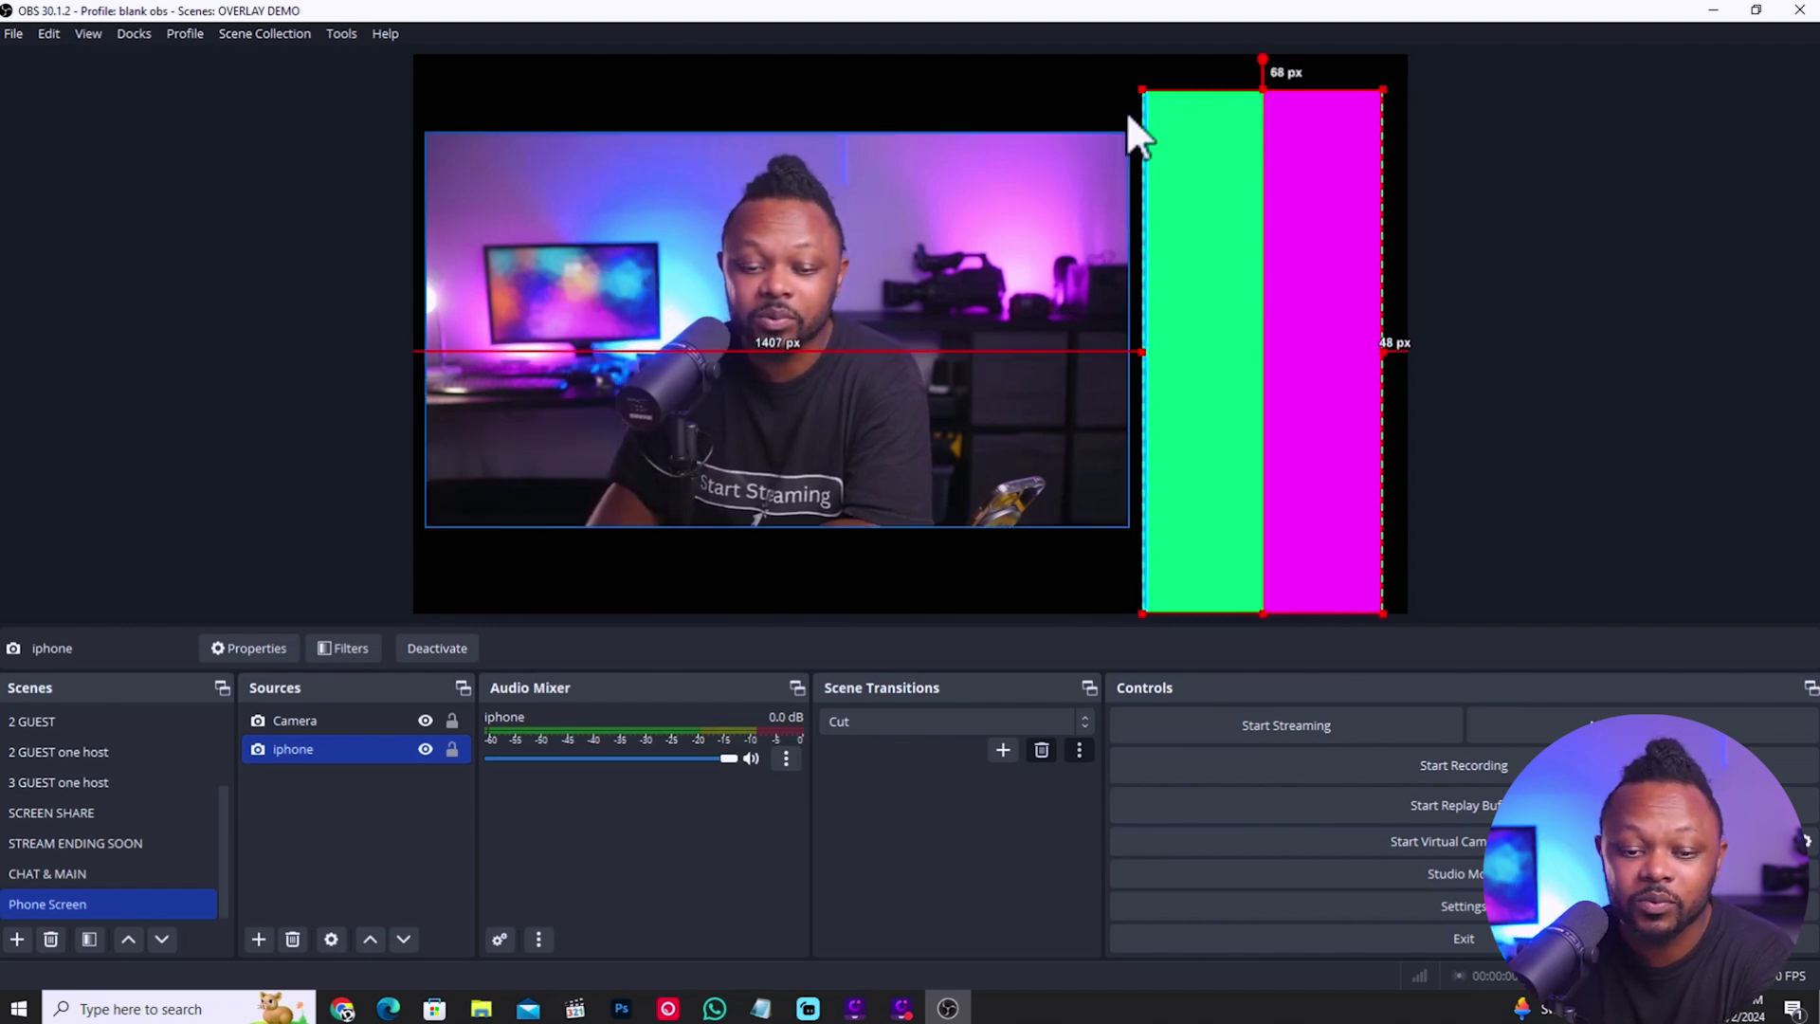
Add a new Media Source named Overlay above the Camera source.
{"action": "left_click", "coordinate": [995, 381]}
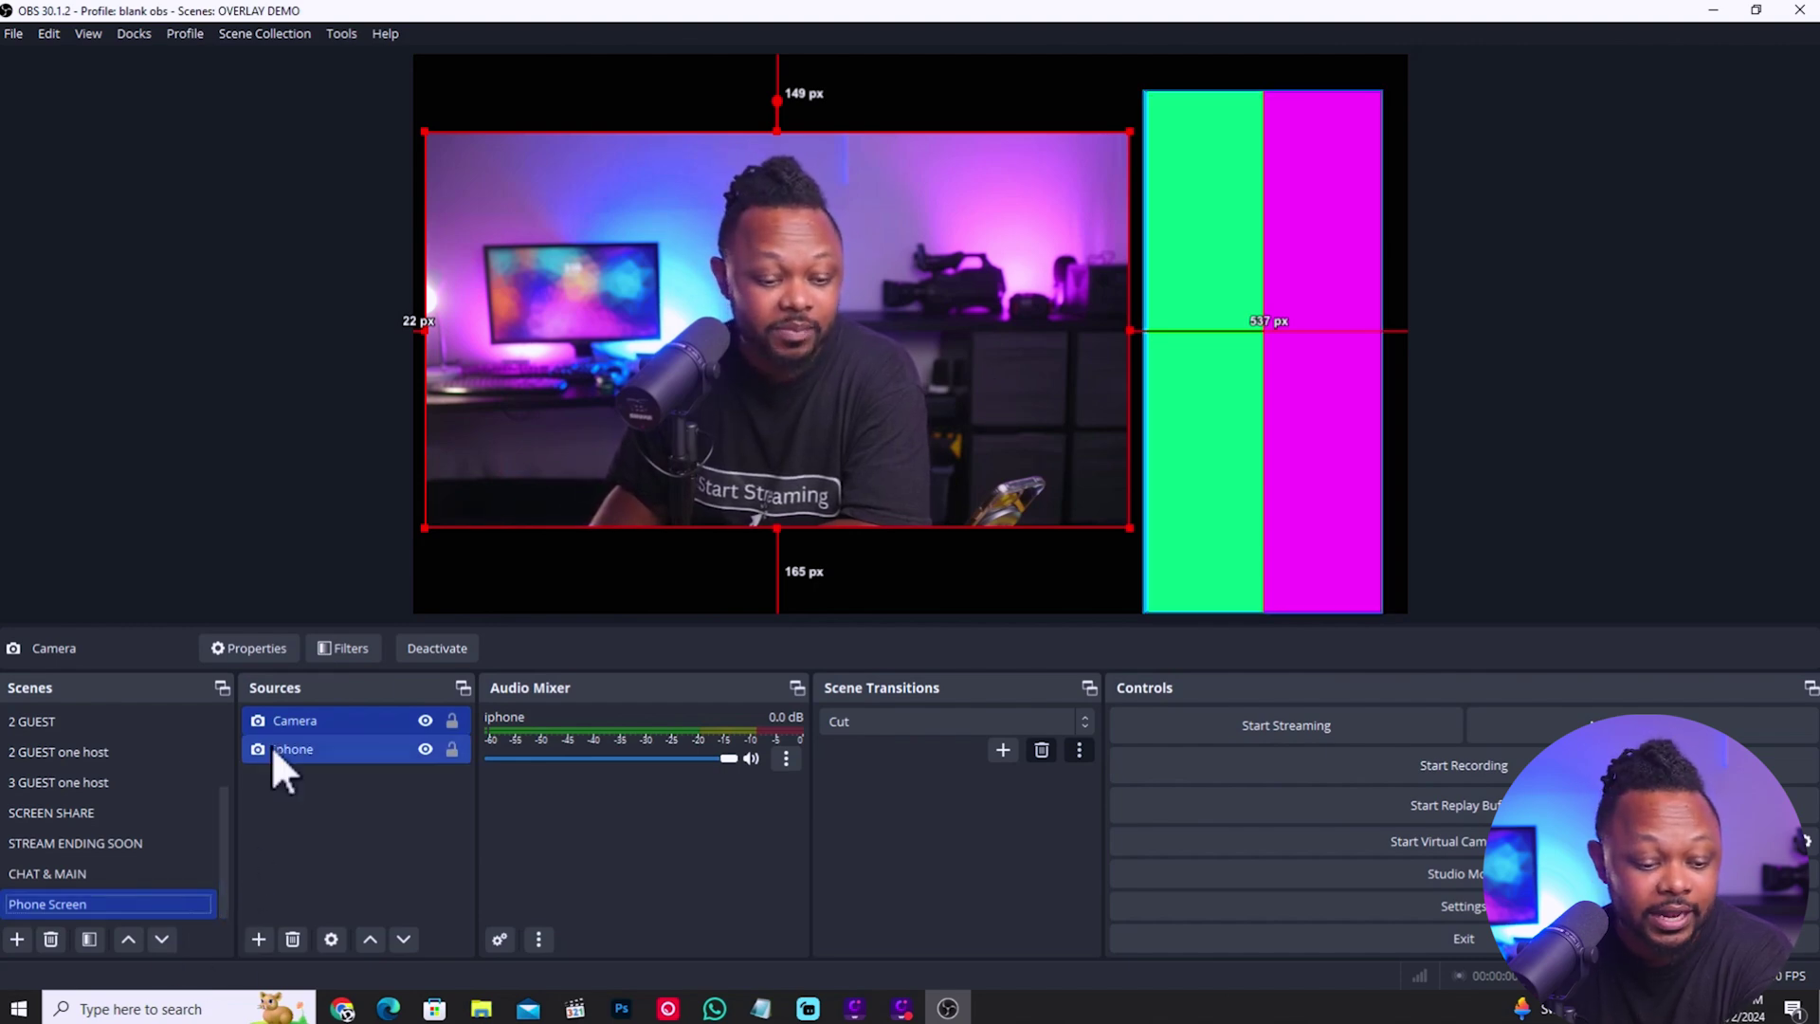
{"action": "left_click", "coordinate": [259, 940]}
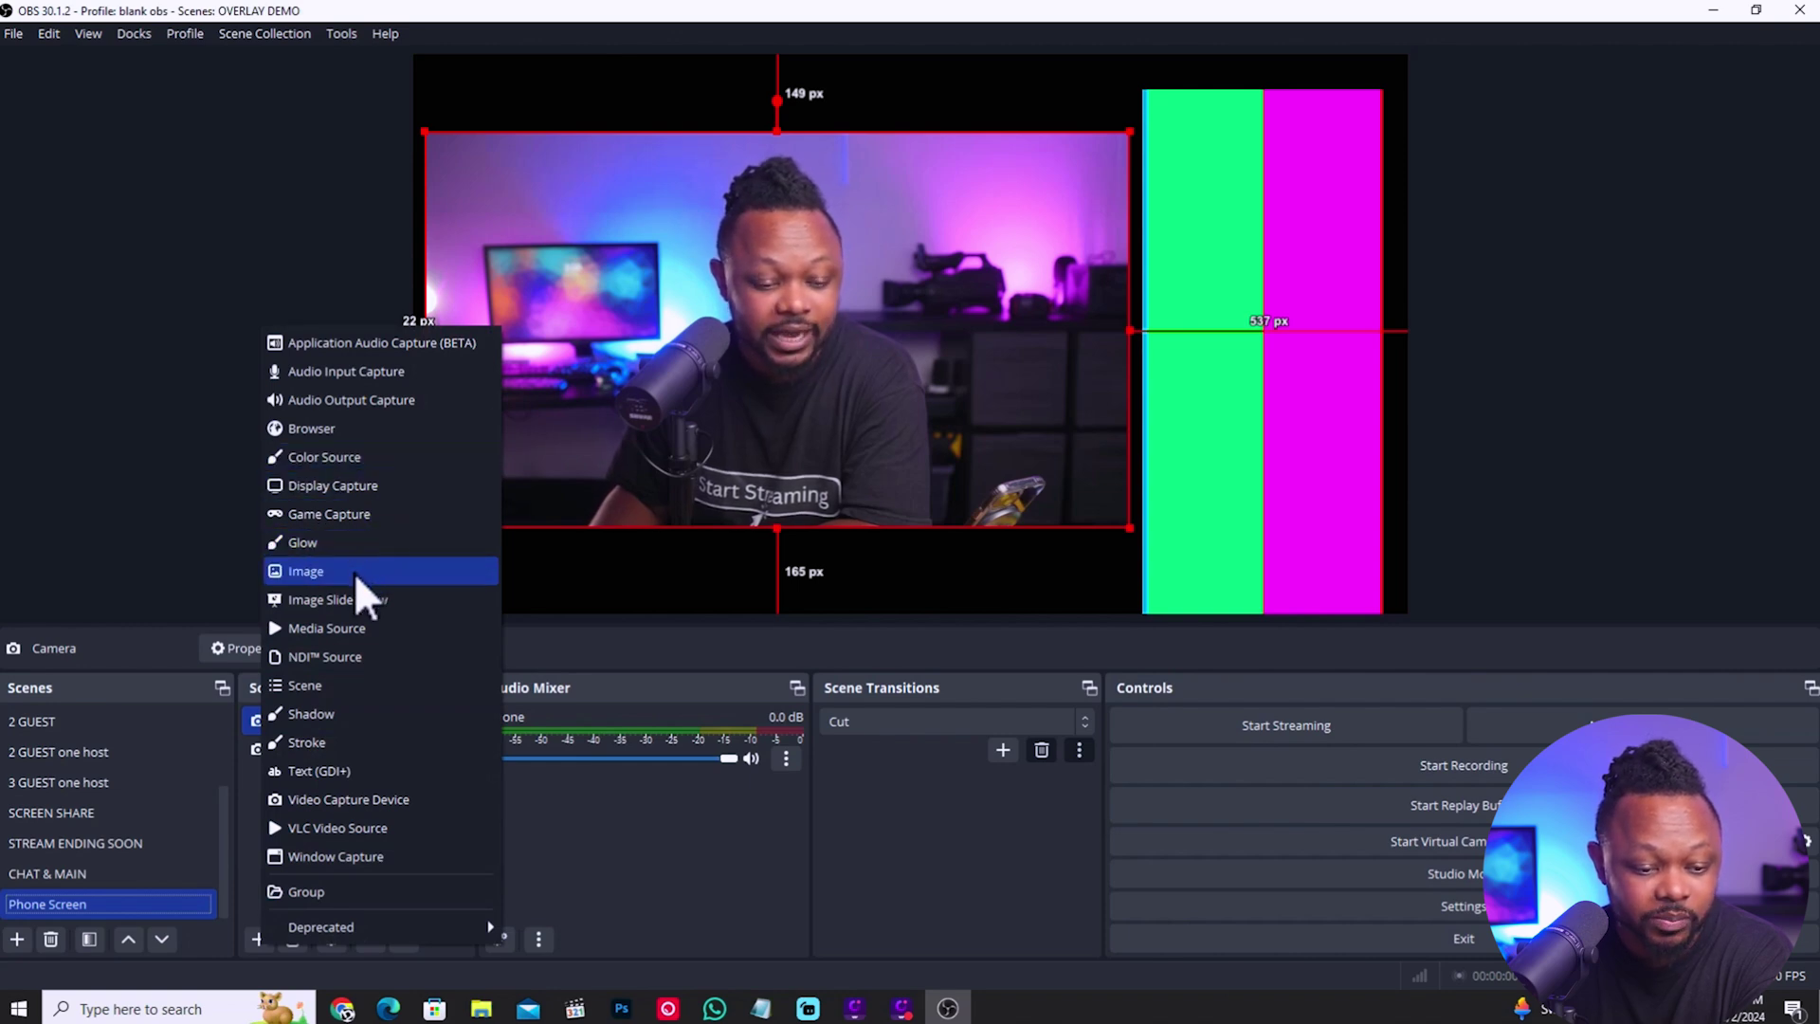
{"action": "left_click", "coordinate": [345, 628]}
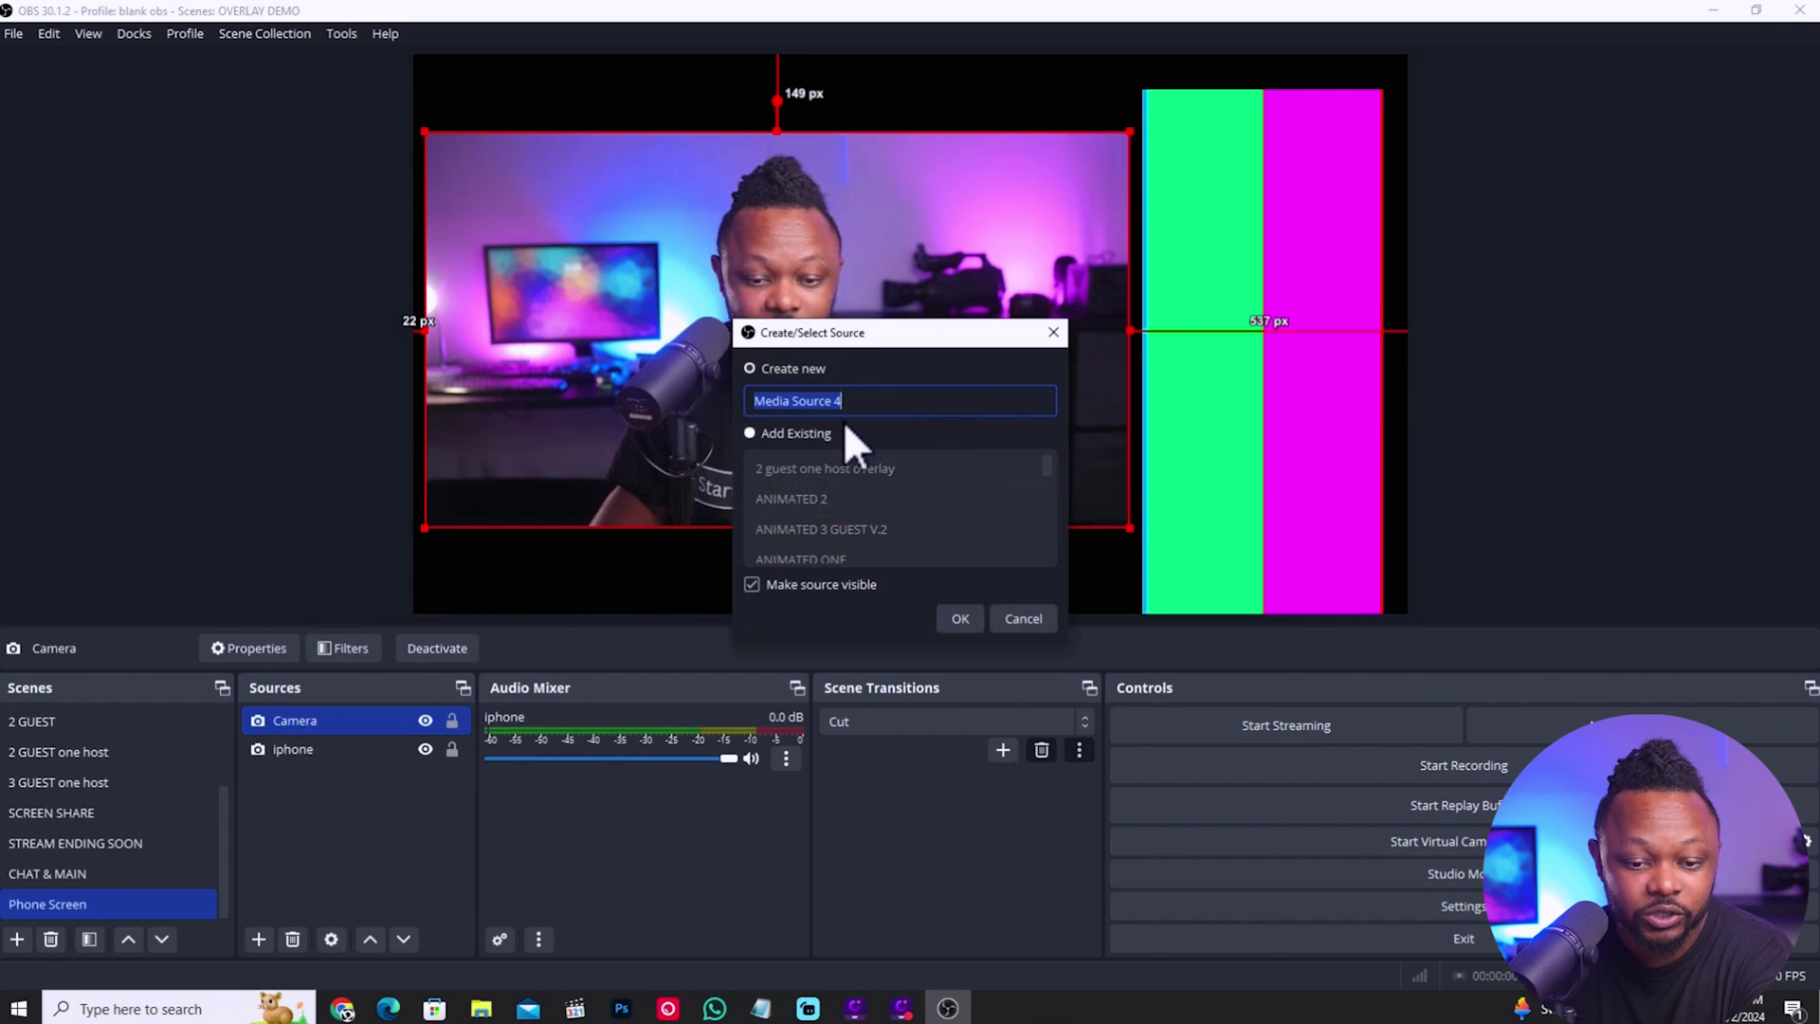
{"action": "type", "text": "Ove"}
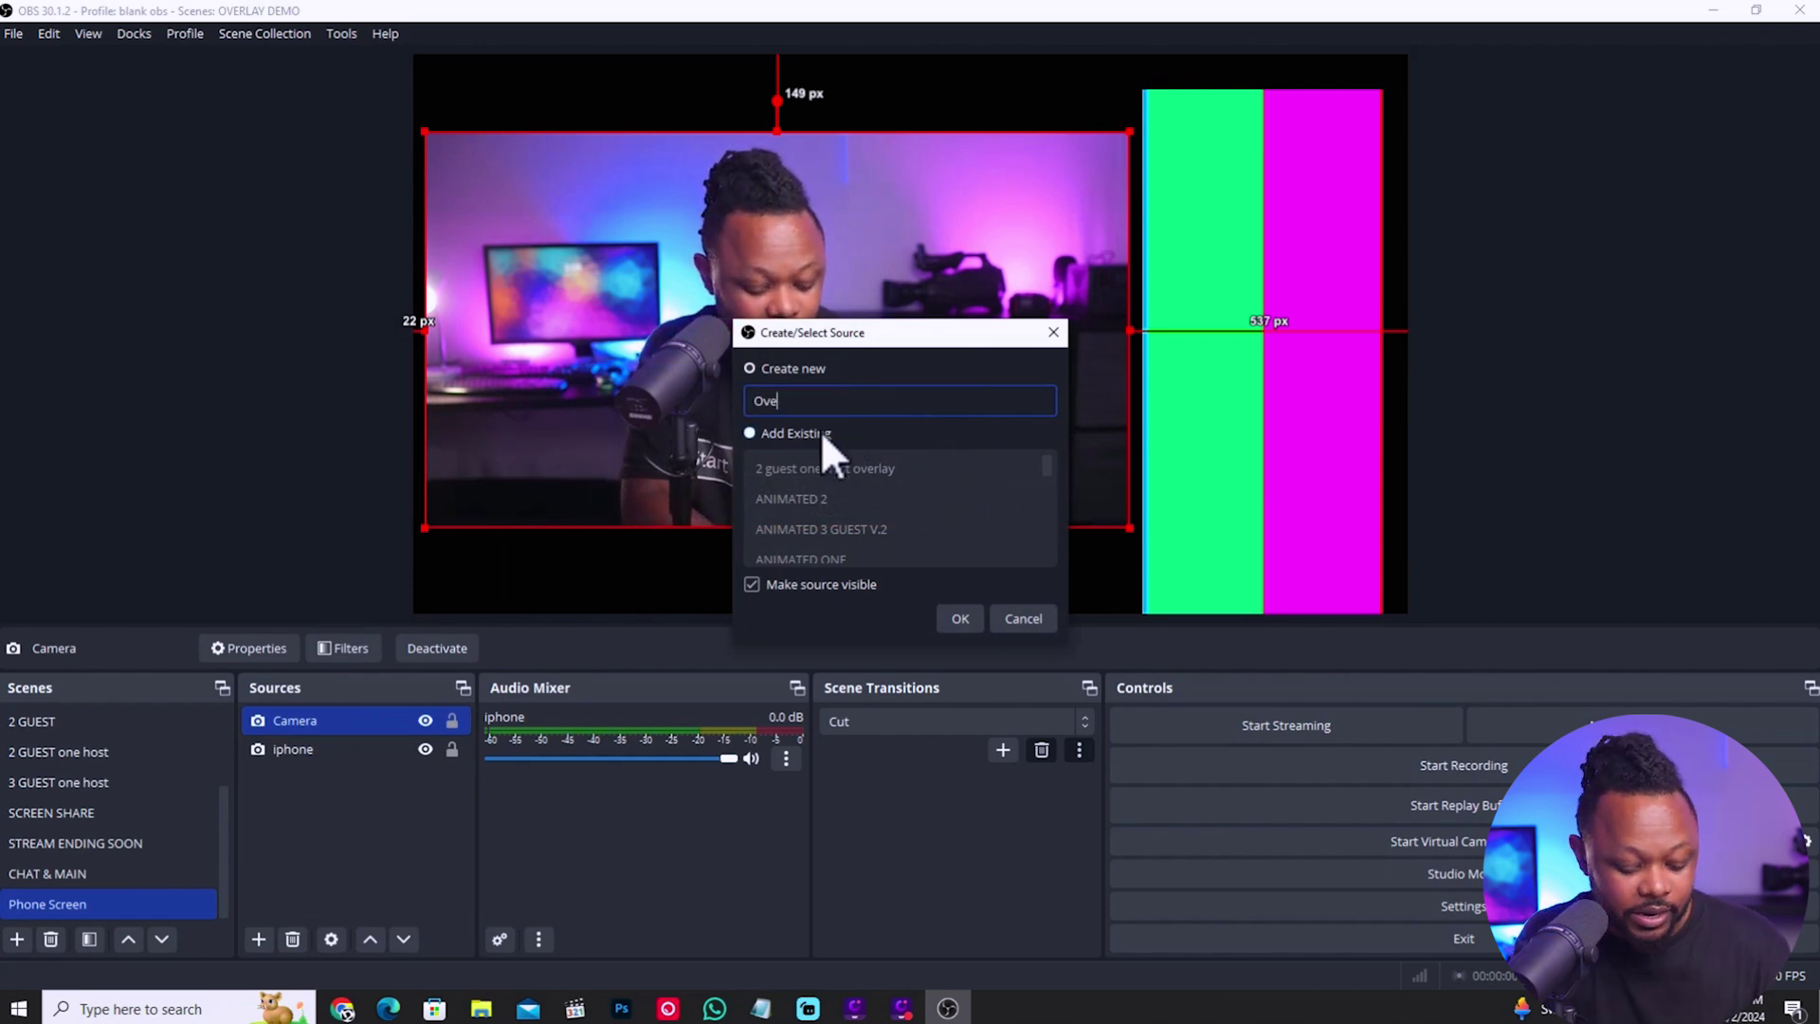
{"action": "type", "text": "rlay"}
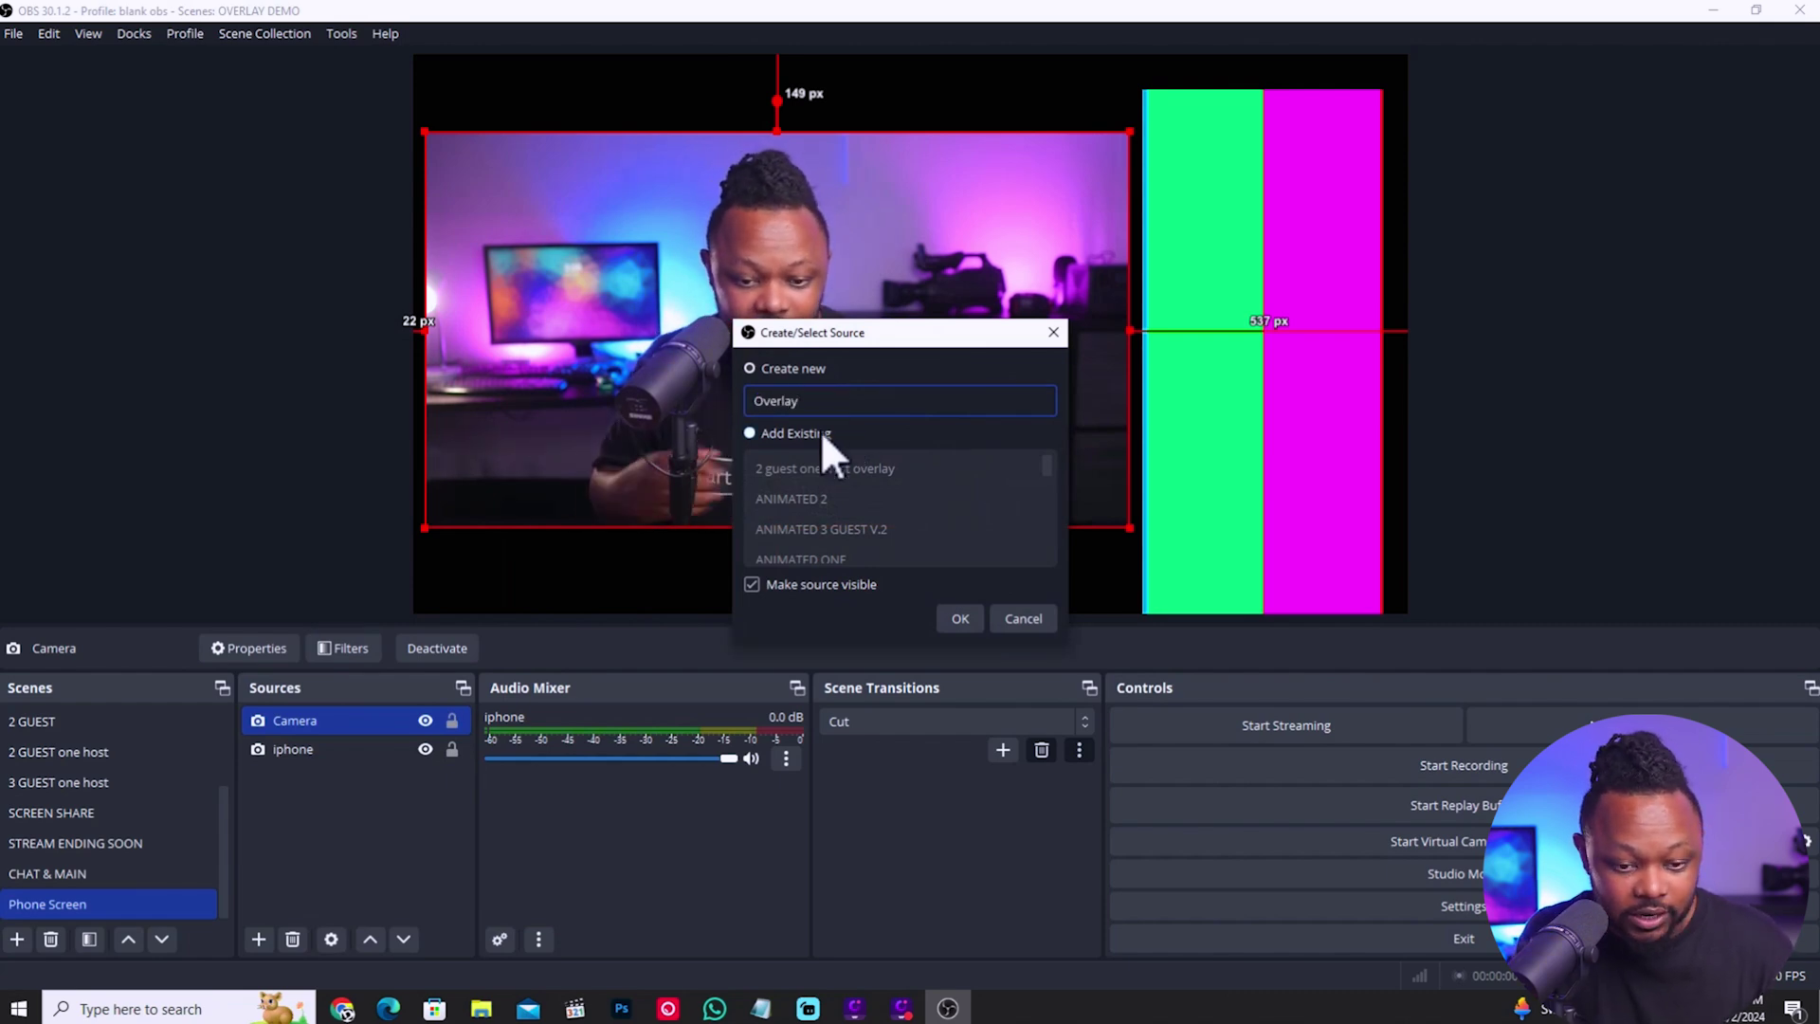
{"action": "left_click", "coordinate": [960, 619]}
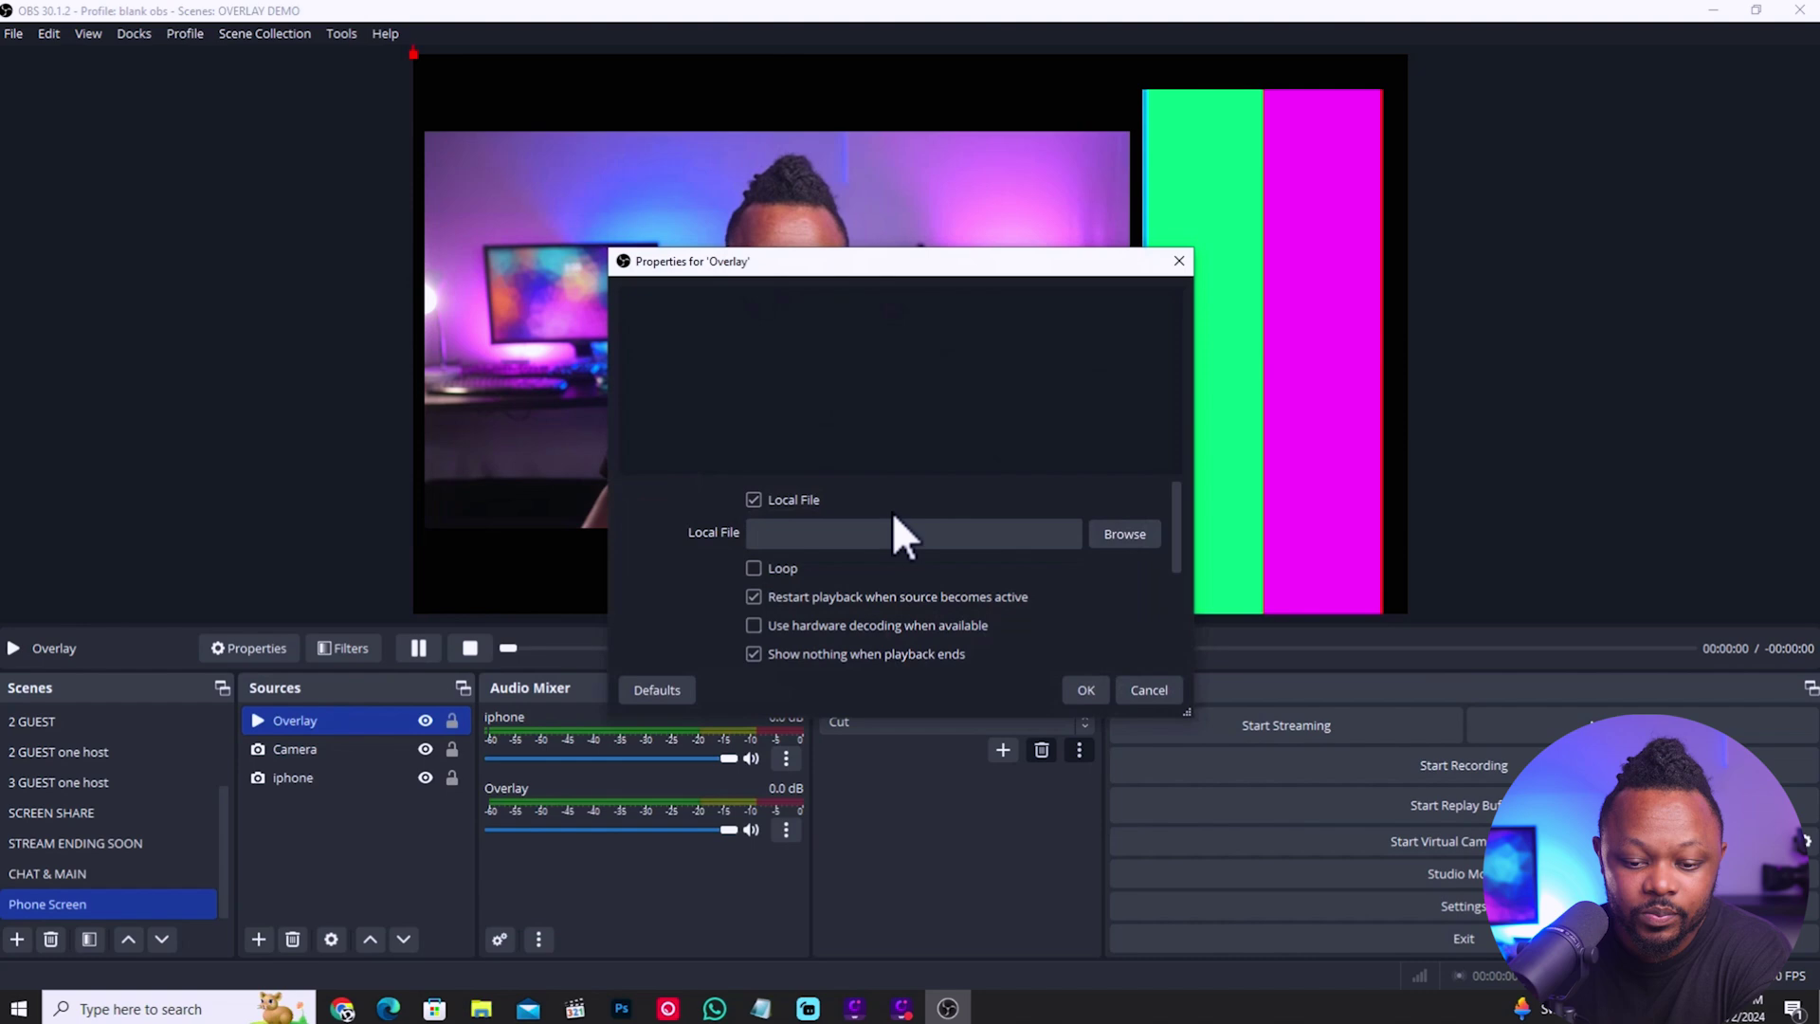
Set the Overlay source to loop and load Cheering blue background.mp4 from the Delivery folder inside Downloads > All Animations (2).
{"action": "left_click", "coordinate": [754, 569]}
{"action": "left_click", "coordinate": [1122, 532]}
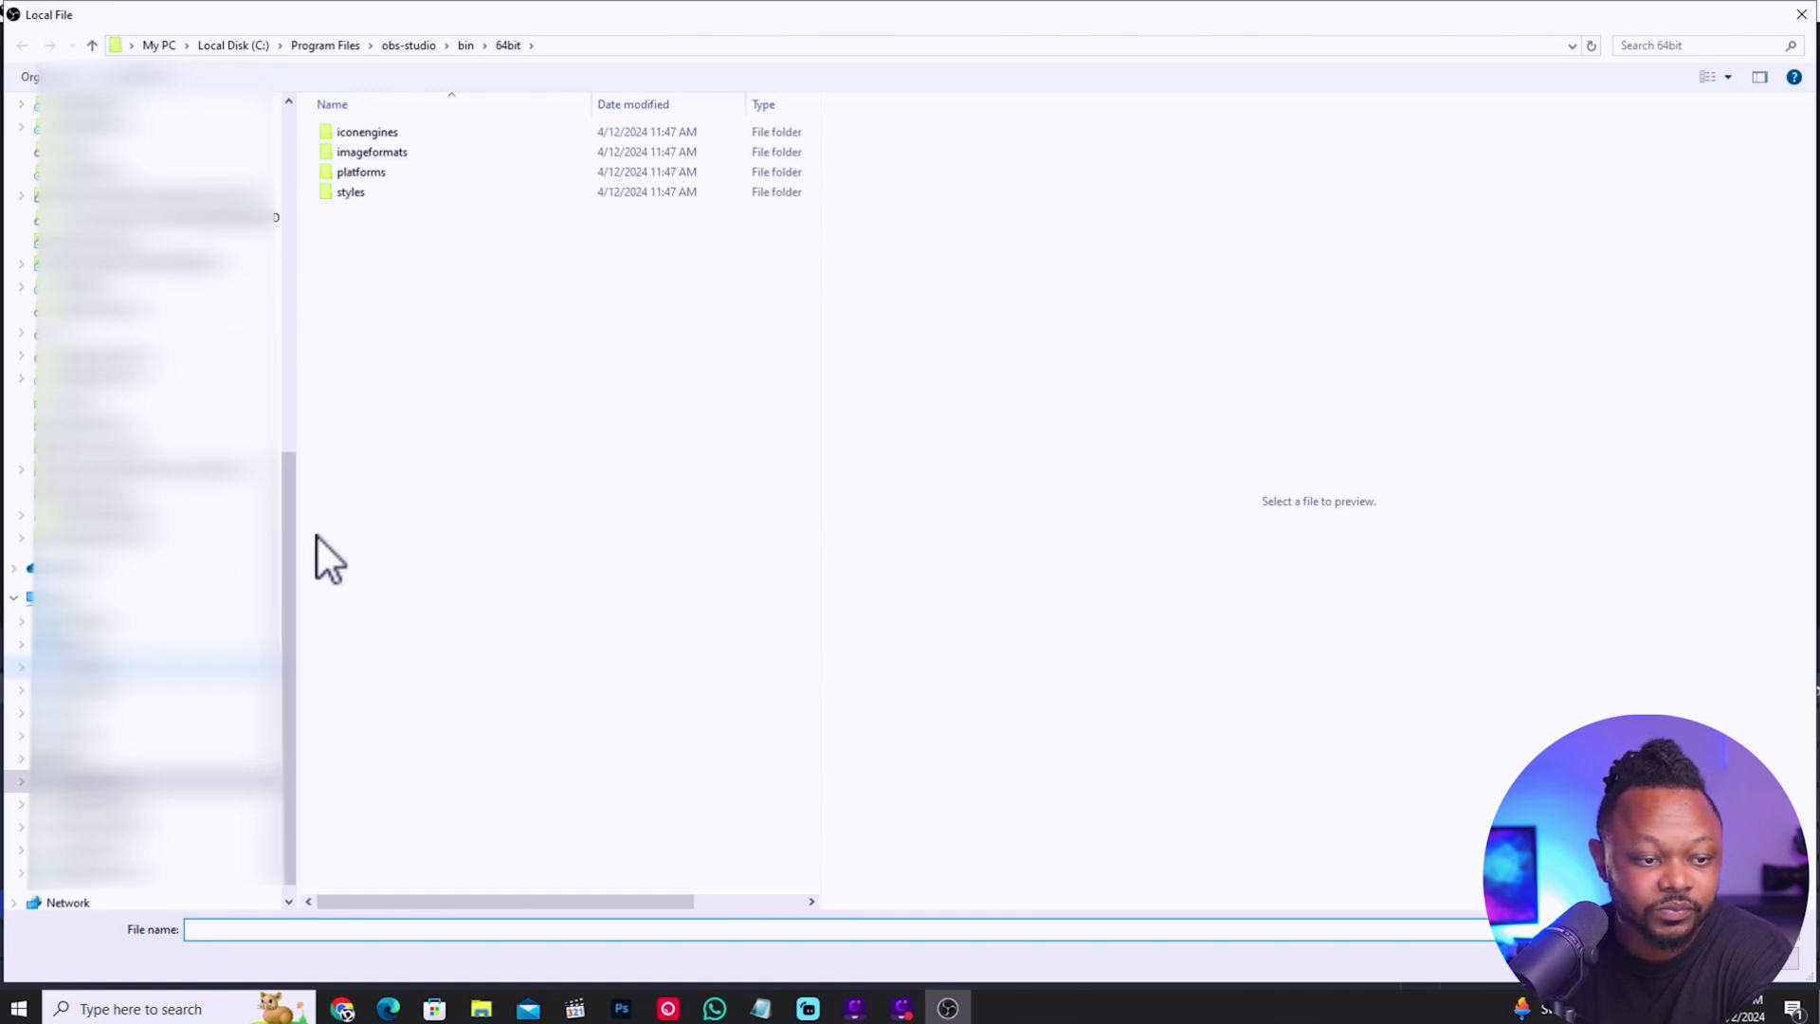
{"action": "left_click", "coordinate": [76, 689]}
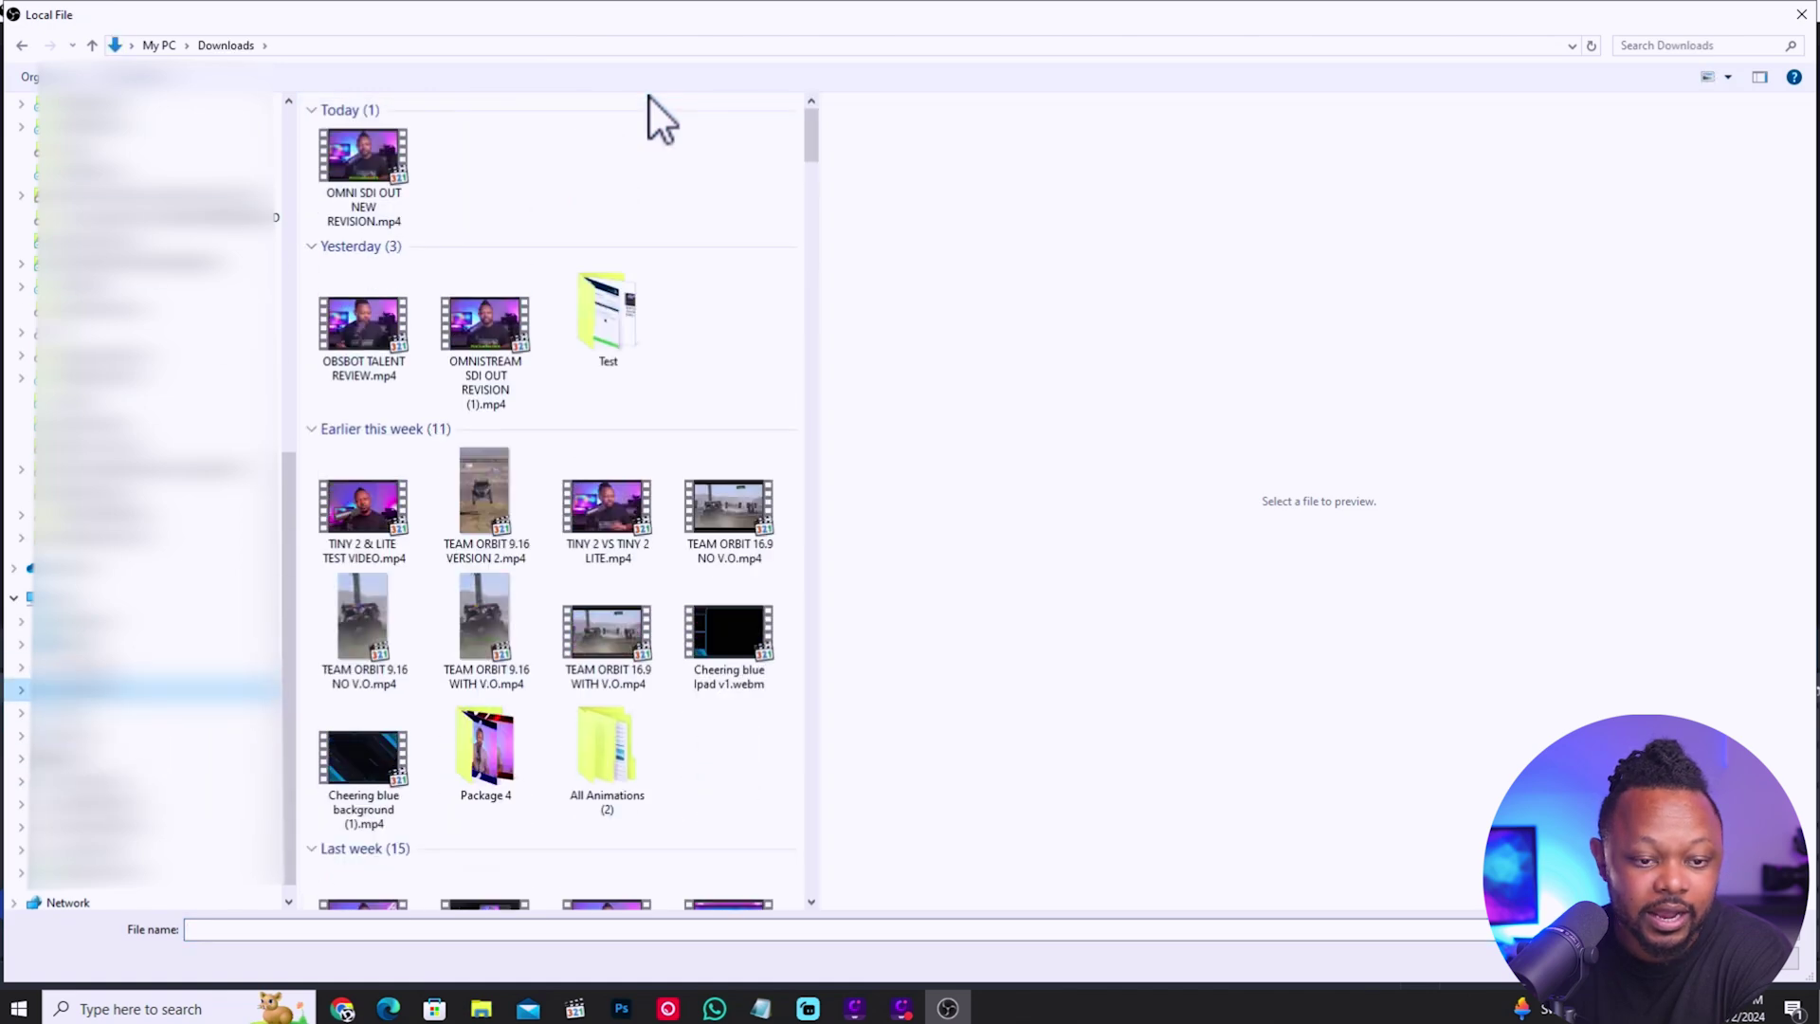
{"action": "left_click_drag", "start_coordinate": [817, 137], "coordinate": [822, 163]}
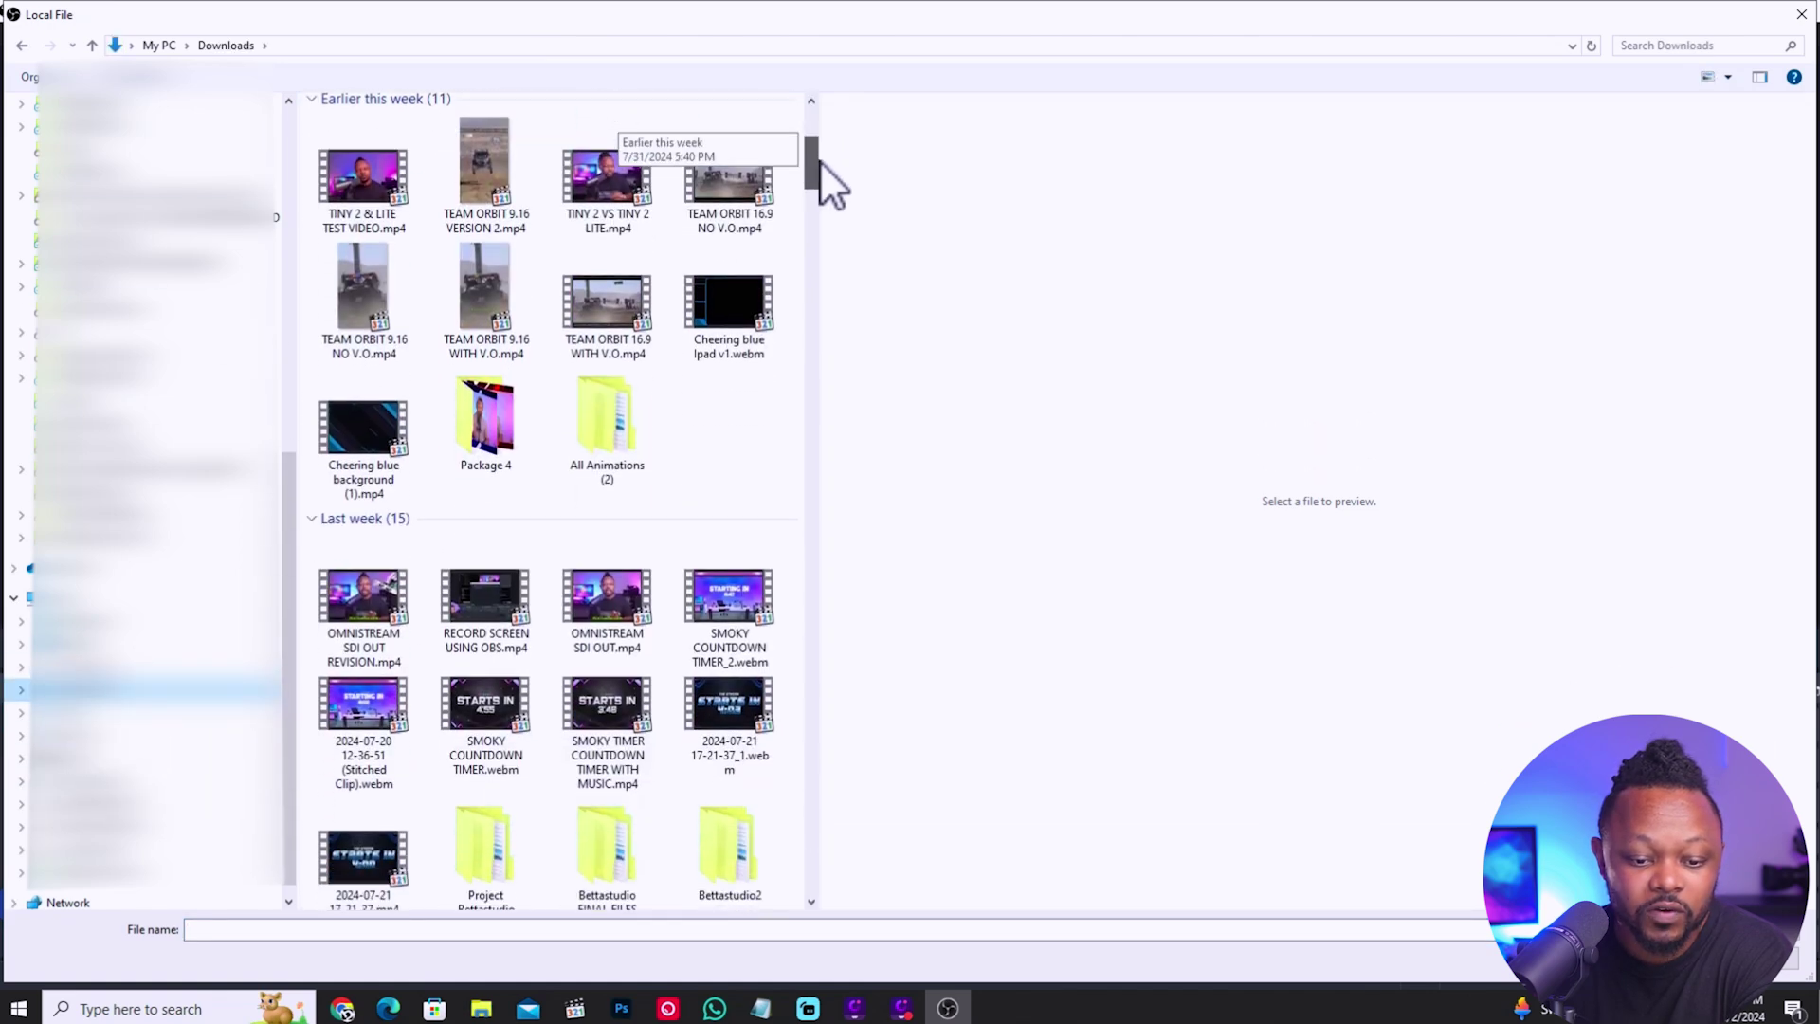
{"action": "double_click", "coordinate": [614, 462]}
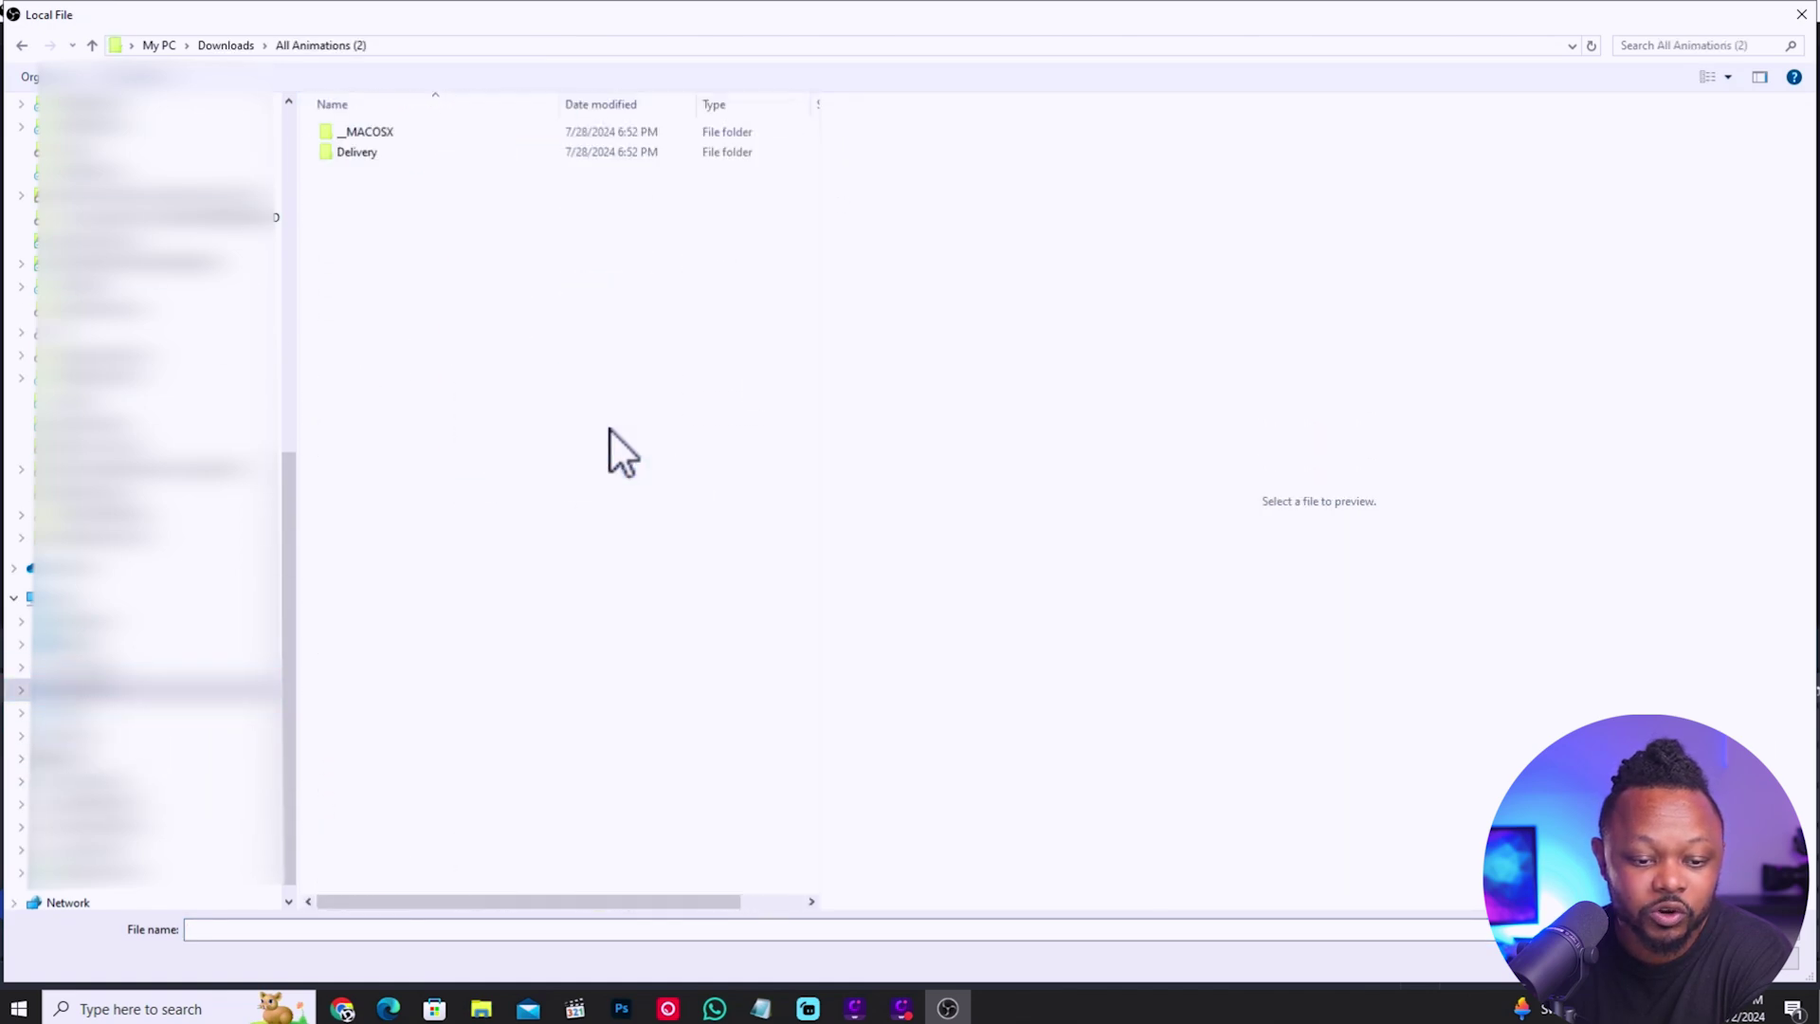
{"action": "double_click", "coordinate": [370, 154]}
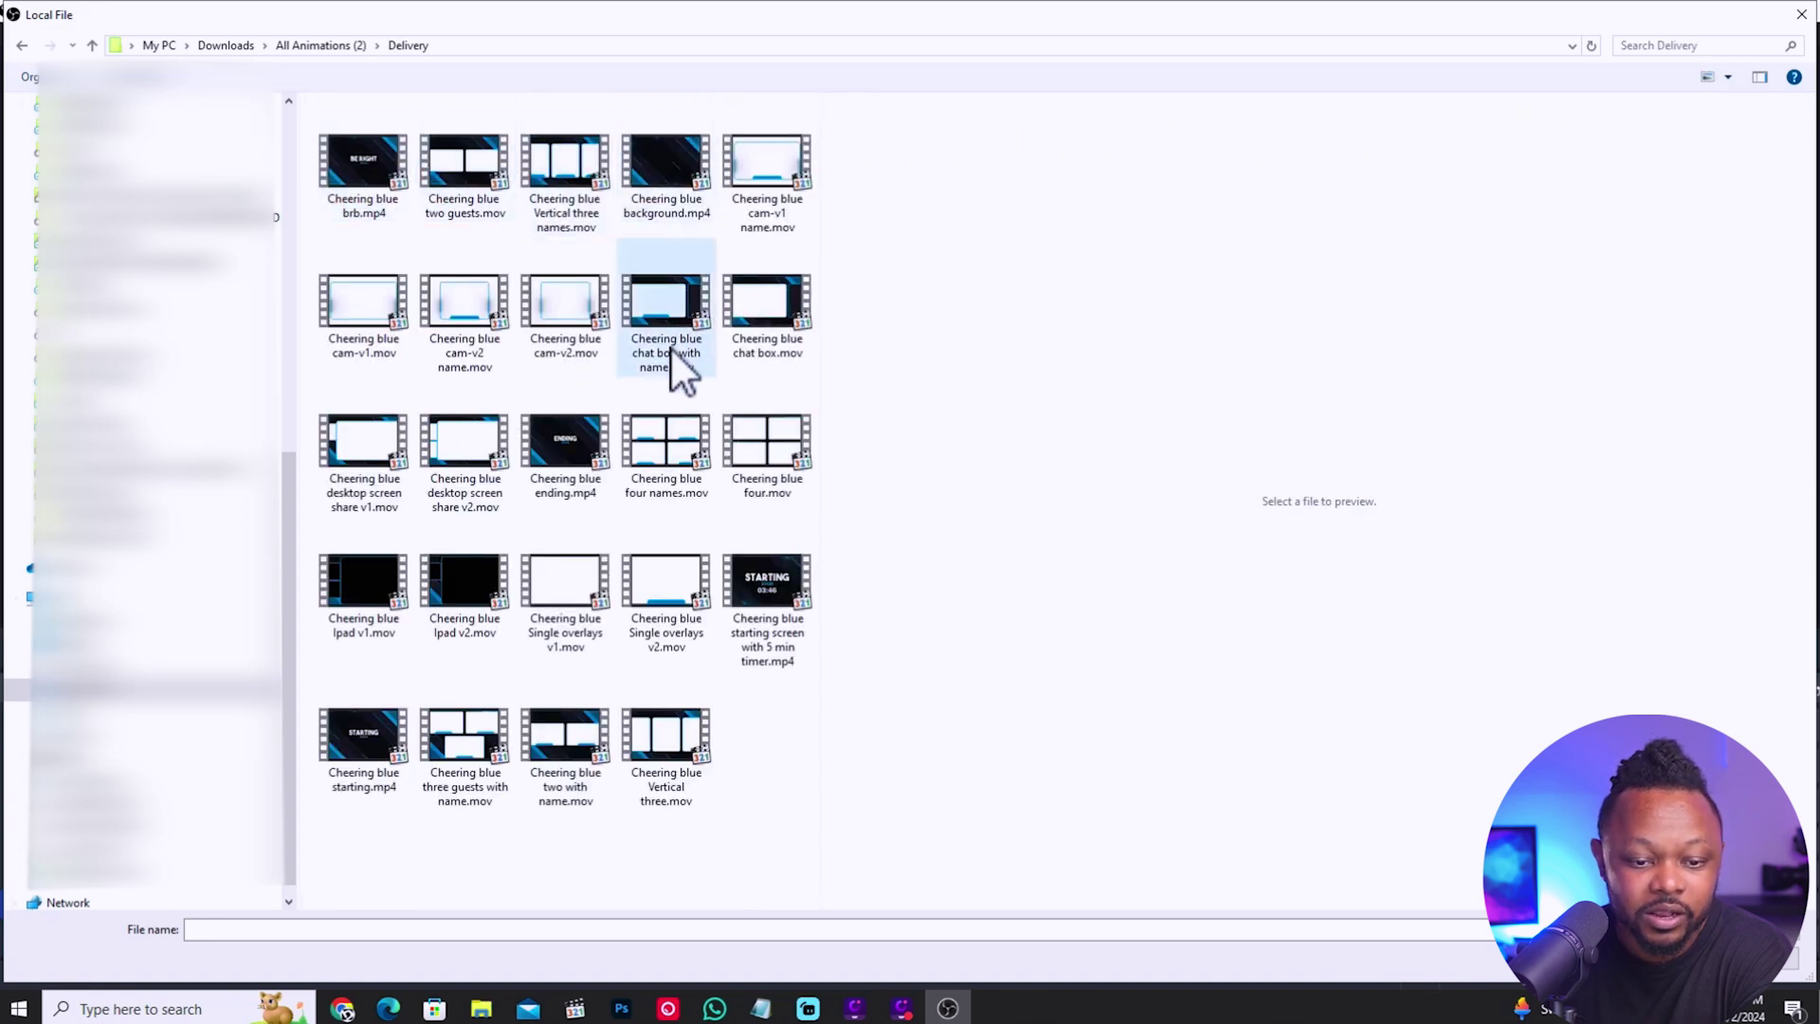
{"action": "left_click", "coordinate": [674, 185]}
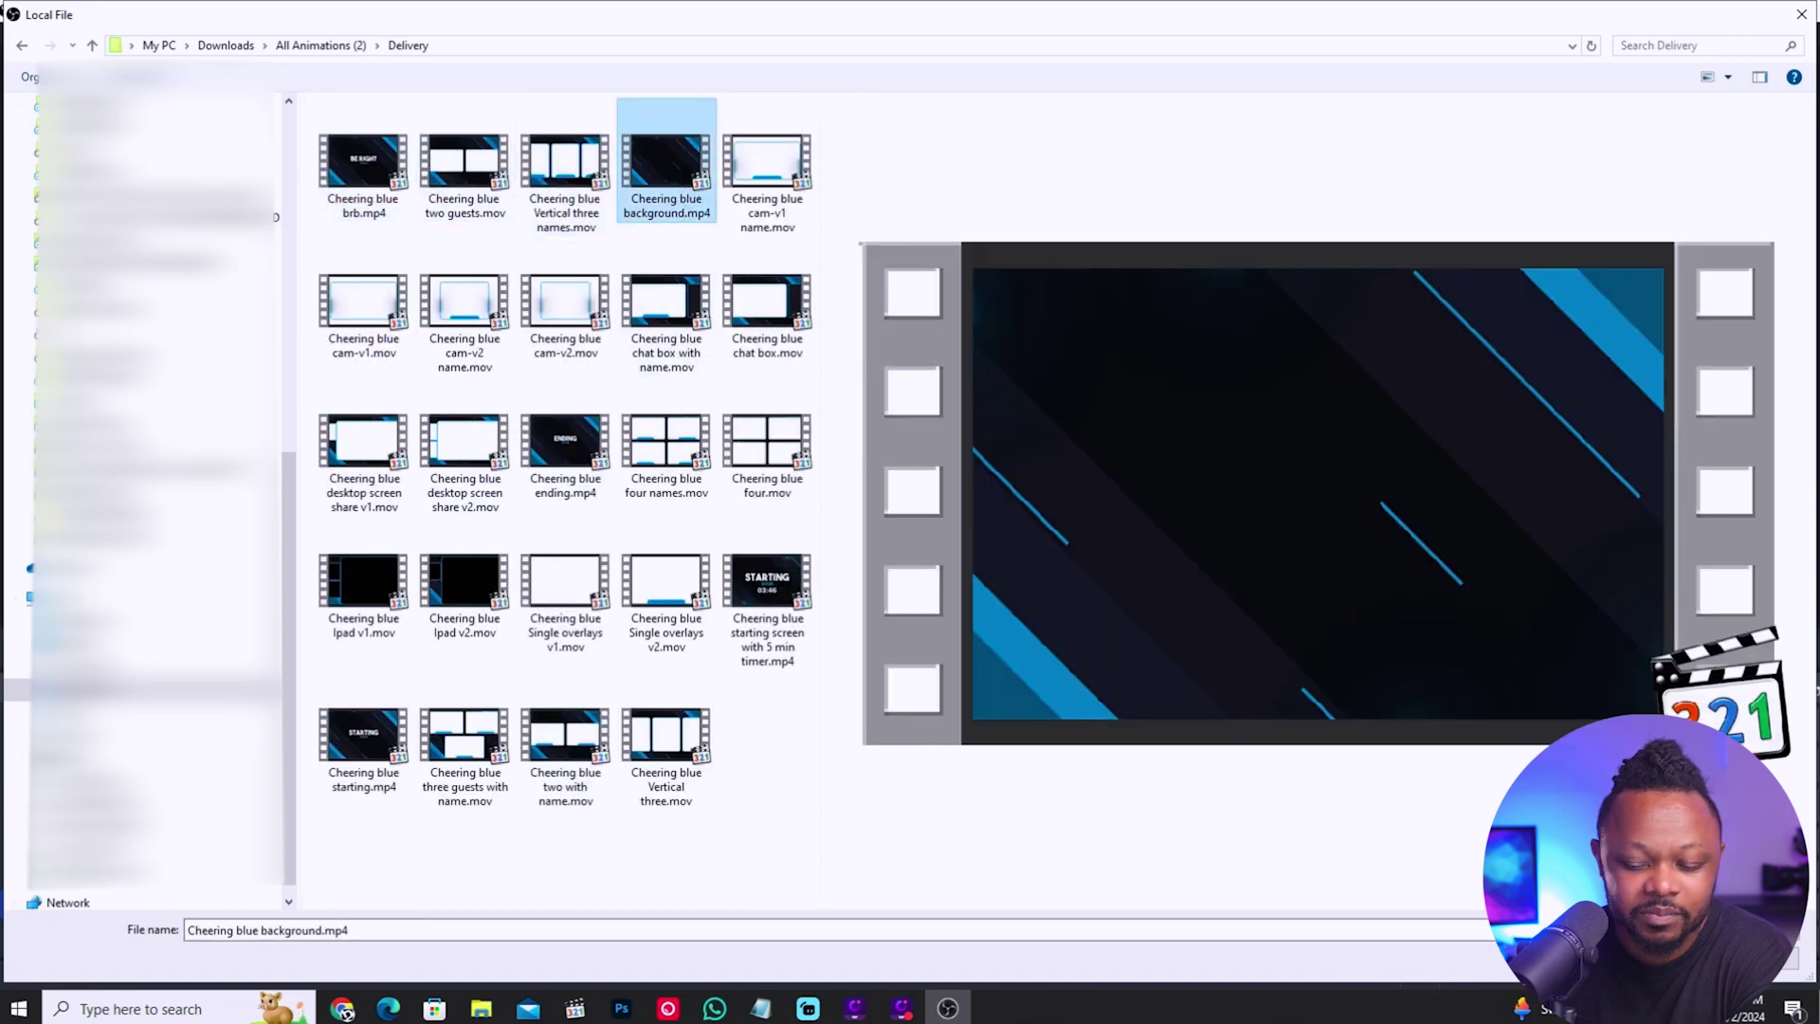
{"action": "key", "text": "Return"}
{"action": "left_click", "coordinate": [1090, 689]}
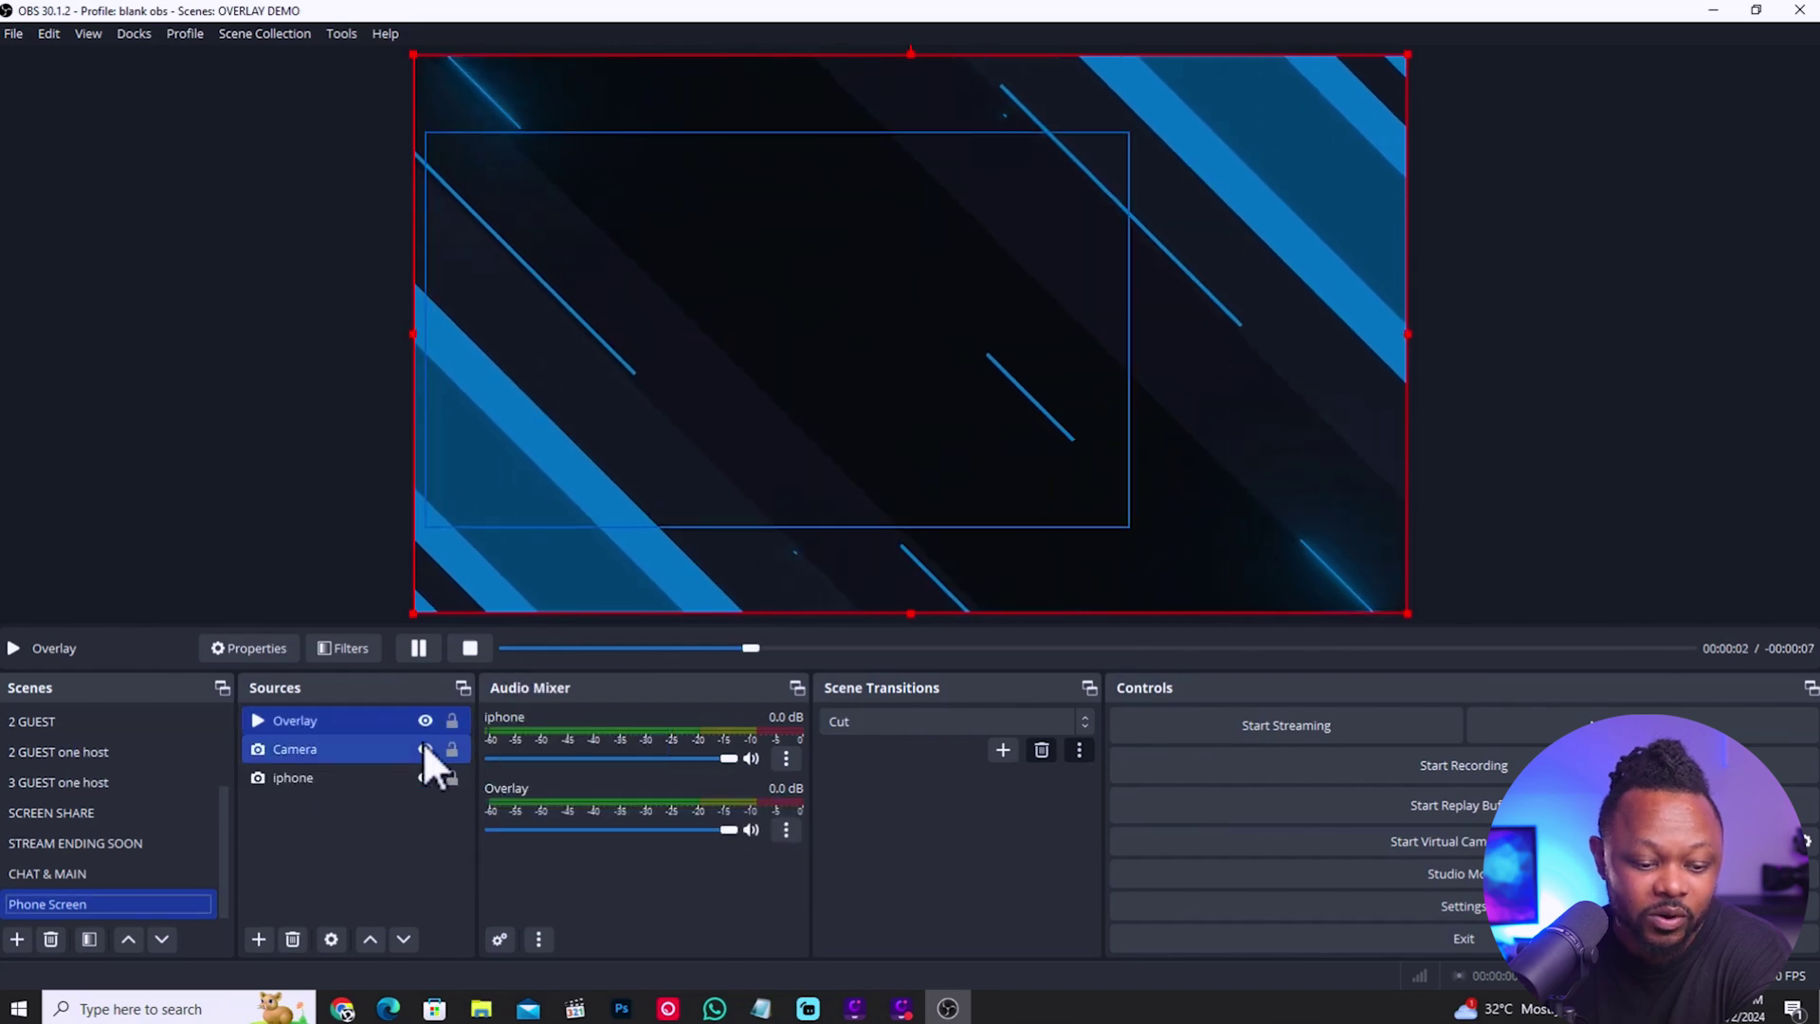
Move the Overlay source below the Camera and iphone sources and lock it in place.
{"action": "left_click_drag", "start_coordinate": [331, 727], "coordinate": [316, 794]}
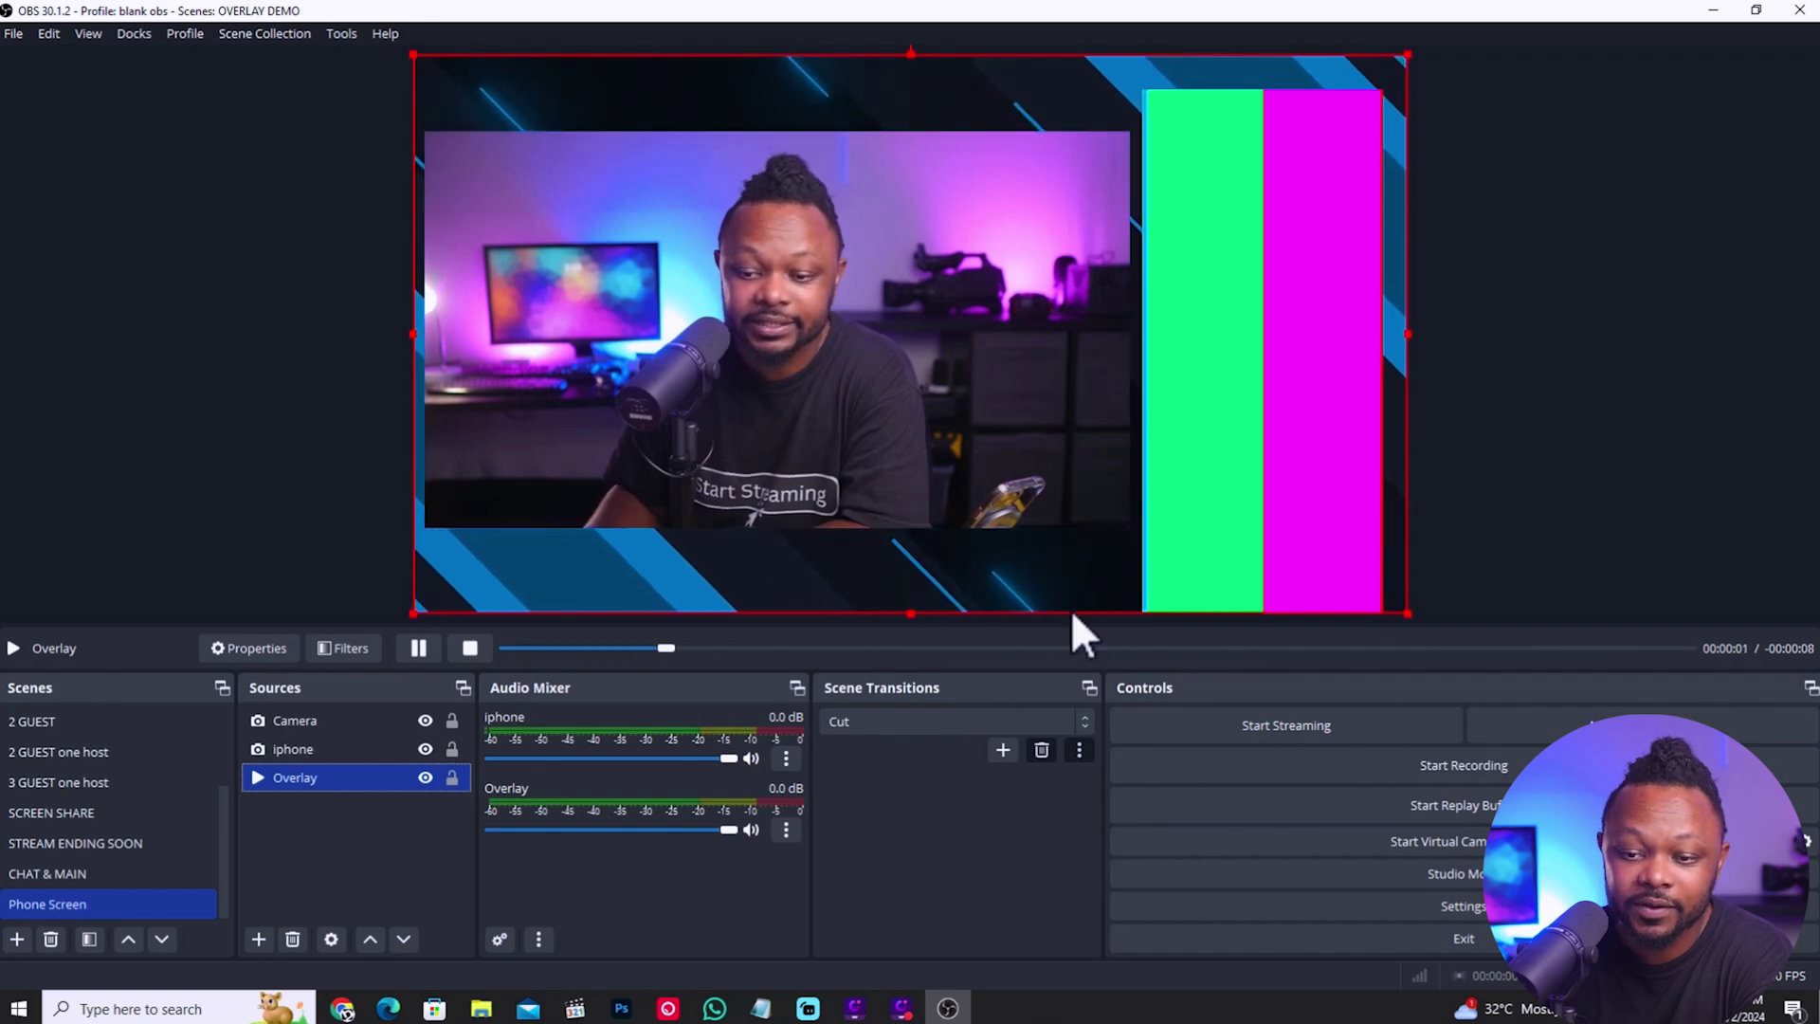
{"action": "left_click", "coordinate": [1288, 459]}
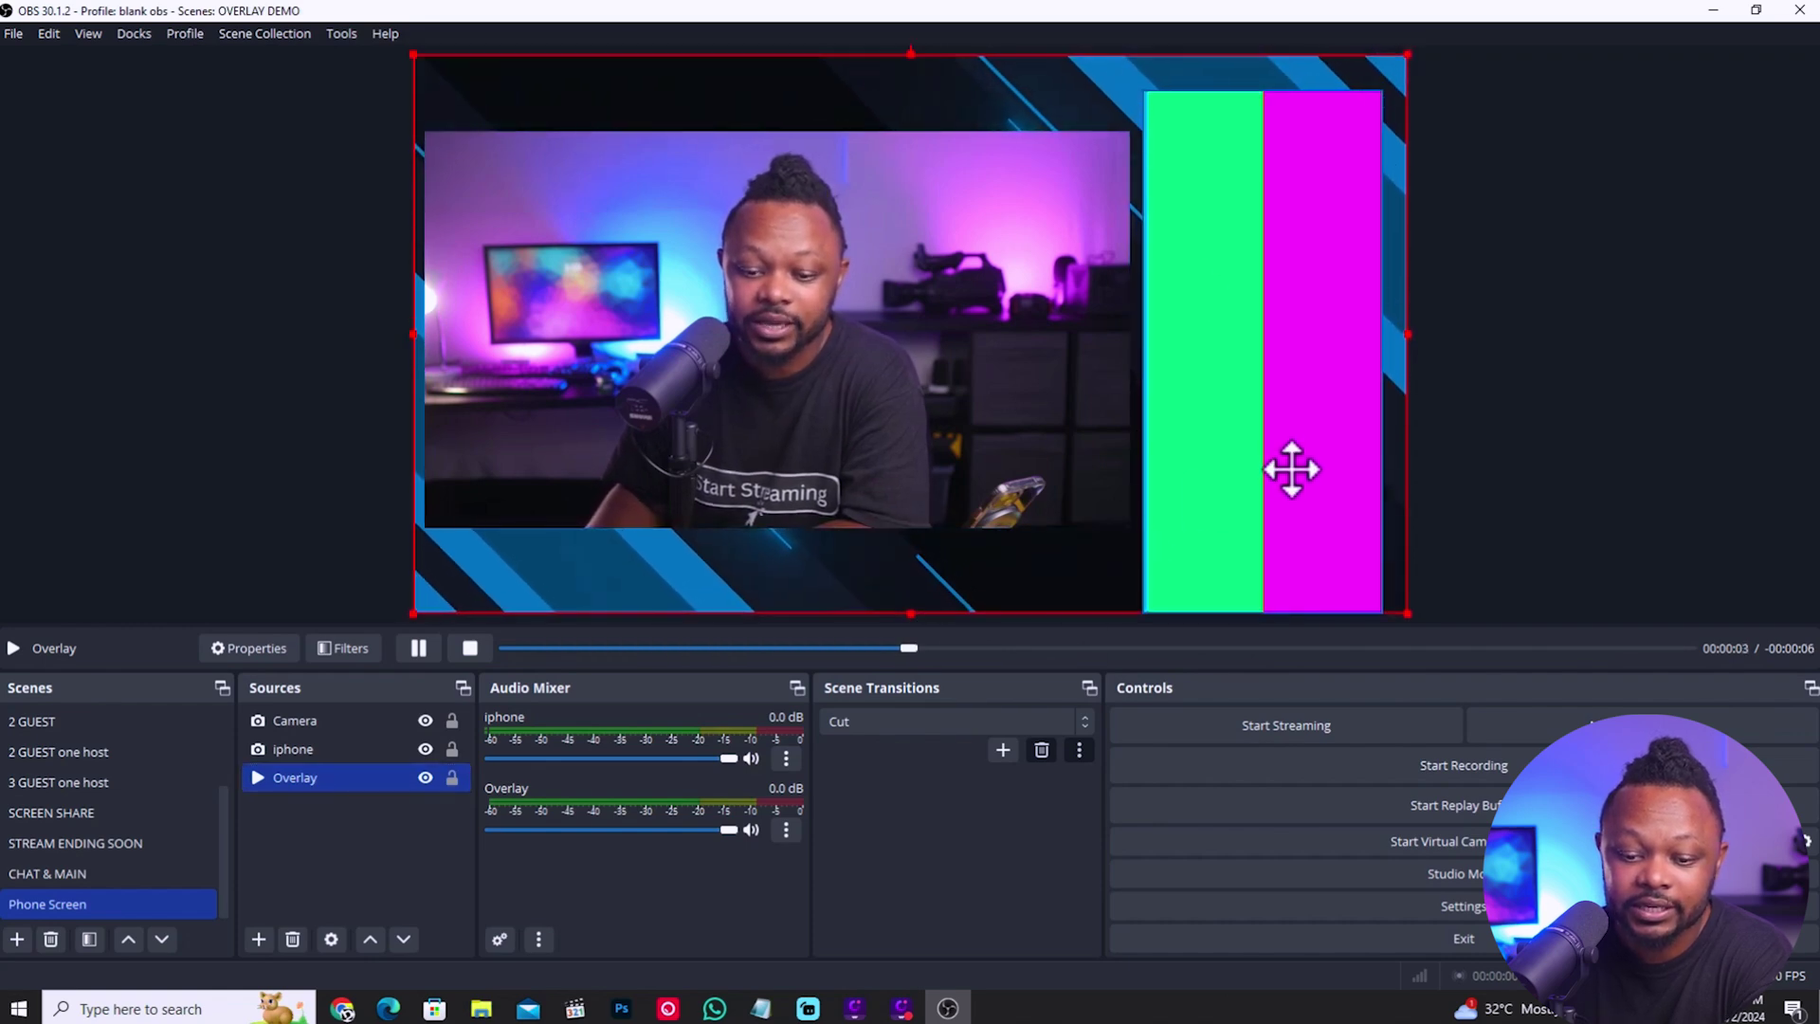
{"action": "left_click", "coordinate": [452, 777]}
Reposition the iphone source about 36 px from the canvas's top edge and 33 px from its right edge, and select the Camera source.
{"action": "left_click", "coordinate": [948, 296]}
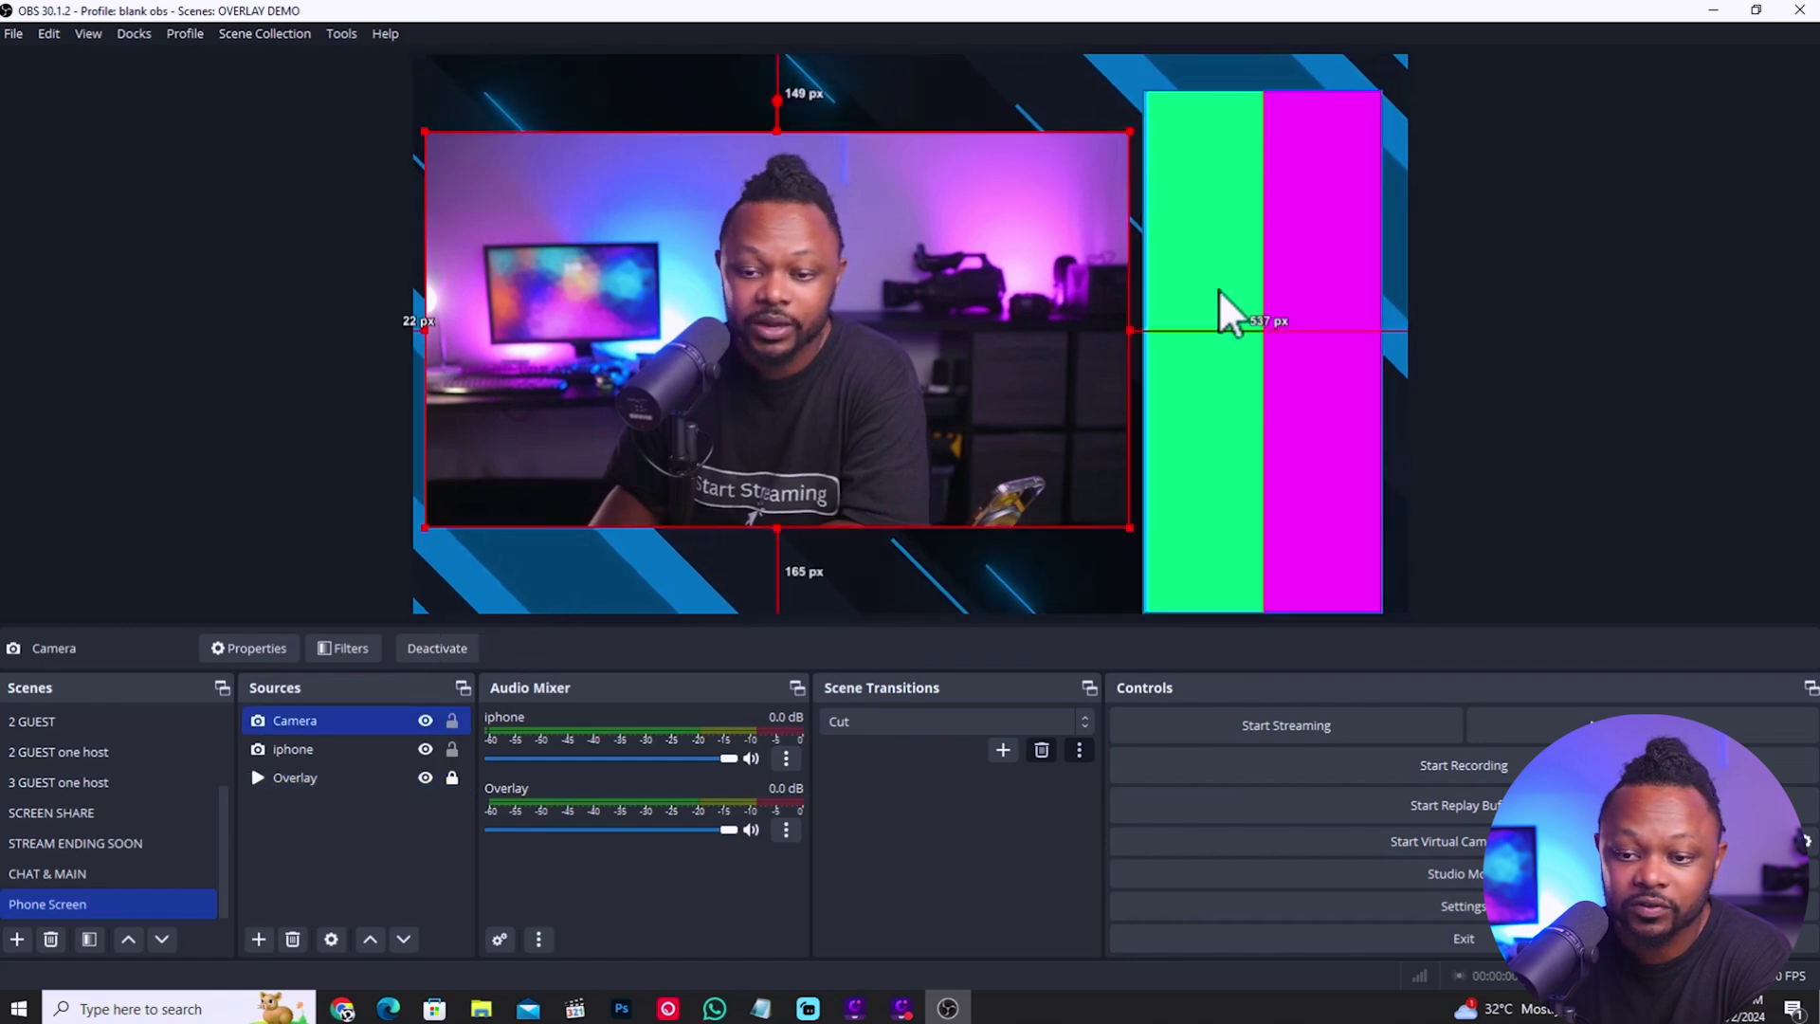
{"action": "left_click", "coordinate": [1232, 288]}
{"action": "left_click_drag", "start_coordinate": [1248, 284], "coordinate": [1308, 304]}
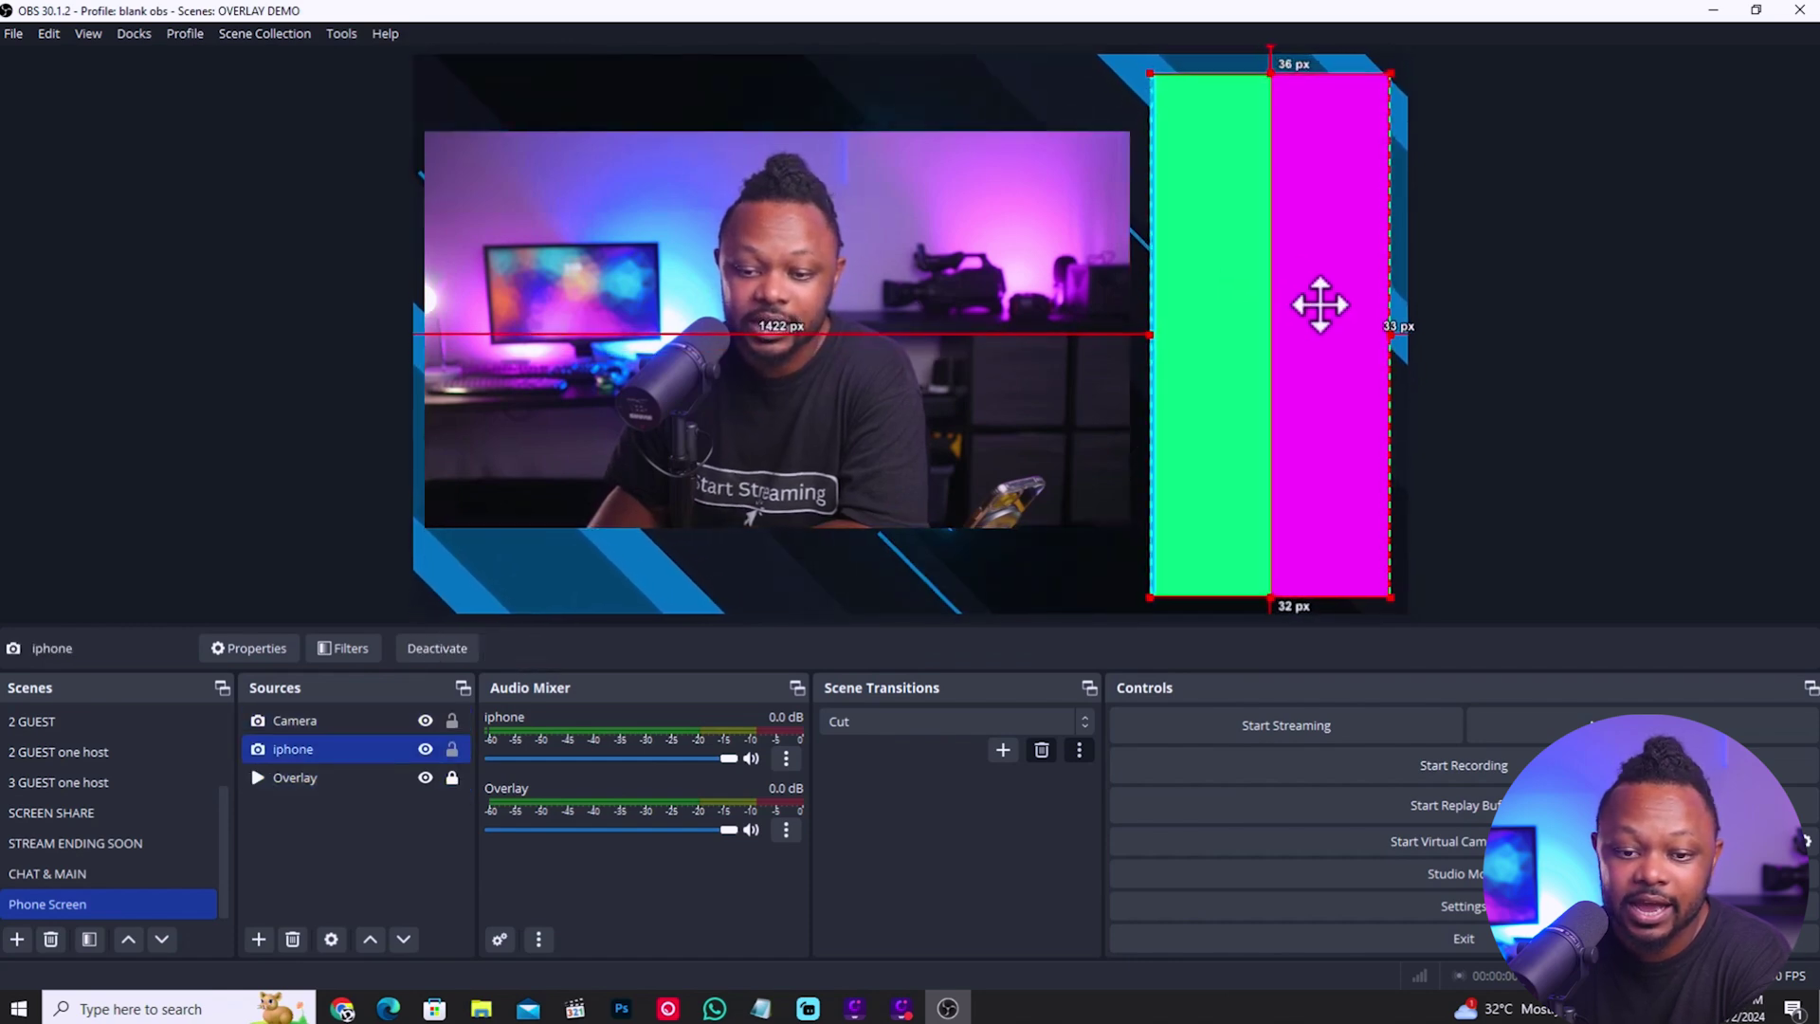
{"action": "left_click", "coordinate": [902, 389]}
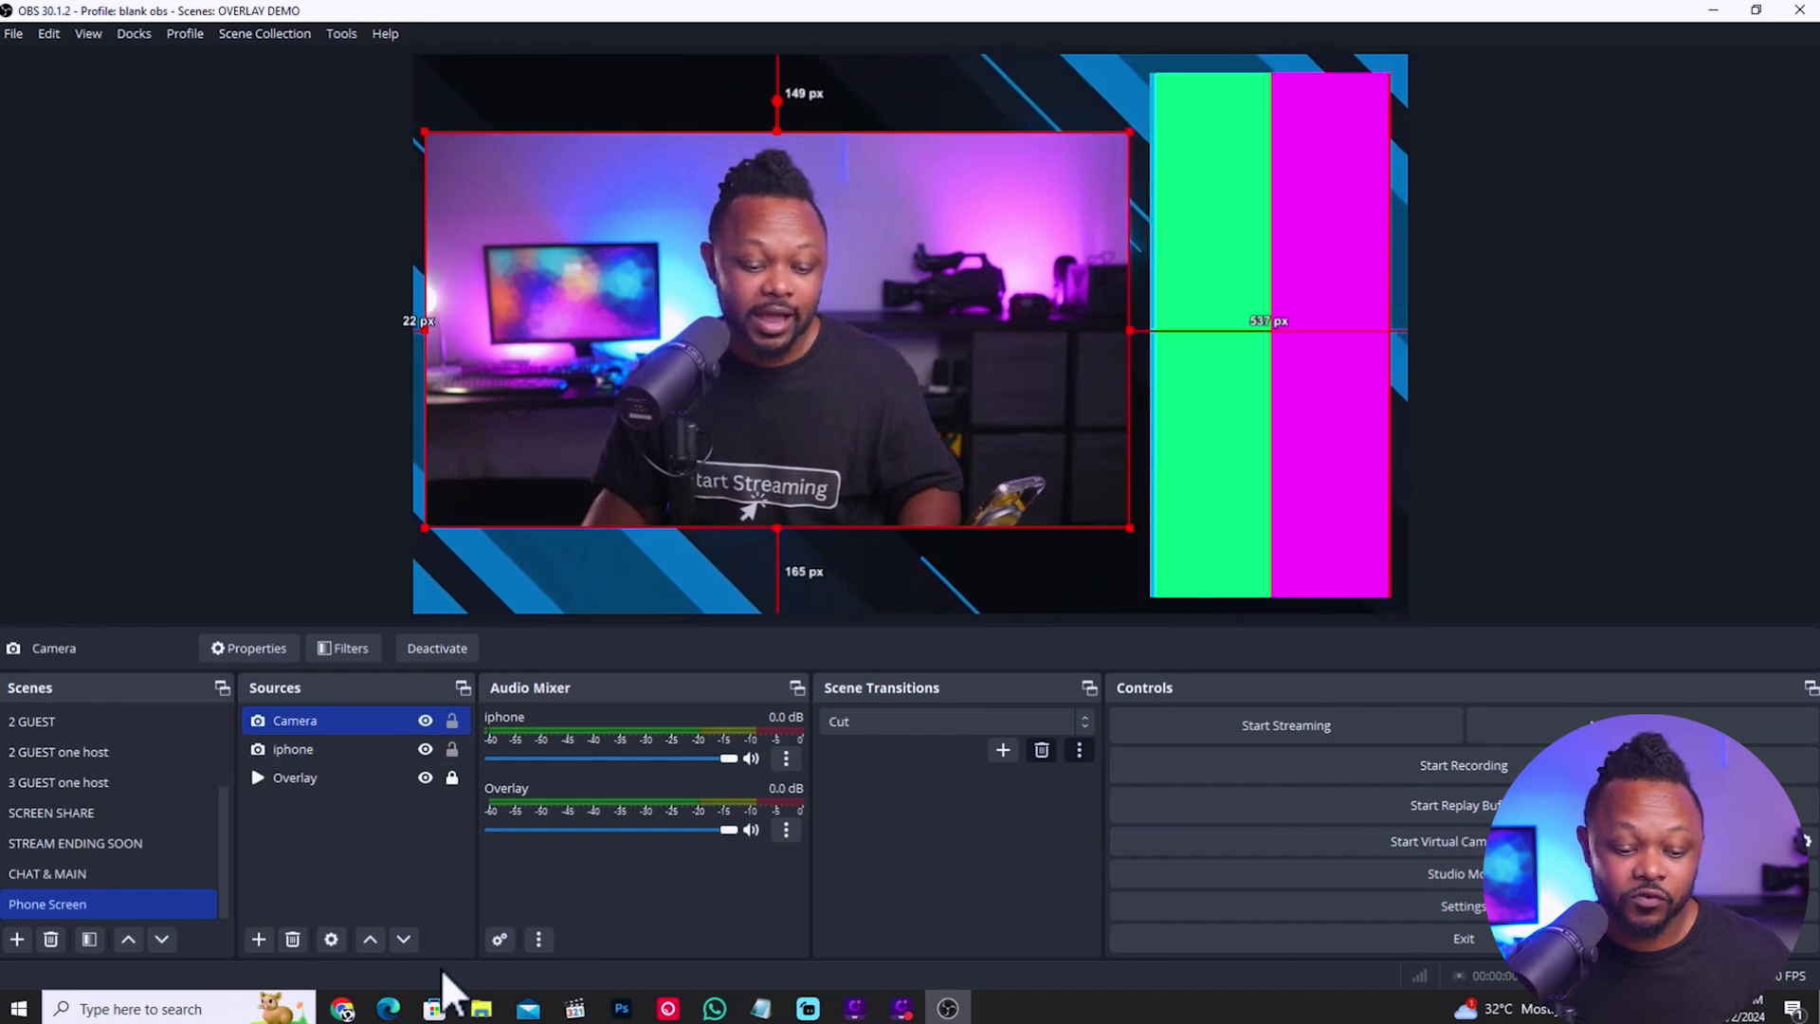
Switch to Chrome, go to streamtoolz.com and open the BLUE SPICE Animated Overlay Pack from the animated overlays collection.
{"action": "left_click", "coordinate": [342, 1008]}
{"action": "type", "text": "streamtoolz.com"}
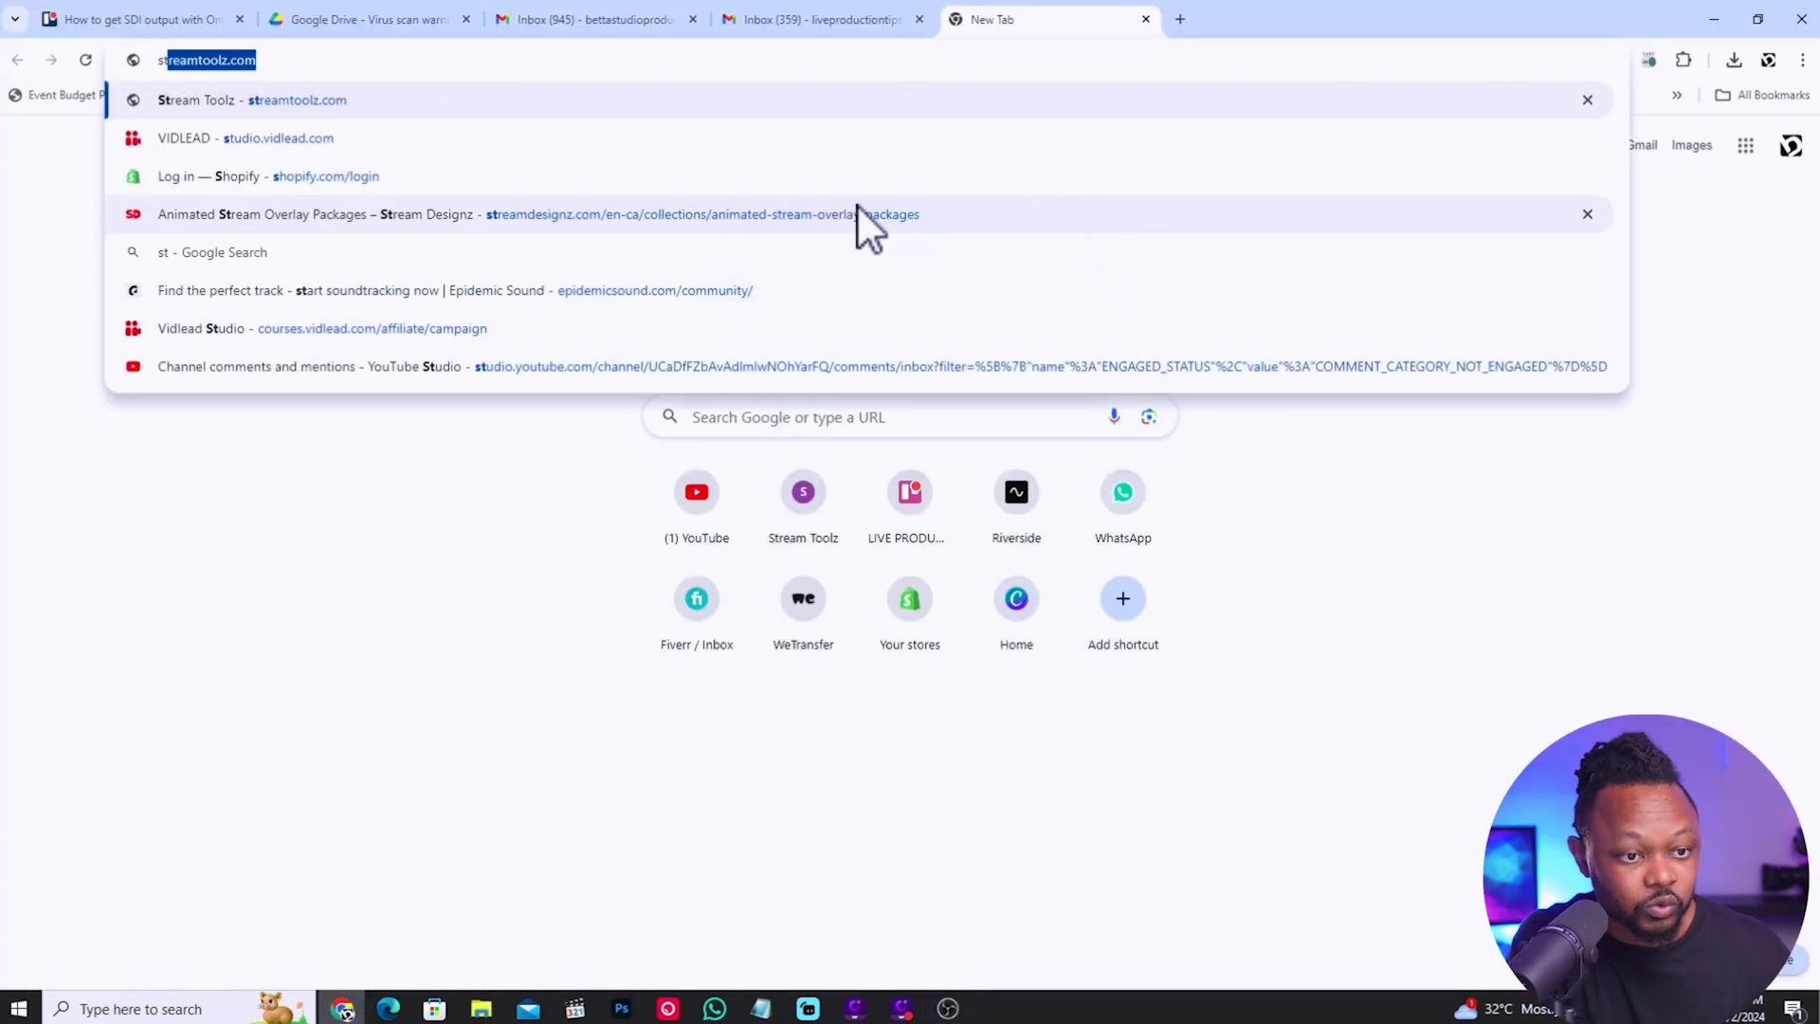
{"action": "key", "text": "Return"}
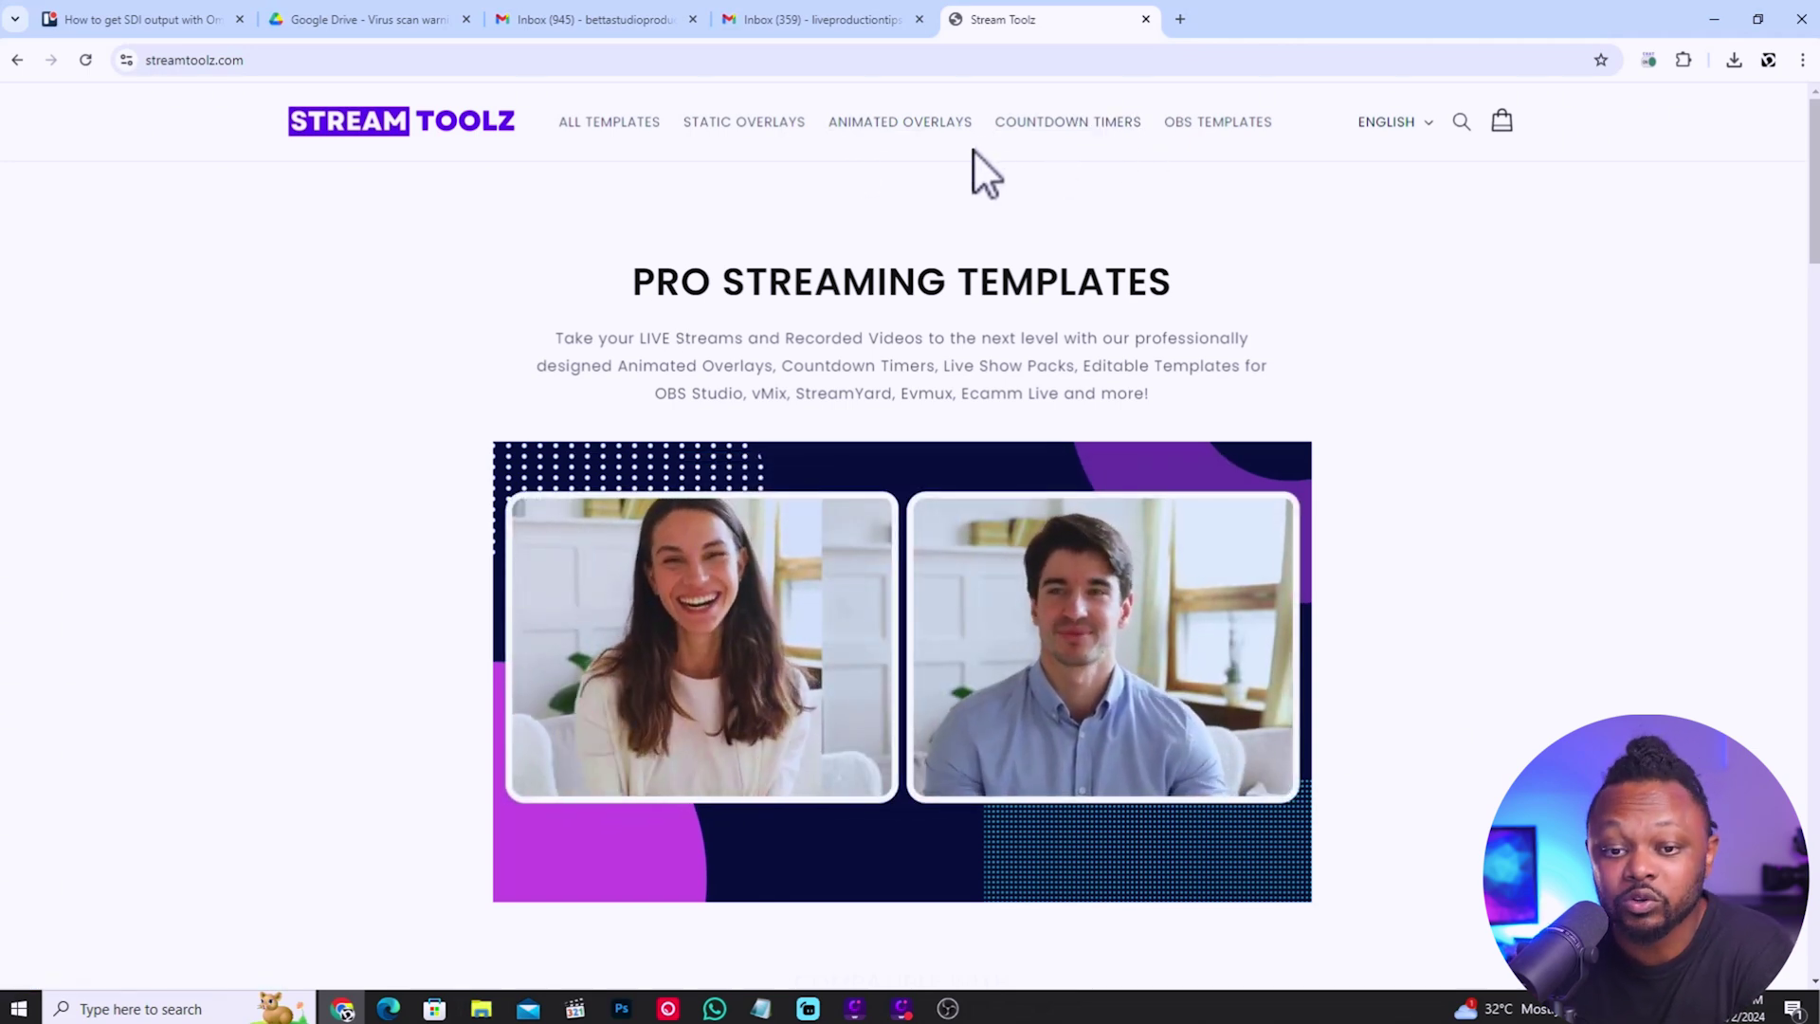
{"action": "left_click", "coordinate": [914, 125]}
{"action": "left_click", "coordinate": [1334, 519]}
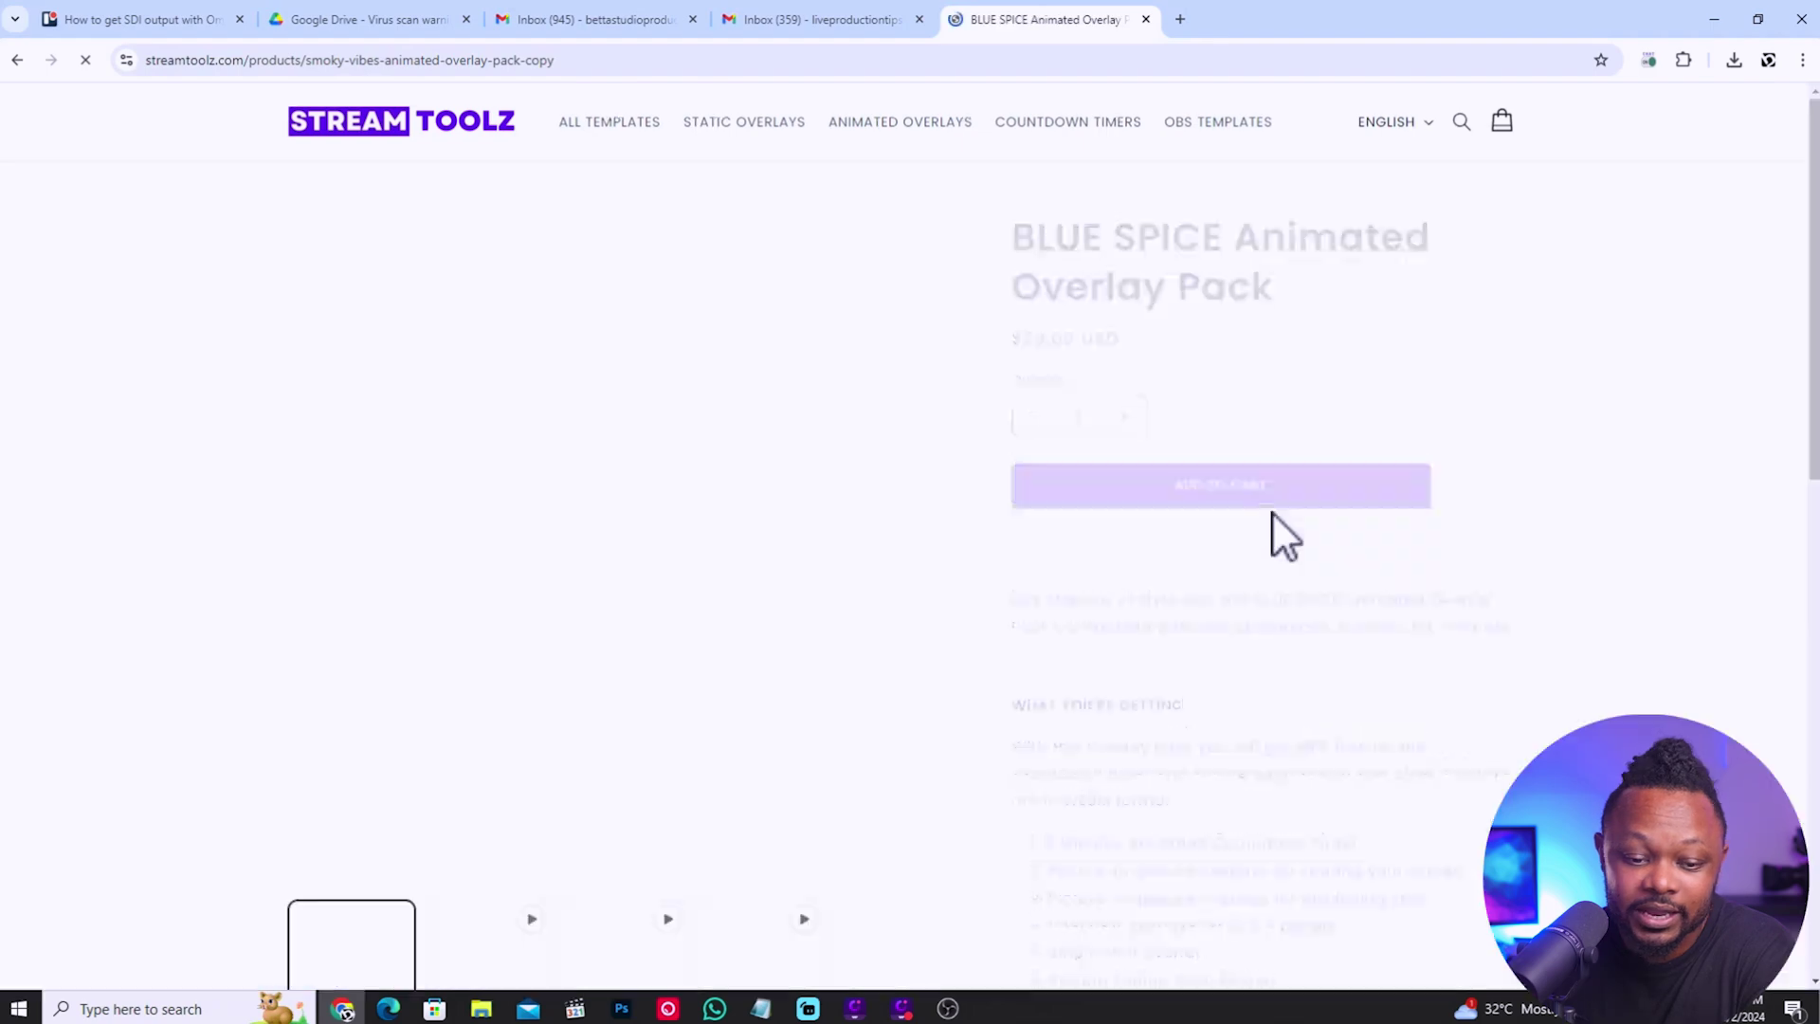
View the three demo videos in the BLUE SPICE pack's product gallery.
{"action": "scroll", "coordinate": [545, 642], "scroll_direction": "down", "scroll_amount": 2}
{"action": "left_click", "coordinate": [502, 858]}
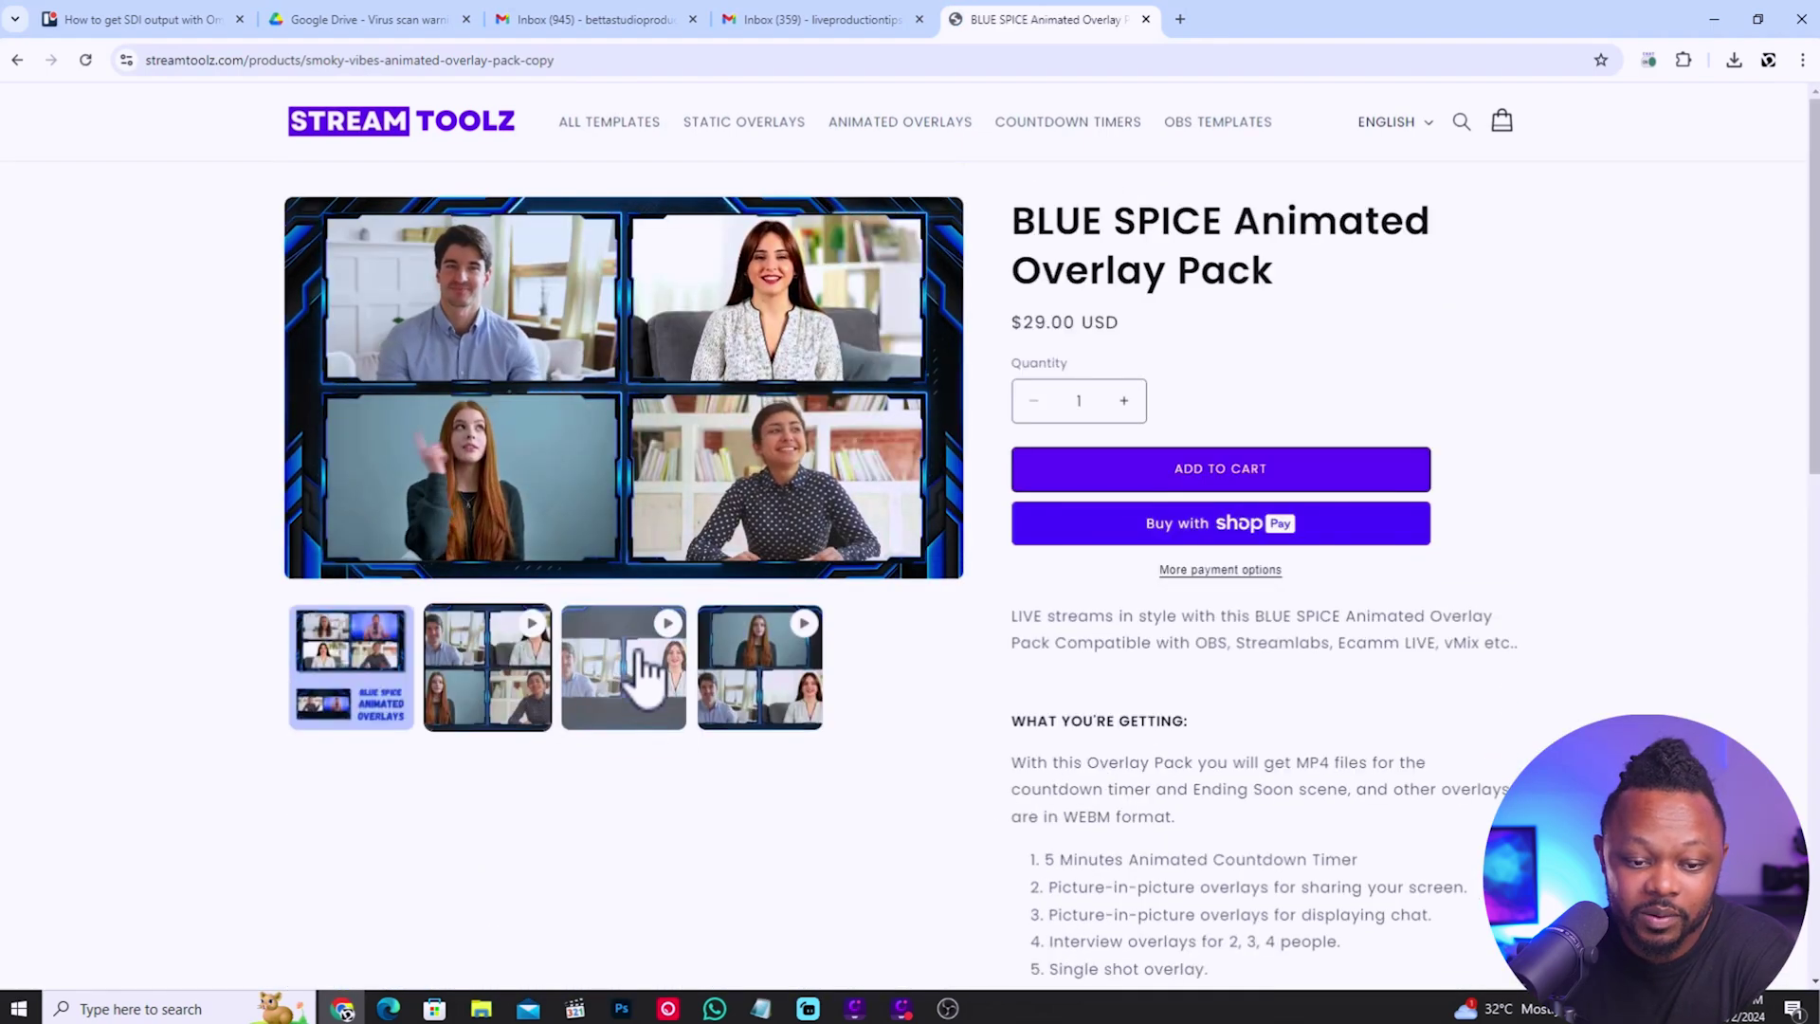
{"action": "left_click", "coordinate": [630, 664]}
{"action": "left_click", "coordinate": [783, 681]}
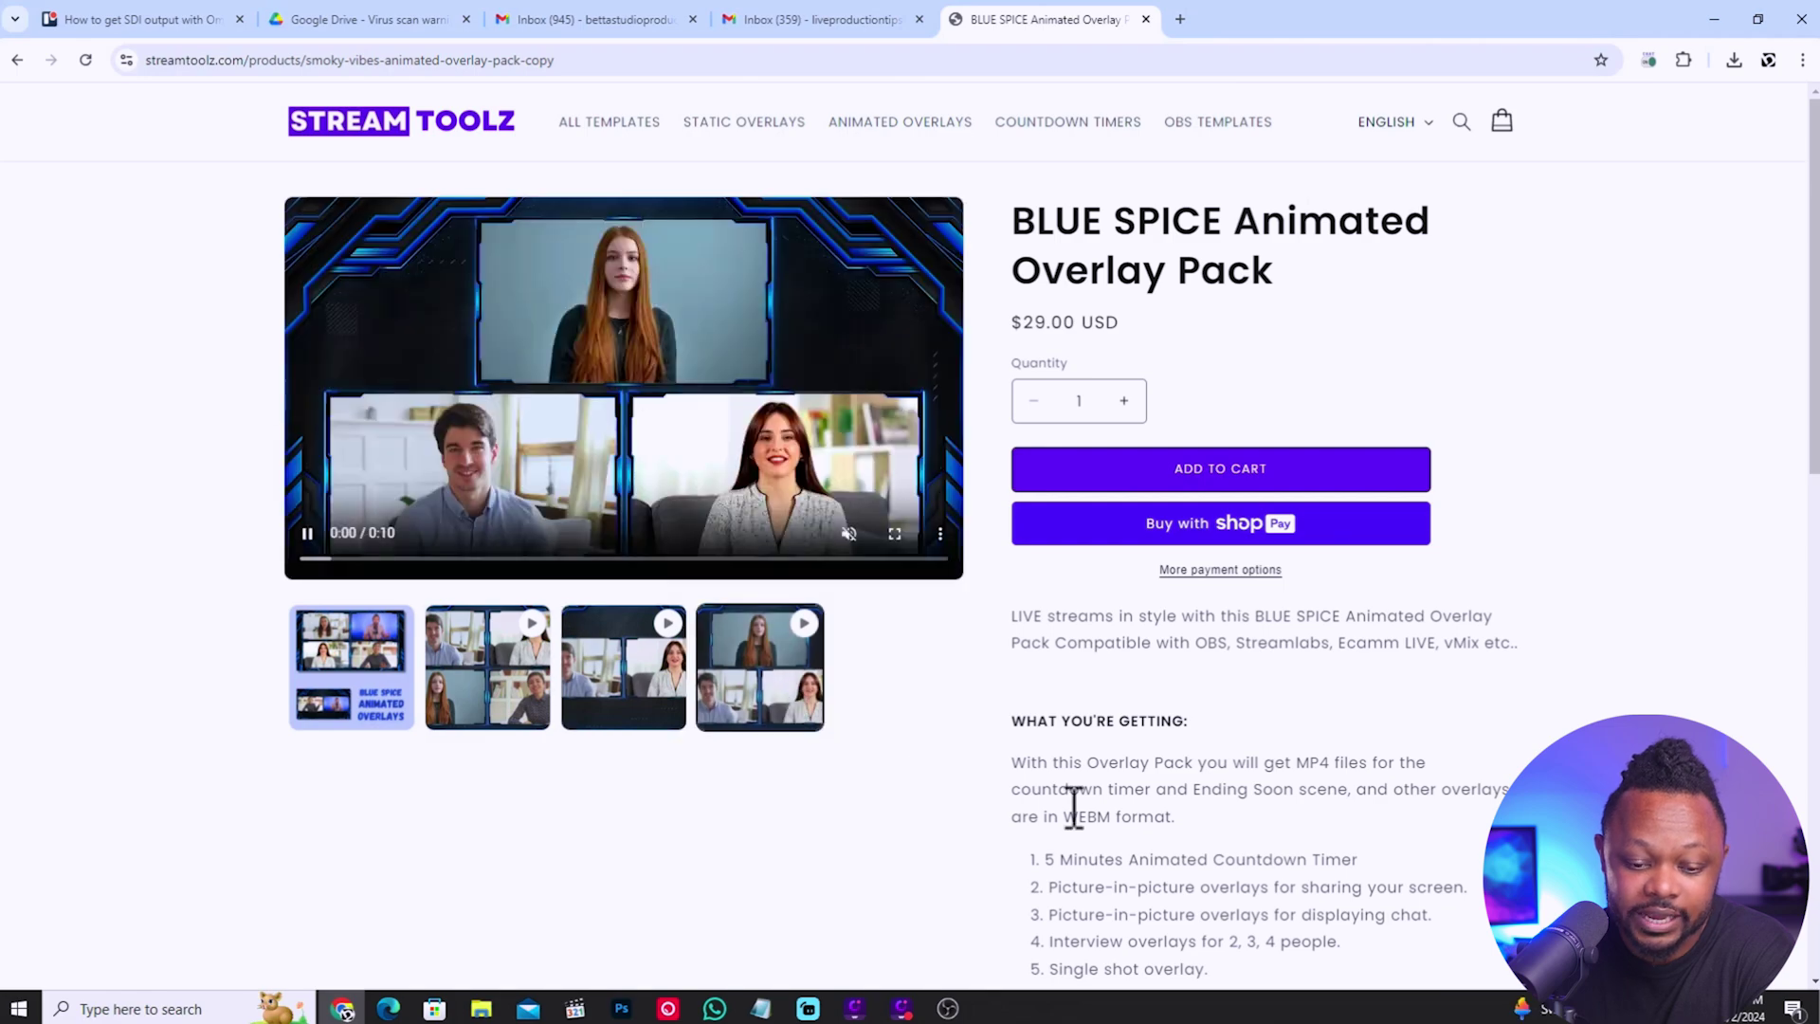
Examine the BLUE SPICE pack's contents and related packs, play its video preview, and return to OBS.
{"action": "scroll", "coordinate": [1098, 779], "scroll_direction": "down", "scroll_amount": 8}
{"action": "scroll", "coordinate": [1100, 781], "scroll_direction": "down", "scroll_amount": 2}
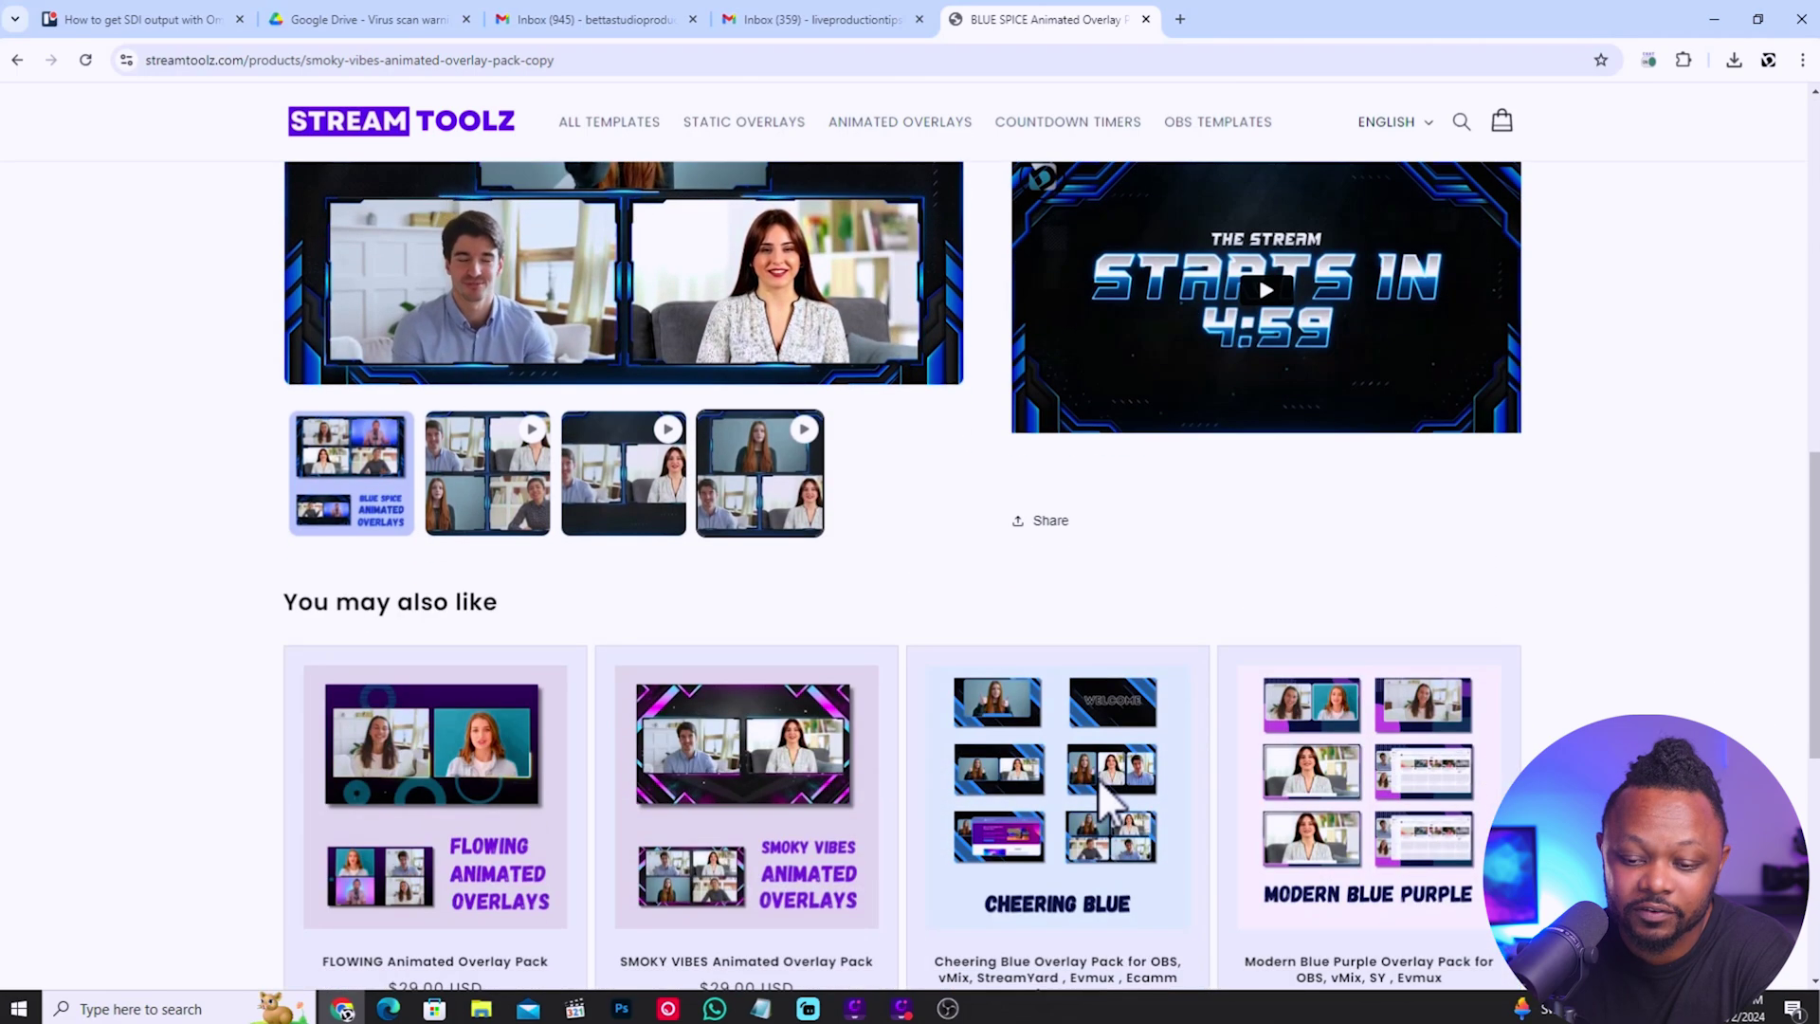
{"action": "scroll", "coordinate": [1098, 778], "scroll_direction": "up", "scroll_amount": 10}
{"action": "scroll", "coordinate": [1098, 777], "scroll_direction": "down", "scroll_amount": 8}
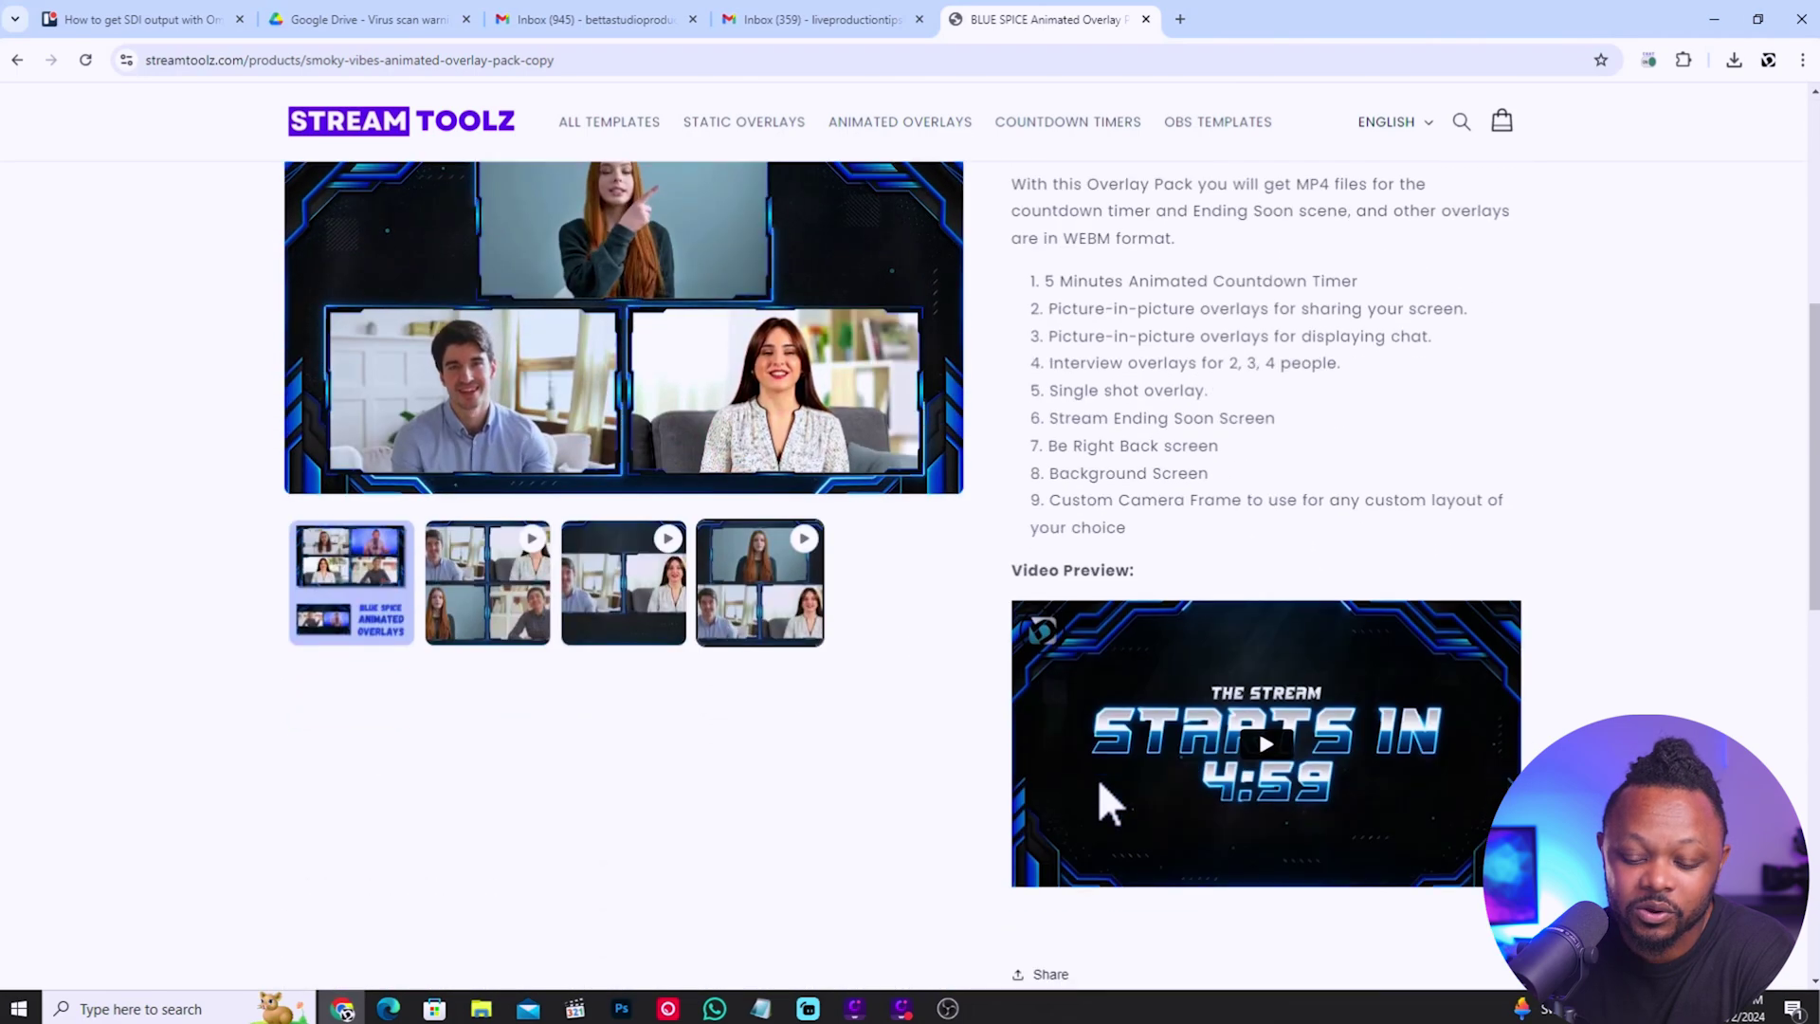
{"action": "left_click", "coordinate": [1268, 488]}
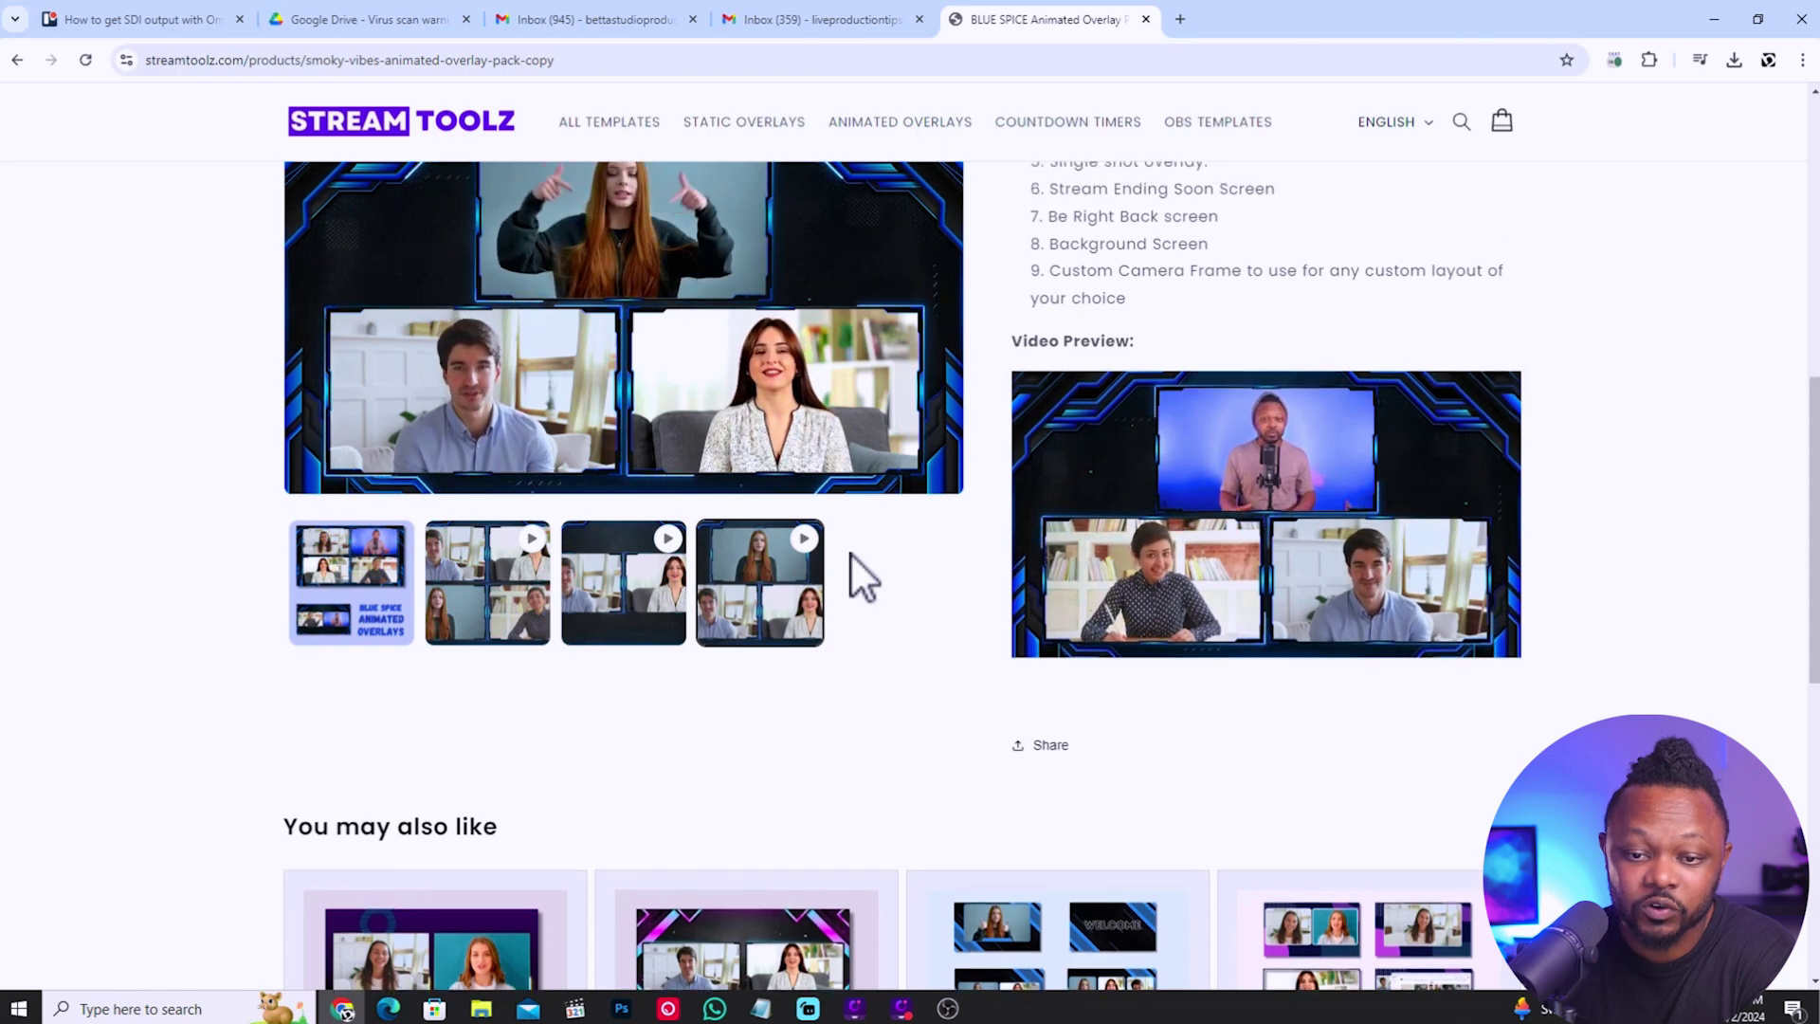
{"action": "scroll", "coordinate": [852, 554], "scroll_direction": "up", "scroll_amount": 9}
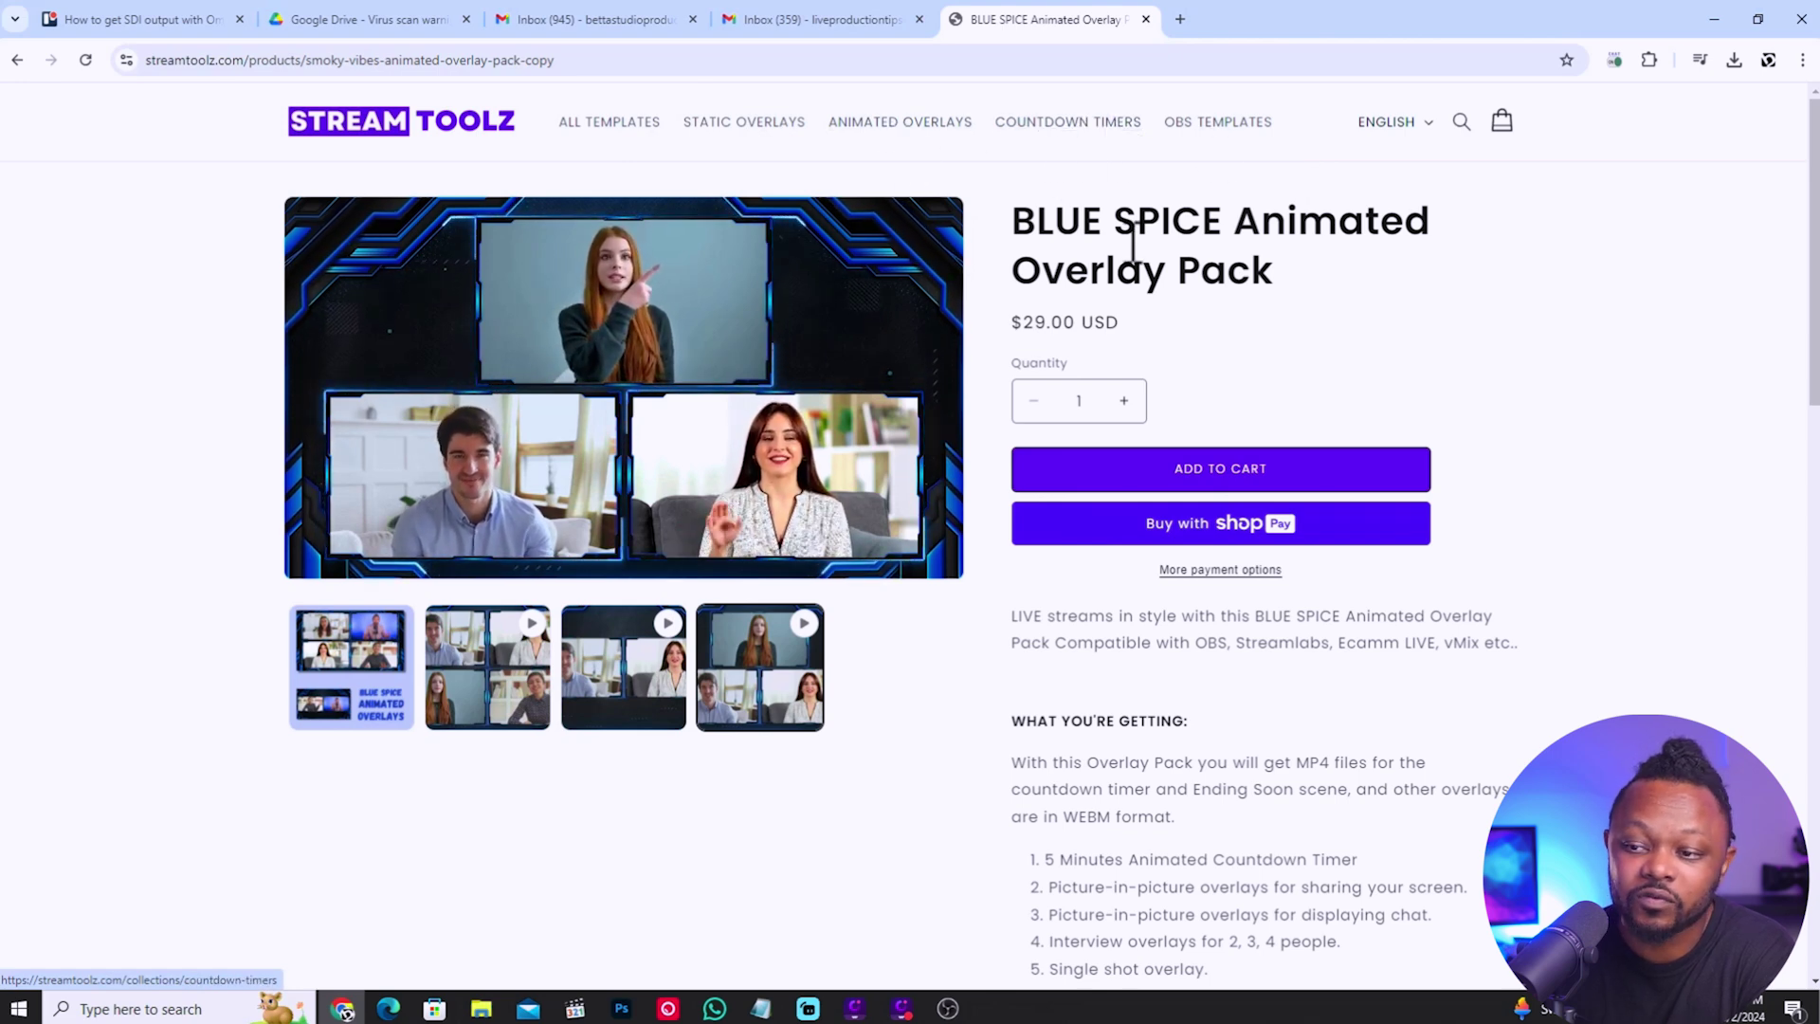
{"action": "left_click", "coordinate": [1714, 19]}
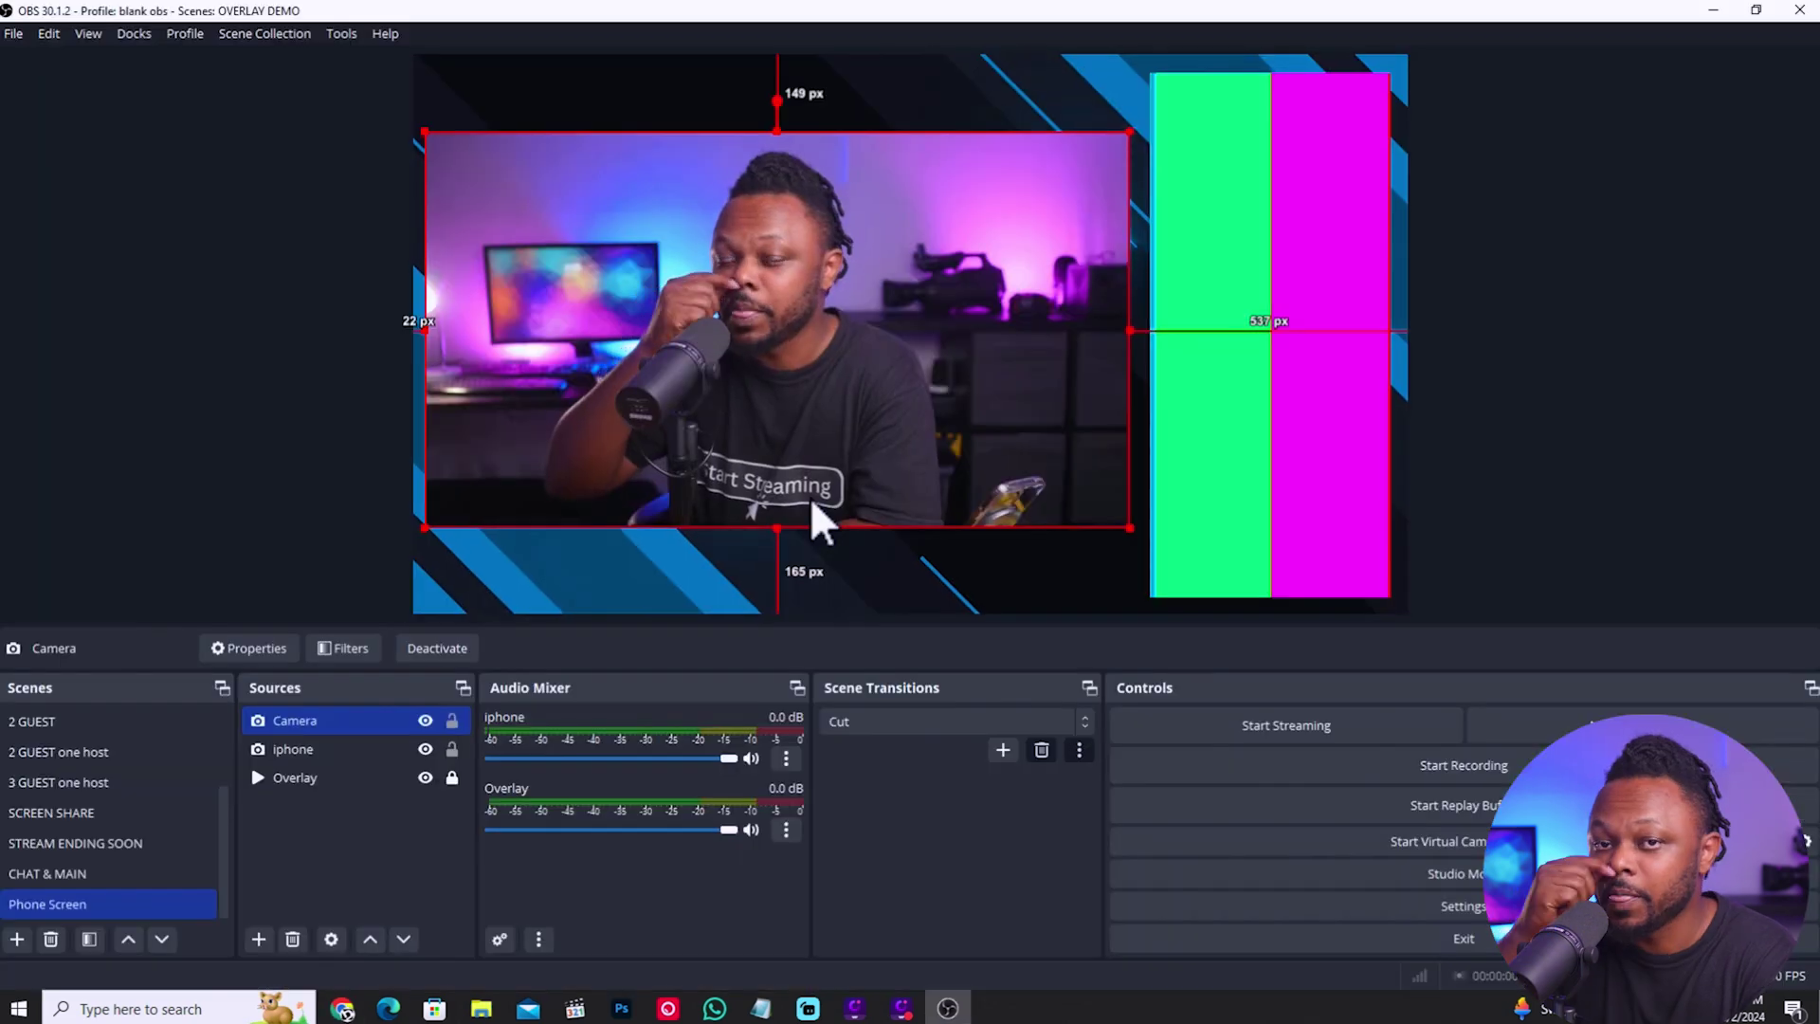